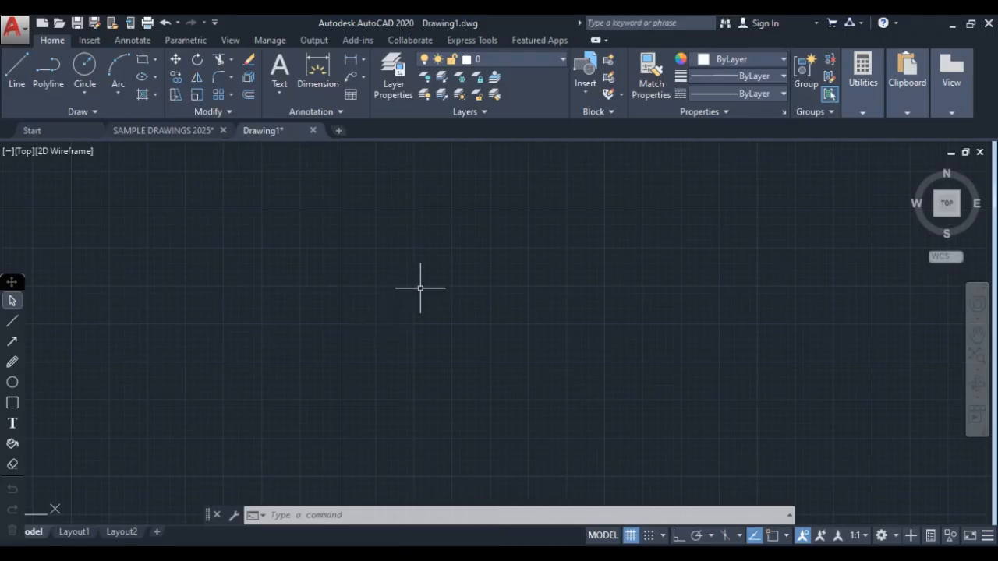
# Create a new layer named LINES in the layer properties
pyautogui.click(536, 62)
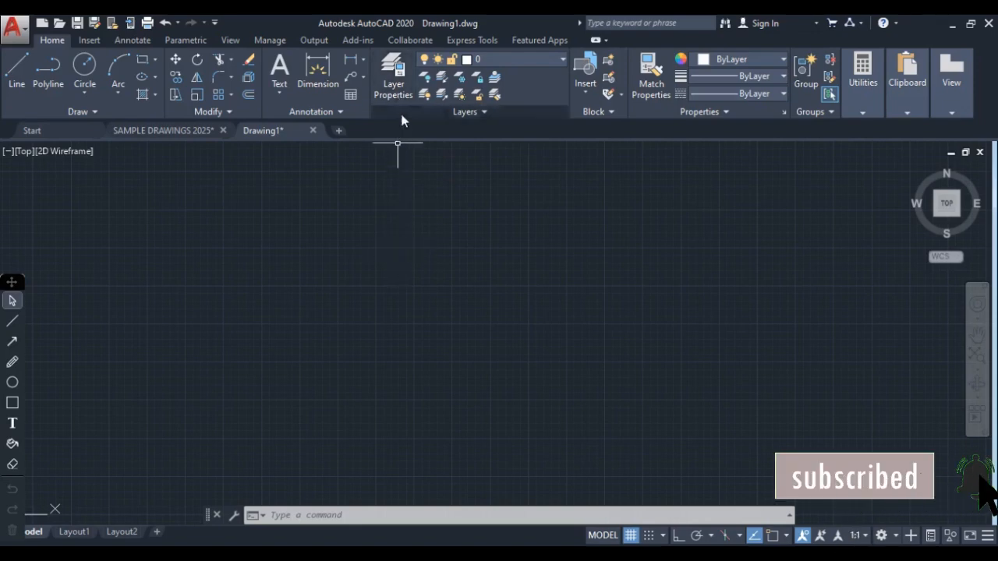
pyautogui.click(398, 90)
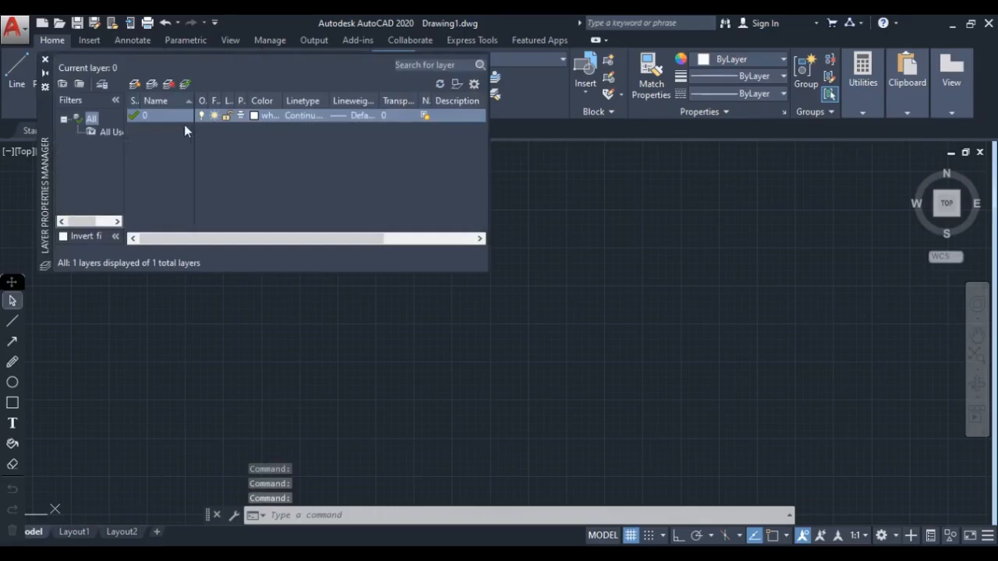
pyautogui.click(134, 84)
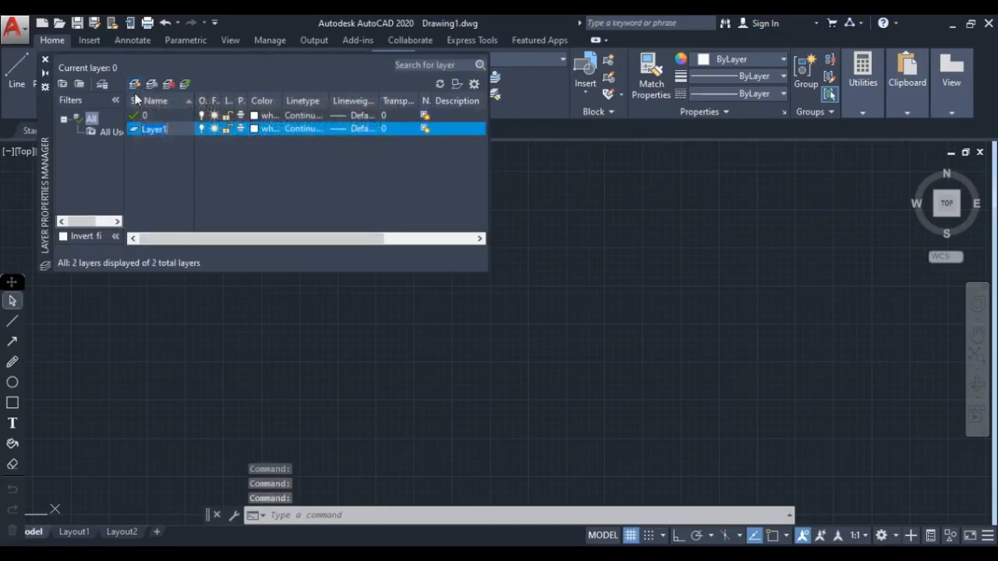
pyautogui.write('lINES')
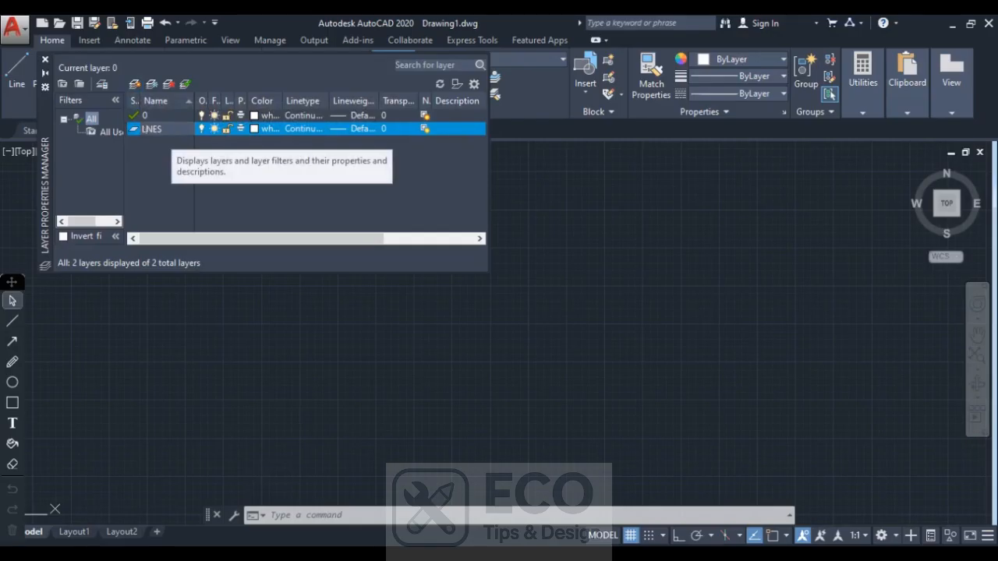
pyautogui.press('Return')
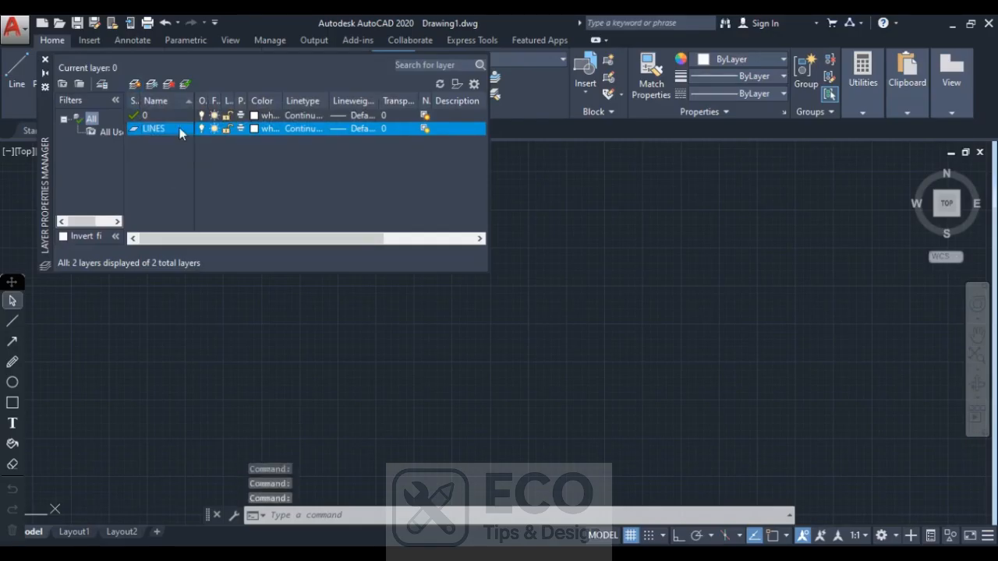
pyautogui.click(597, 241)
pyautogui.click(505, 191)
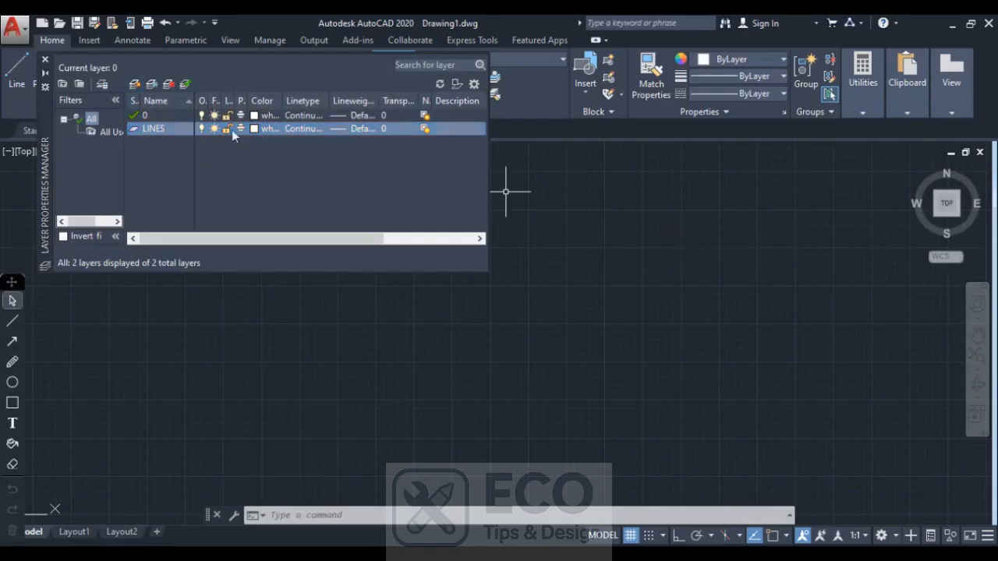
pyautogui.click(46, 59)
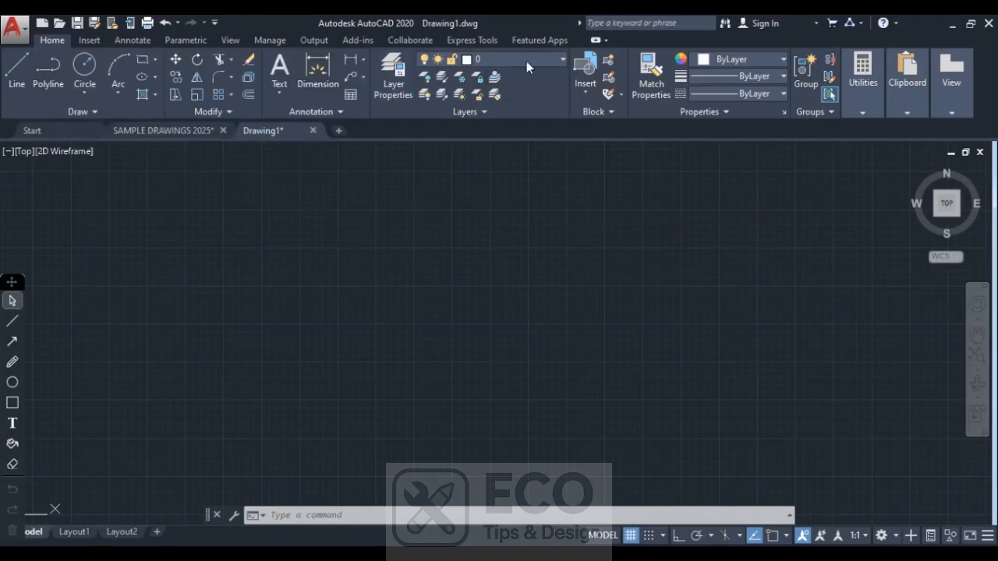
# Make the LINES layer current and check it in the layer properties
pyautogui.click(551, 62)
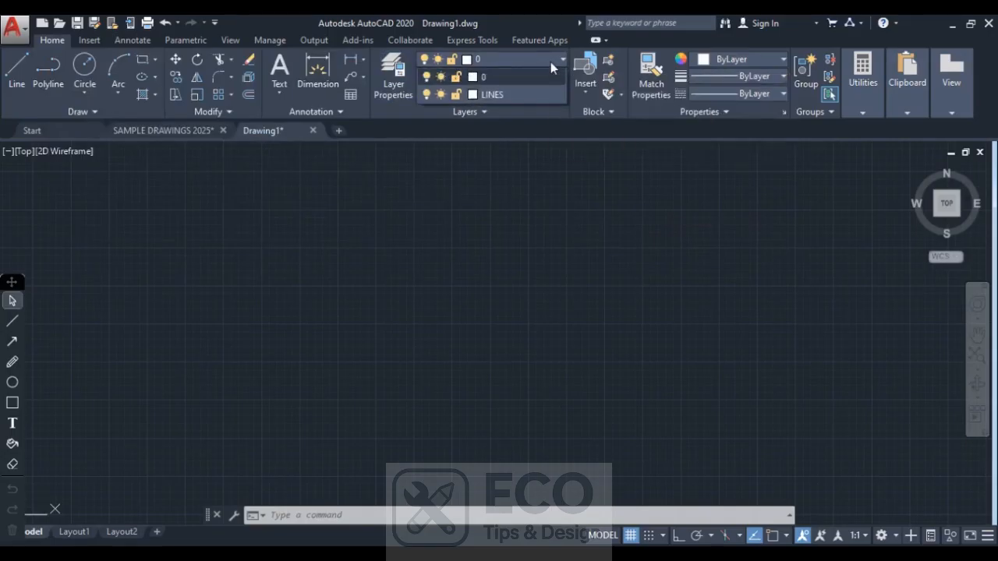
pyautogui.click(522, 94)
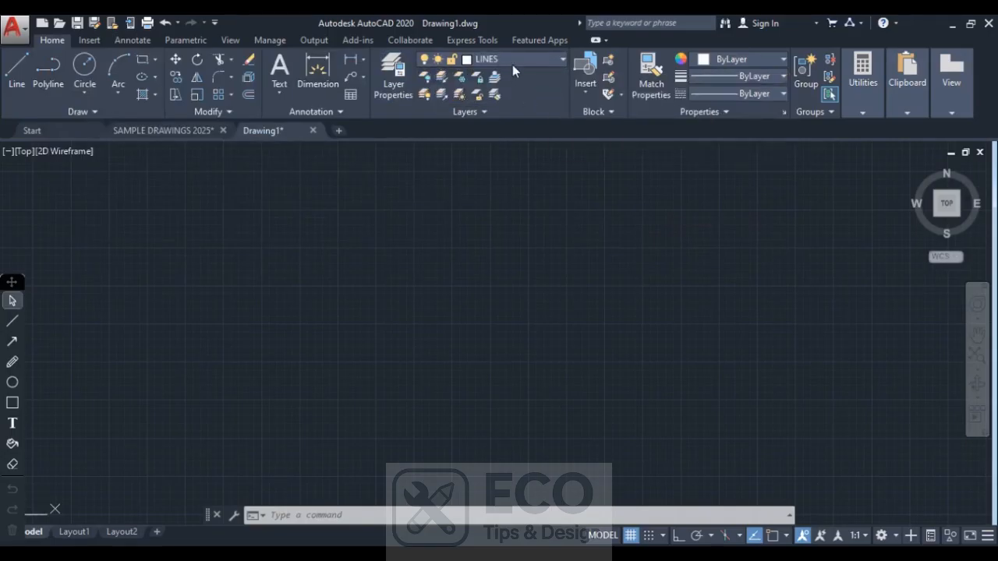
pyautogui.click(396, 90)
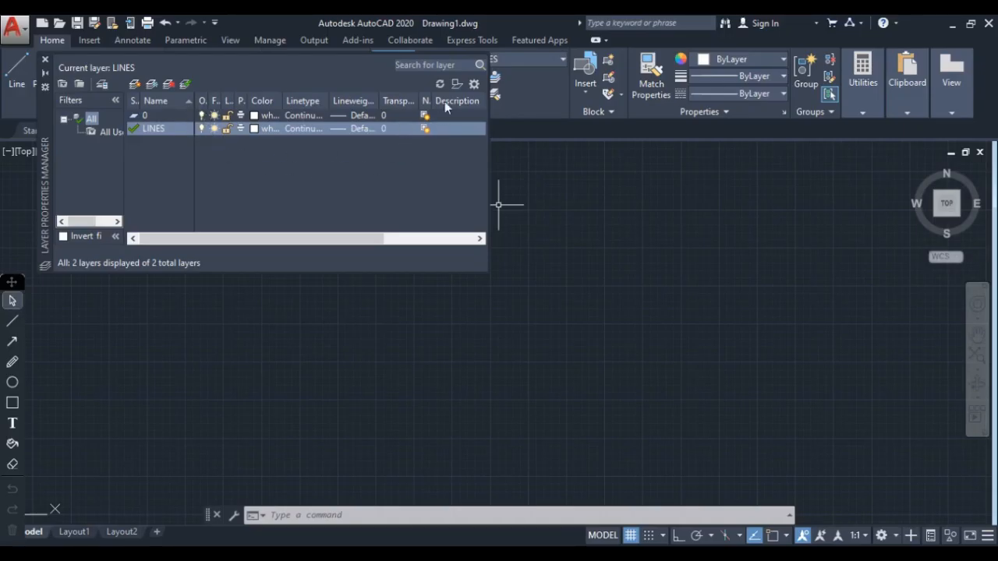
pyautogui.click(45, 58)
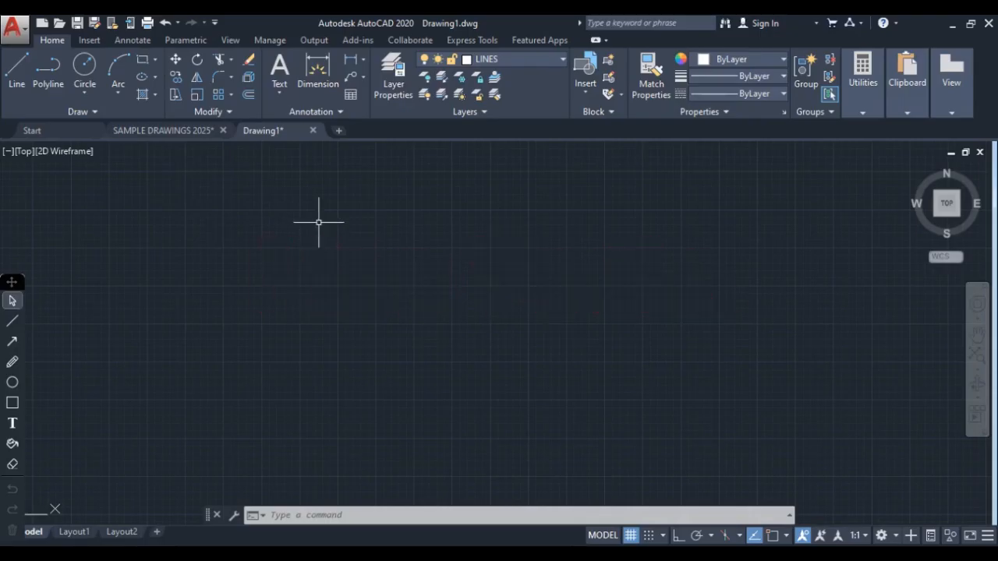
pyautogui.click(14, 81)
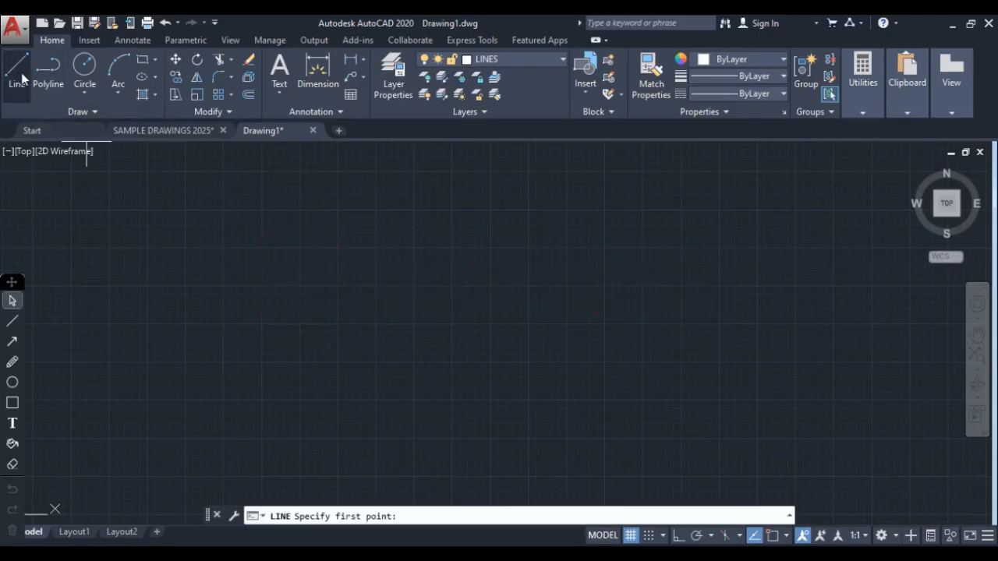
pyautogui.click(12, 382)
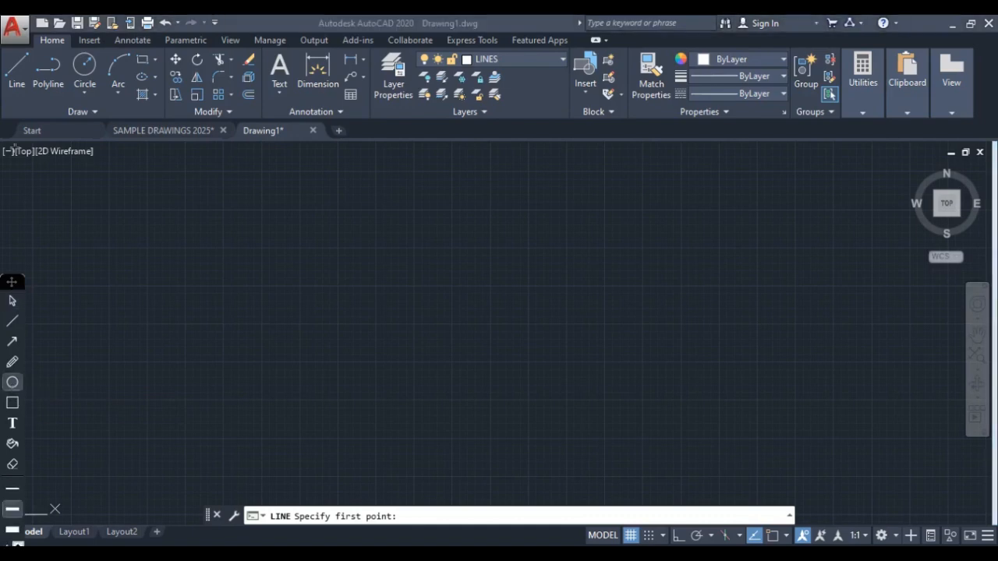
pyautogui.click(12, 303)
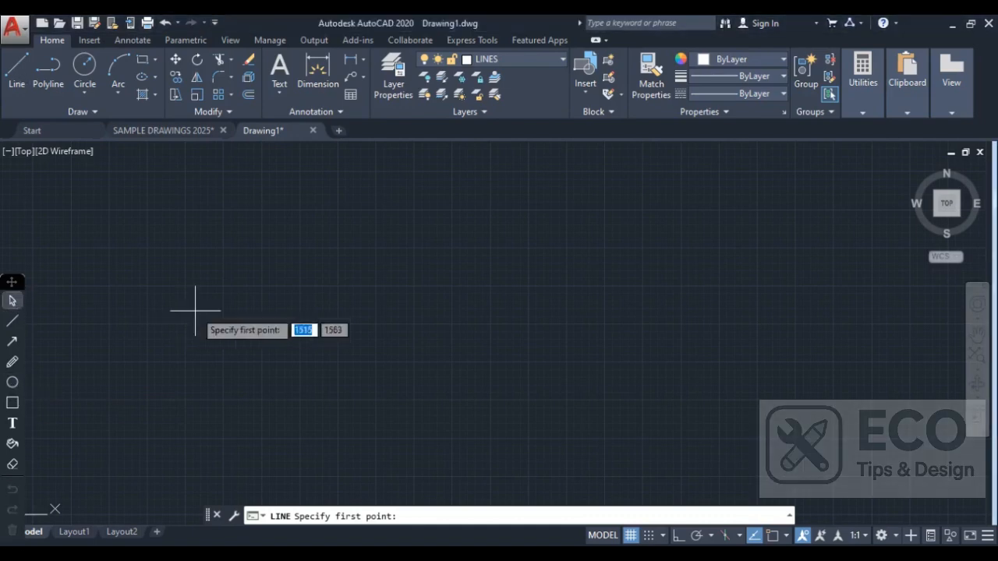
pyautogui.click(15, 81)
pyautogui.click(274, 244)
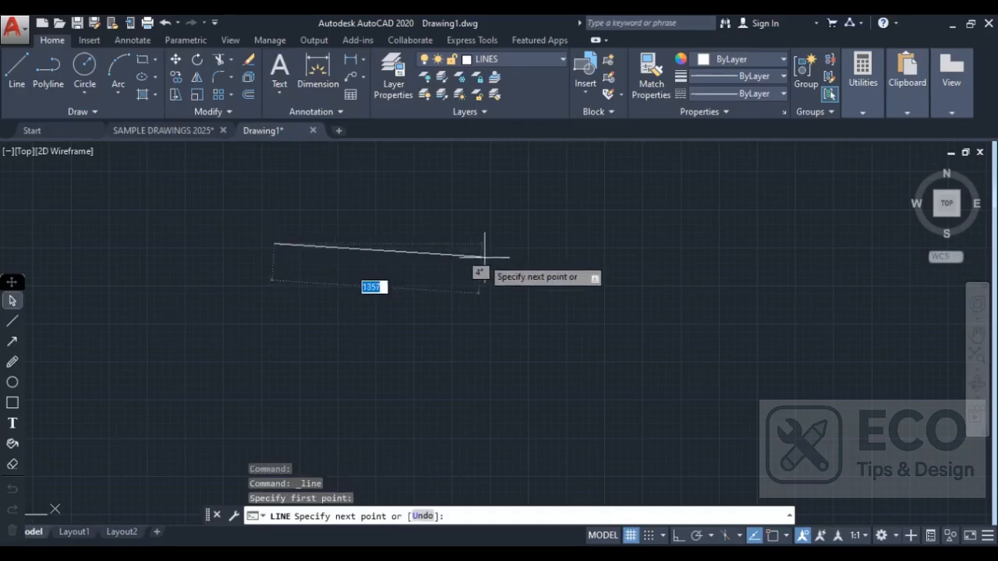
pyautogui.press('Escape')
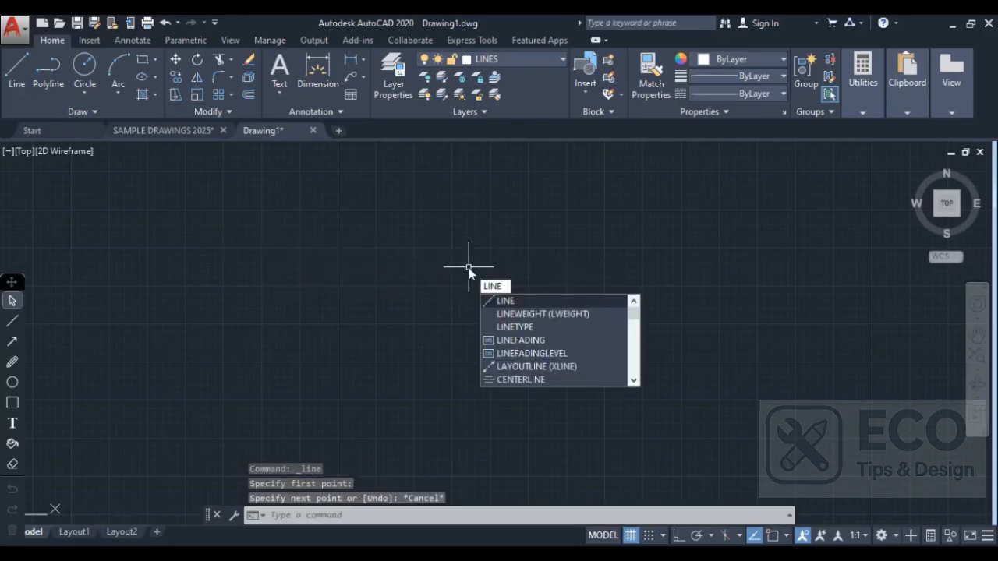
pyautogui.press('Return')
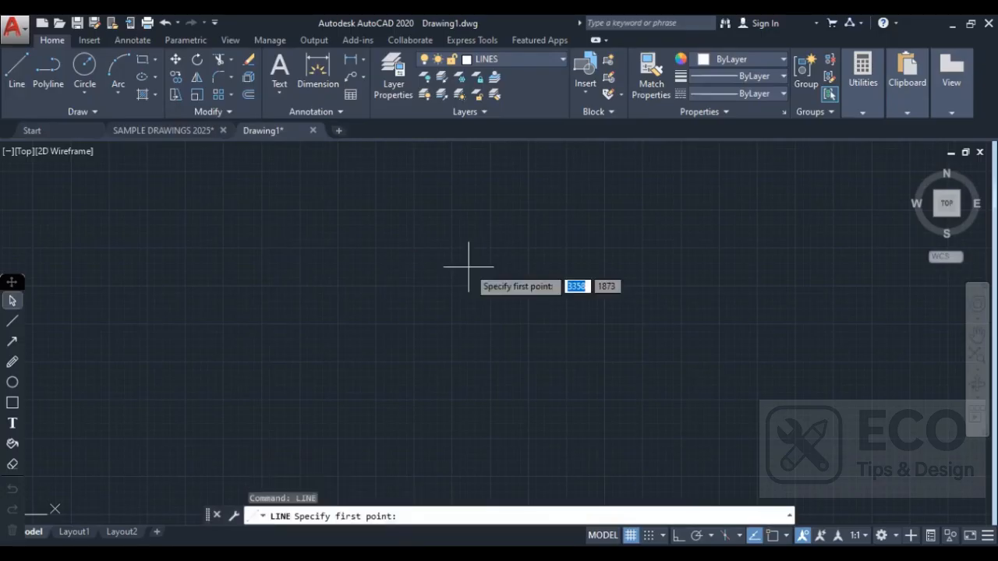
pyautogui.click(314, 234)
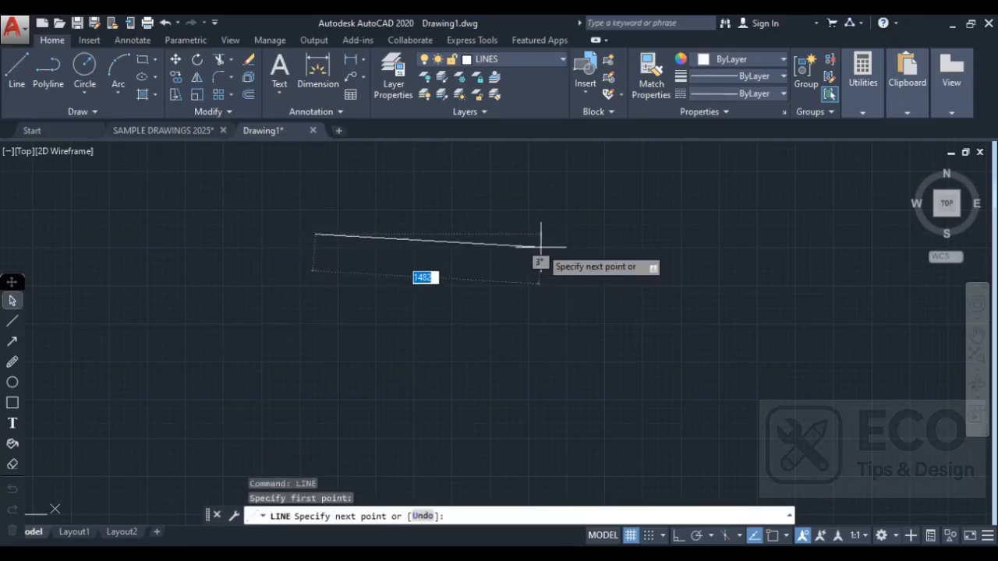
pyautogui.press('Escape')
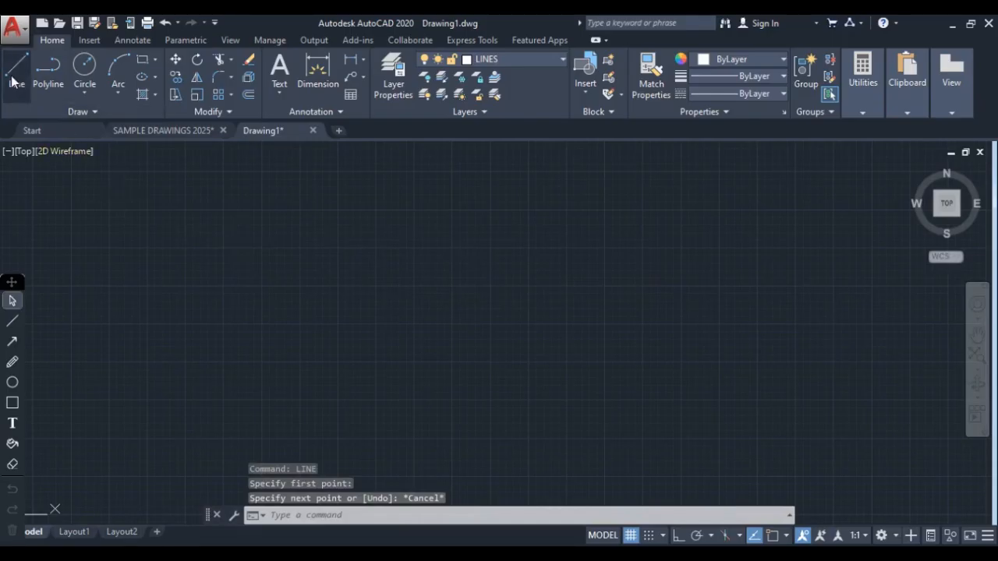
# Turn on object snap and leave Ortho mode switched off
pyautogui.click(677, 536)
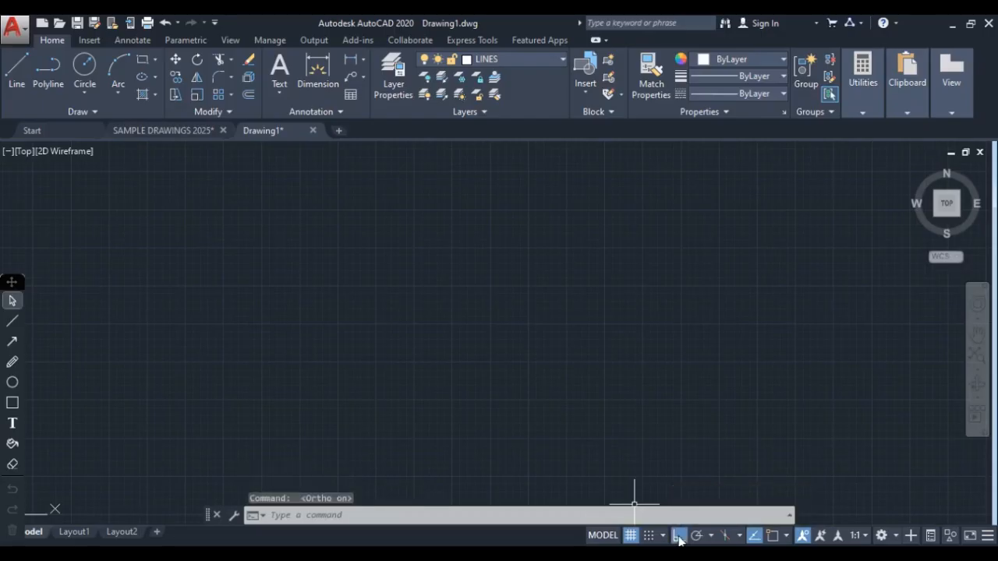
pyautogui.click(771, 535)
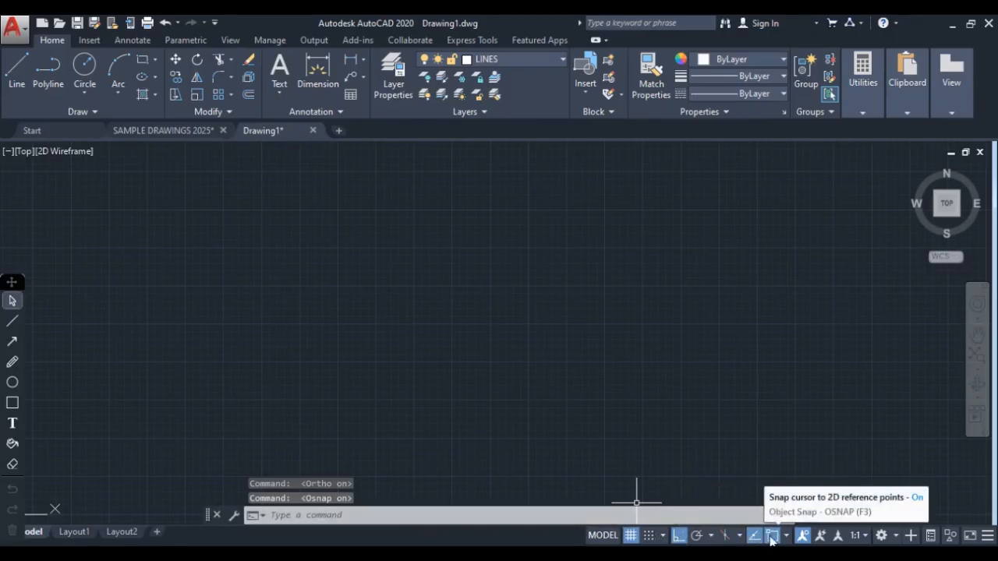
pyautogui.click(679, 537)
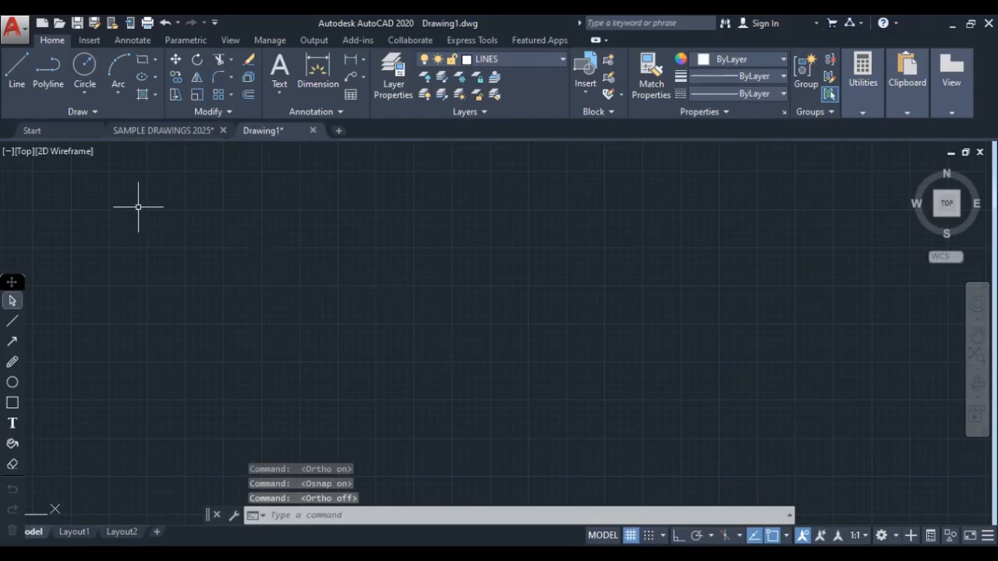
# Draw a horizontal line 5000 long to the right with the Line command, switching Ortho mode on for it
pyautogui.click(17, 69)
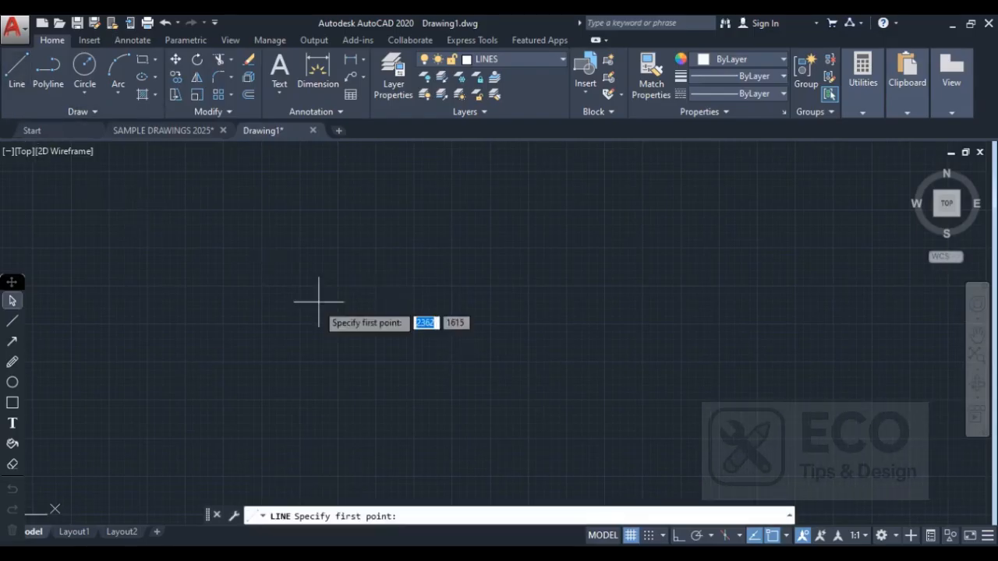
pyautogui.click(304, 248)
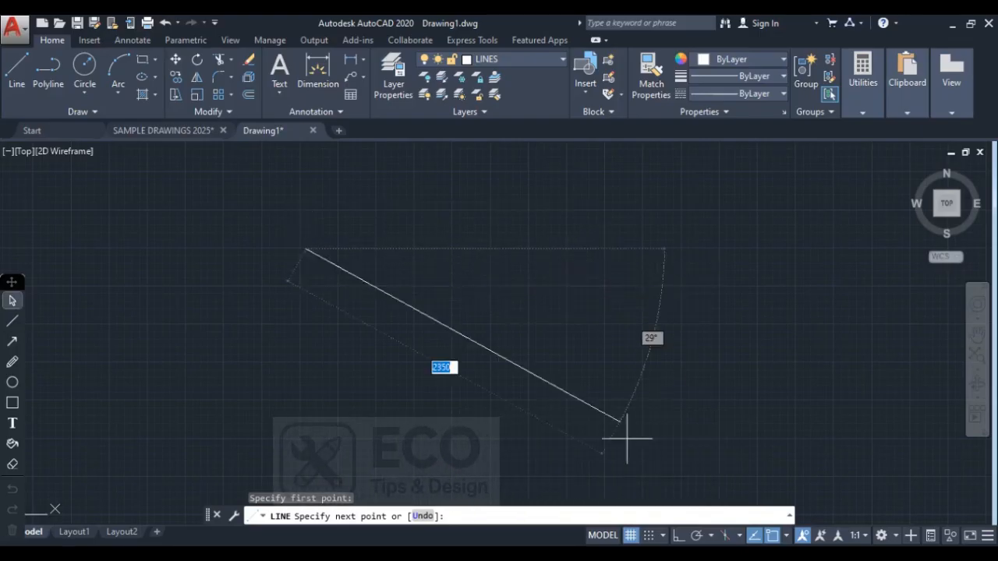
pyautogui.click(677, 535)
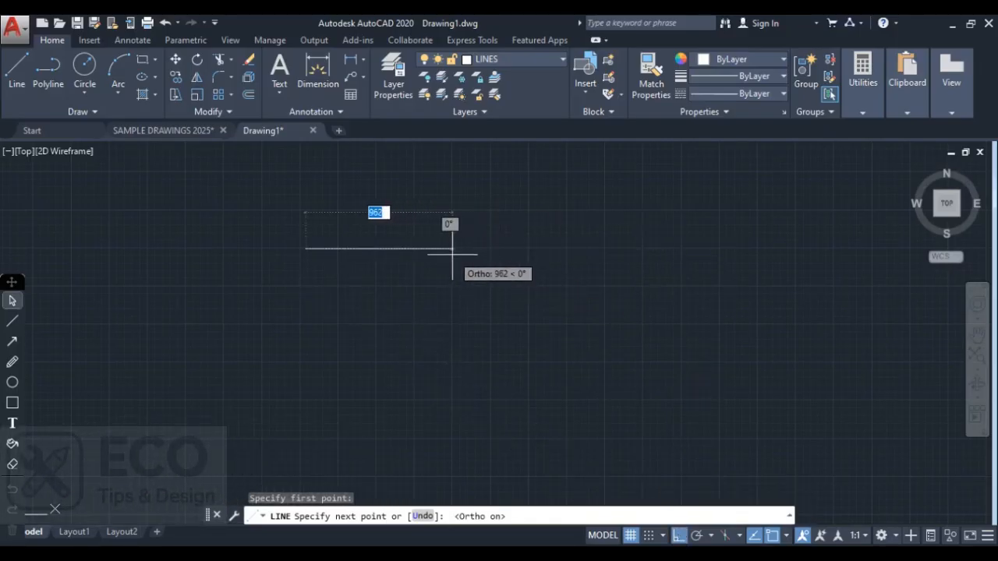
pyautogui.write('5000')
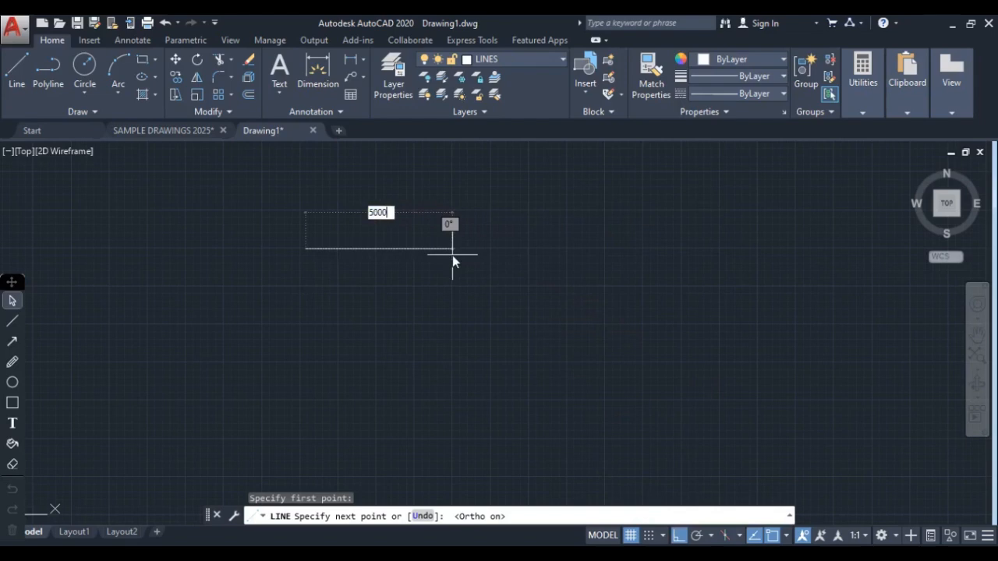
pyautogui.press('Return')
# Continue the line 2000 downward, add the 5000 bottom edge and close the rectangle at its starting corner
pyautogui.scroll(-3, 390, 234)
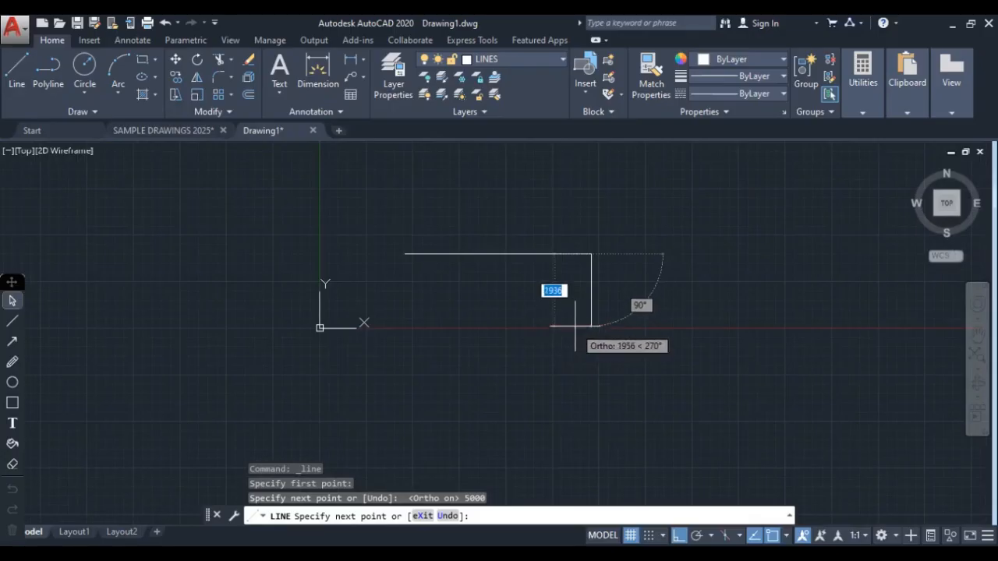
pyautogui.write('2000')
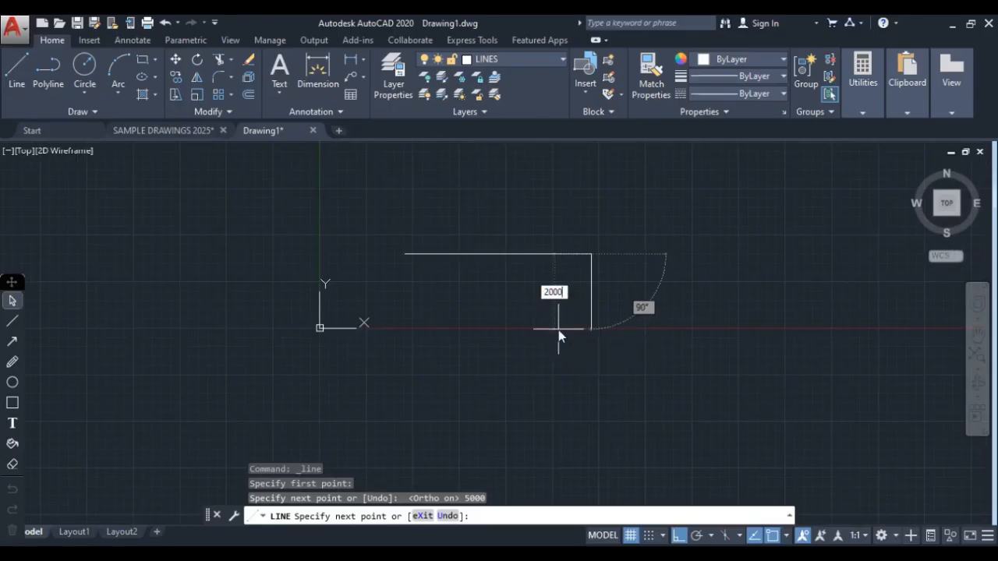
pyautogui.press('Return')
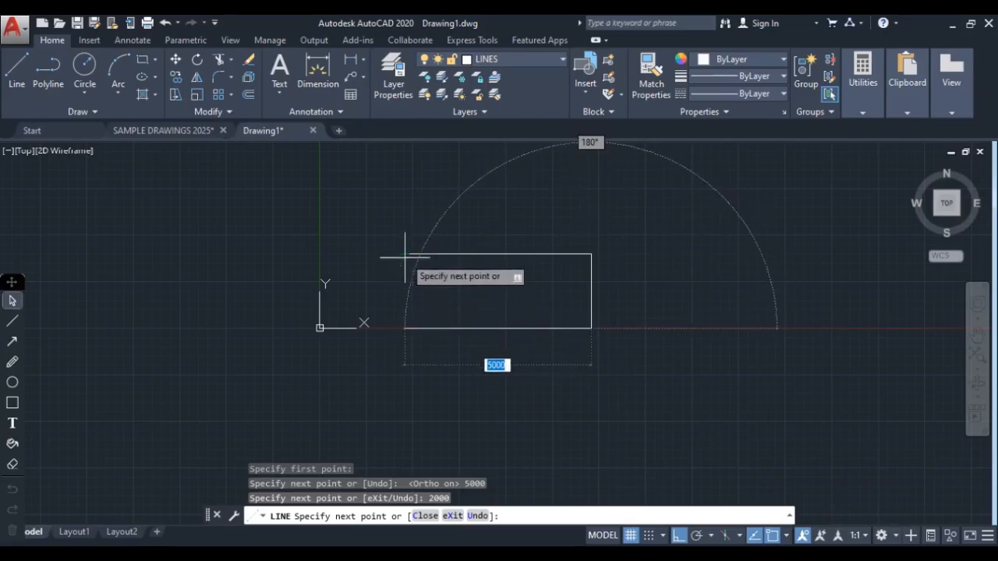
pyautogui.click(404, 327)
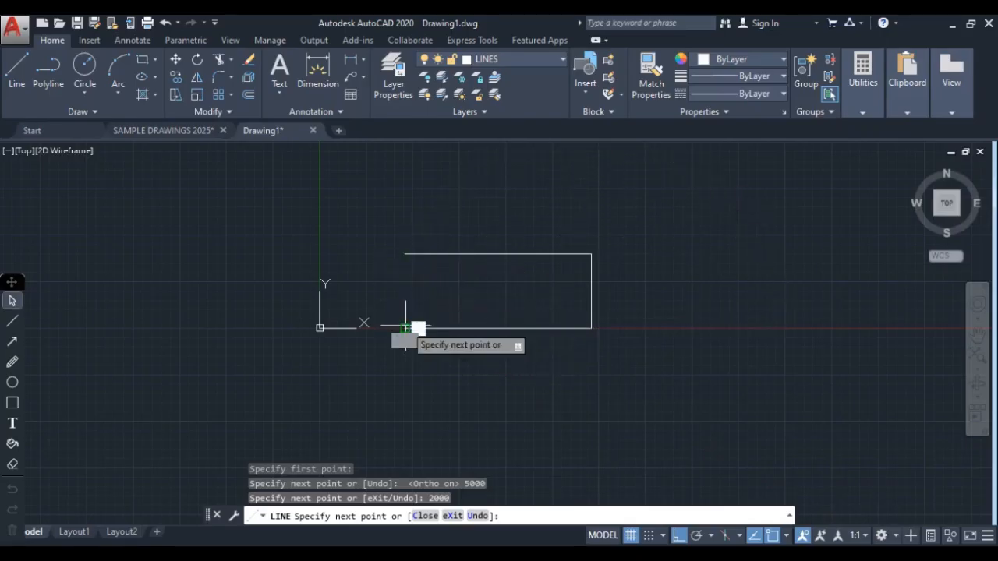
pyautogui.click(405, 253)
pyautogui.press('Return')
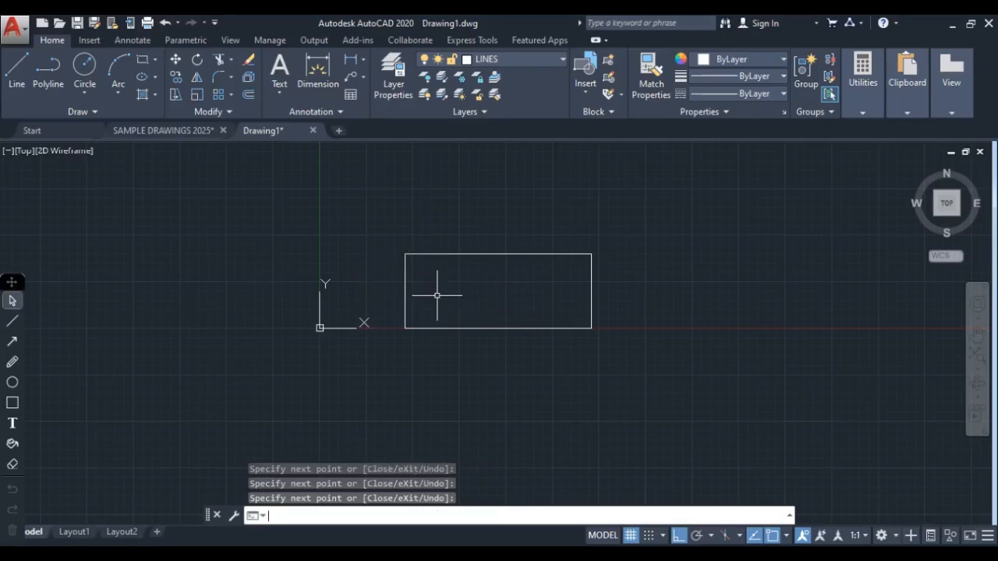
# Draw an adjoining rectangle of equal height against the first one's right side, turning on object snap tracking to align its upper corner
pyautogui.click(754, 536)
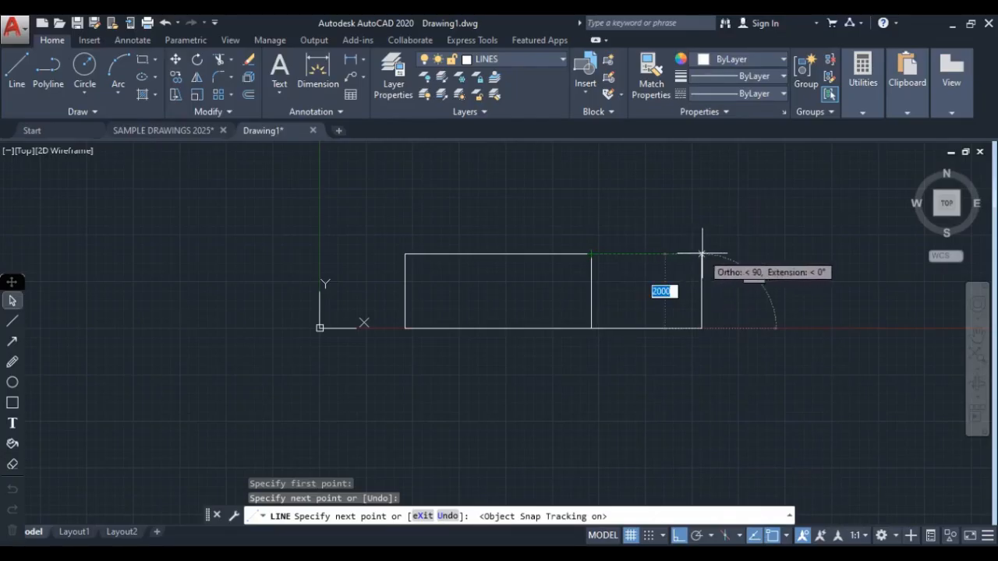
pyautogui.click(772, 536)
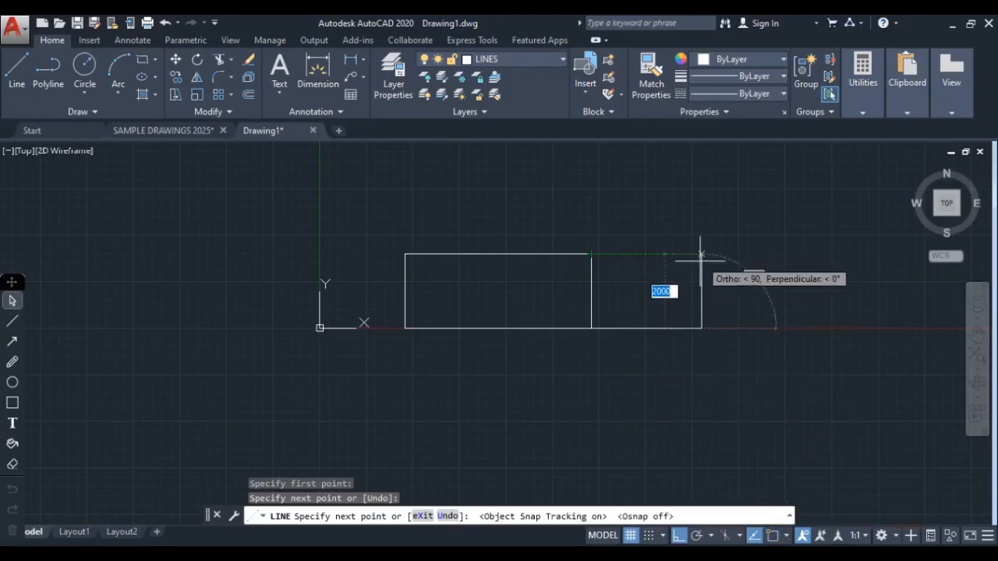
pyautogui.scroll(6, 700, 253)
pyautogui.scroll(-4, 679, 267)
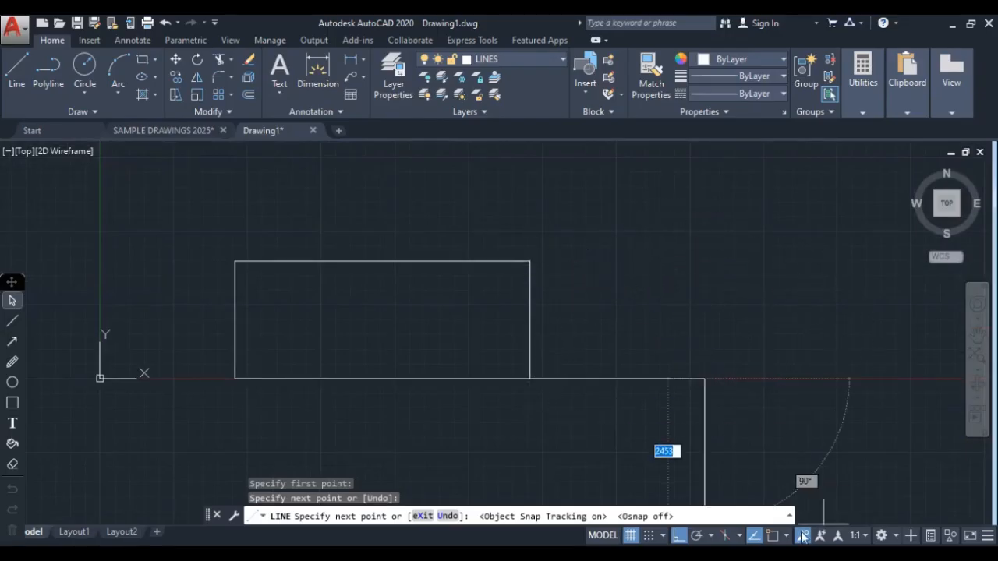
pyautogui.click(772, 535)
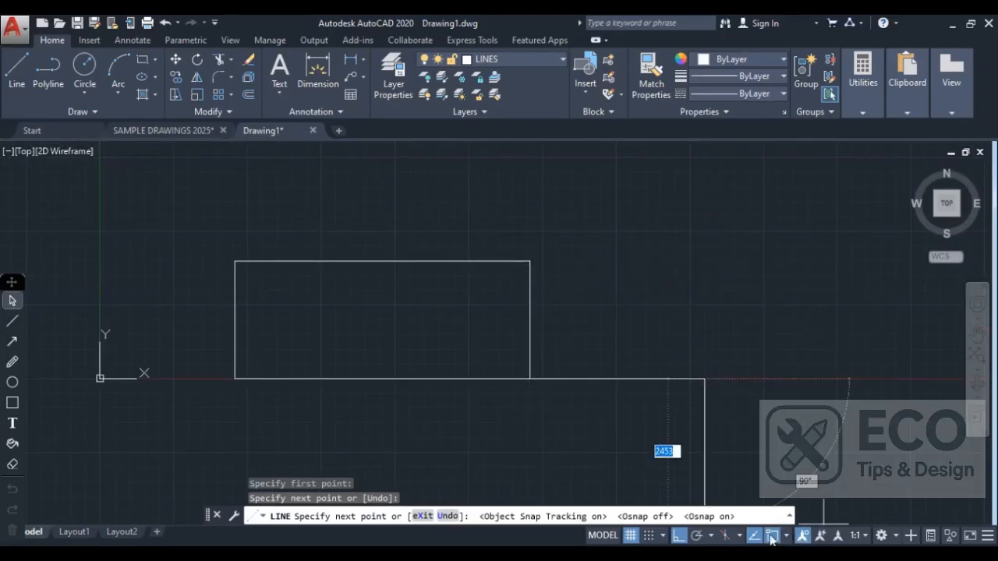
pyautogui.click(704, 261)
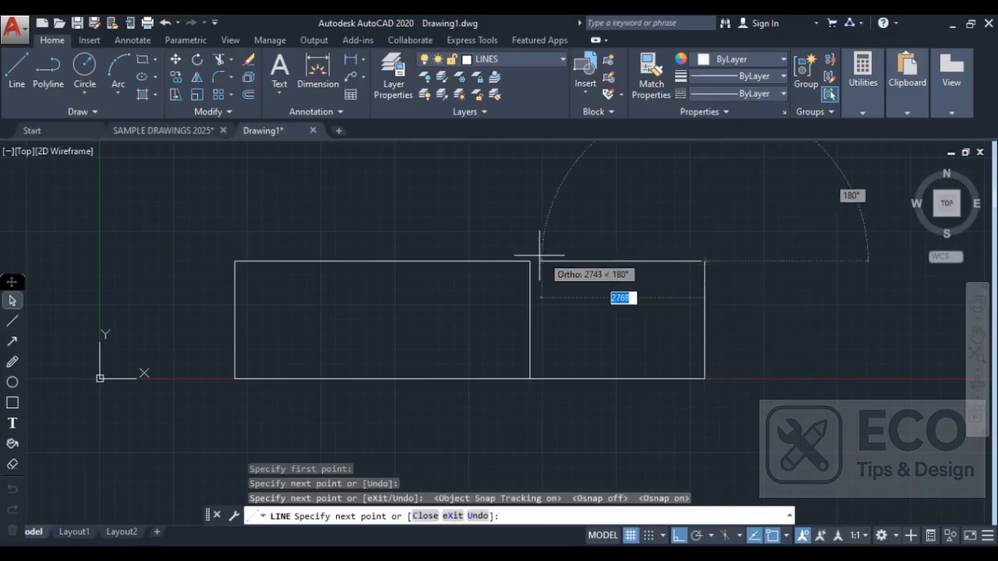
pyautogui.press('Return')
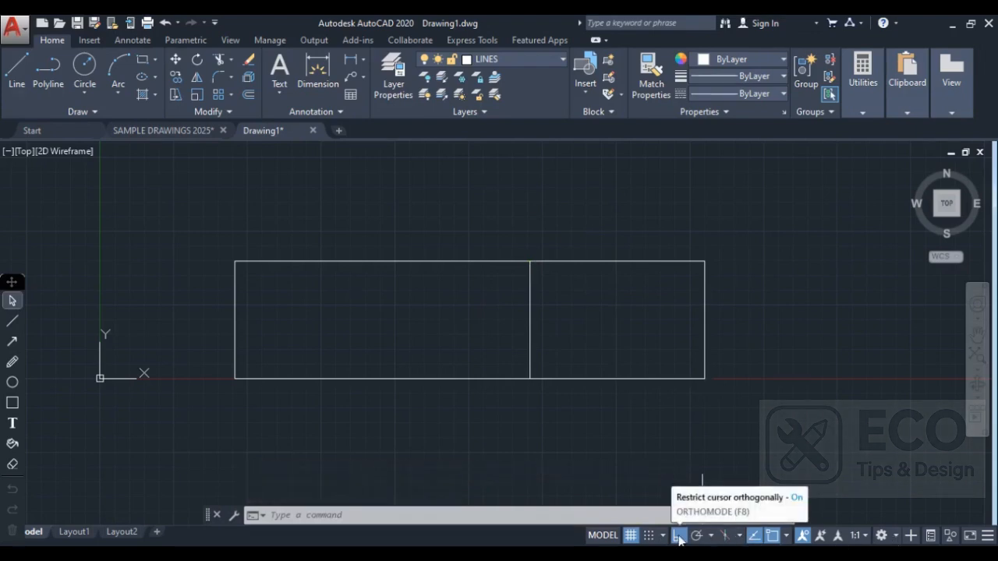
# Check which object snap modes are enabled
pyautogui.click(786, 537)
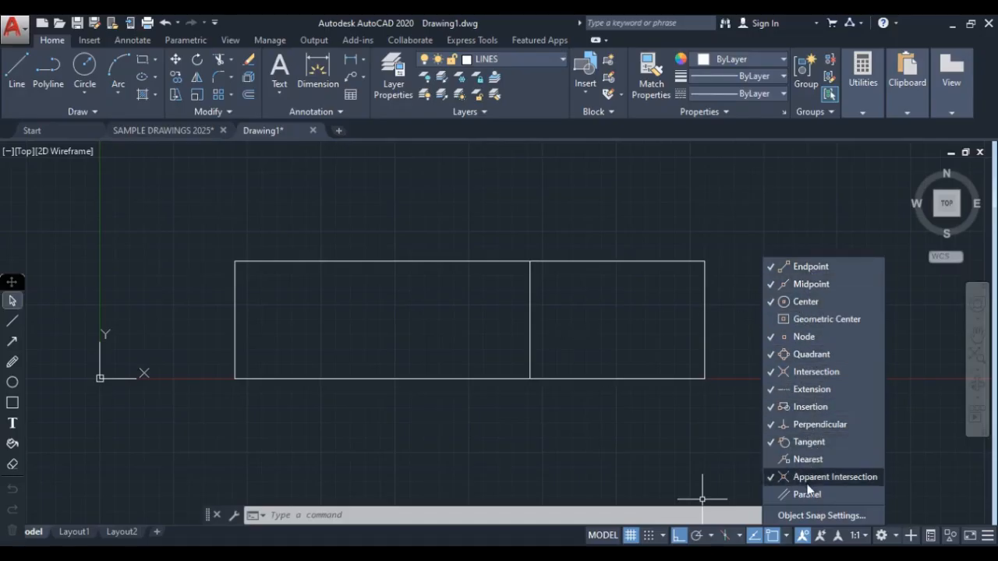
pyautogui.click(583, 294)
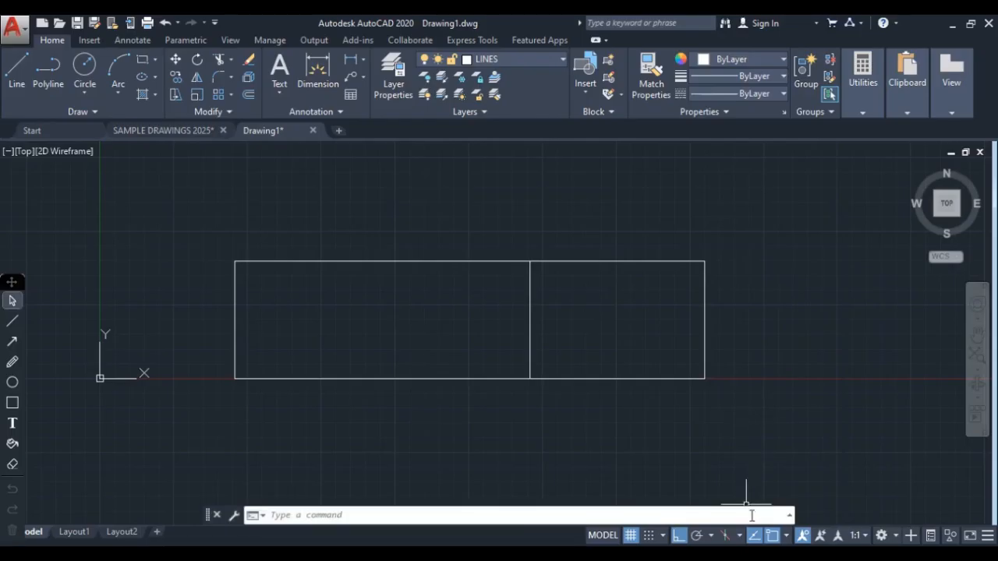
# Draw a closed outer rectangle about 3150 high around the two adjoining rectangles with the Line command
pyautogui.click(16, 68)
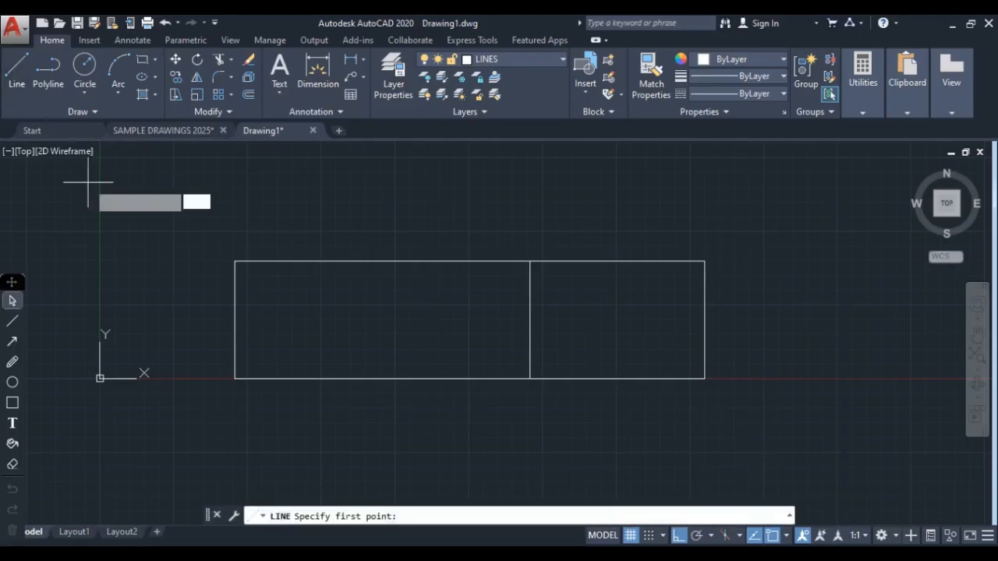
pyautogui.click(205, 229)
pyautogui.click(732, 290)
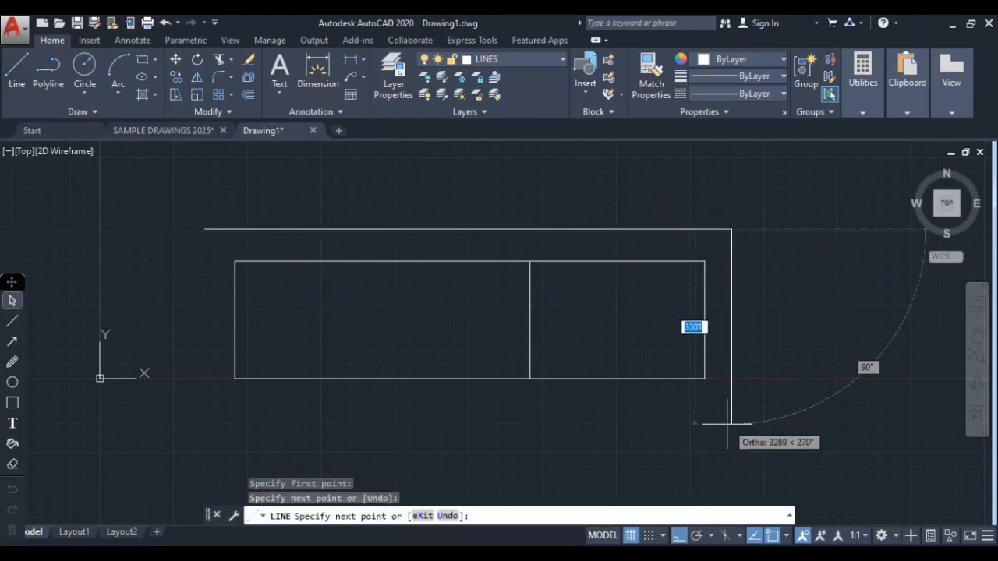
pyautogui.click(726, 414)
pyautogui.click(195, 375)
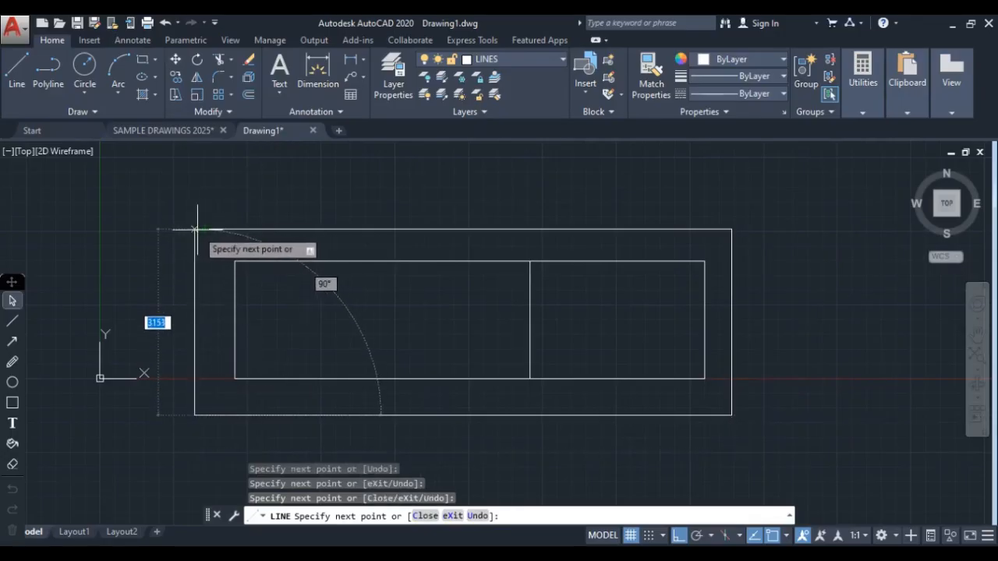
pyautogui.click(200, 228)
pyautogui.press('Return')
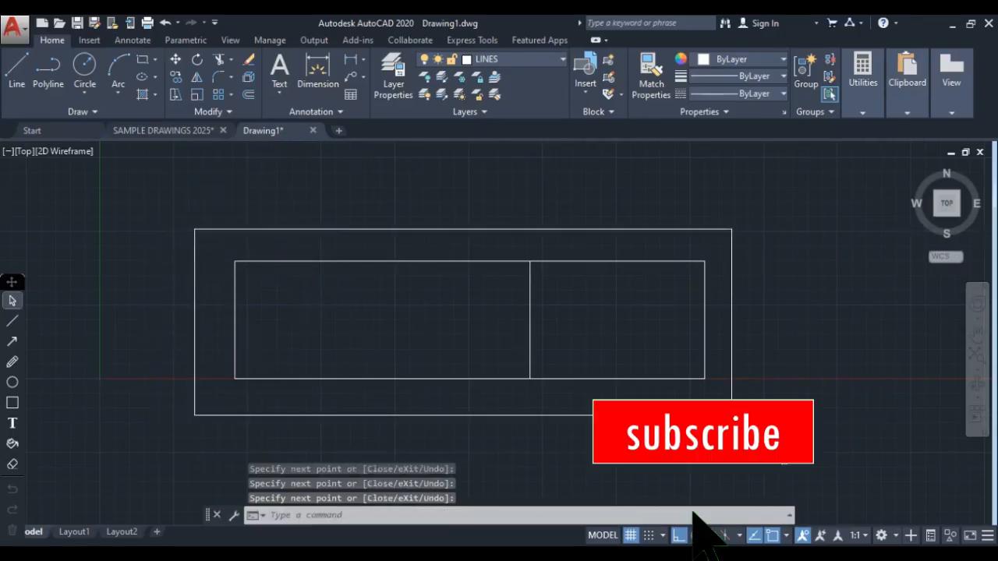
# Switch Ortho mode off and draw a closed triangle with a horizontal base about 5970 long beside the rectangles, level with the outer bottom edge
pyautogui.scroll(-8, 312, 249)
pyautogui.click(16, 70)
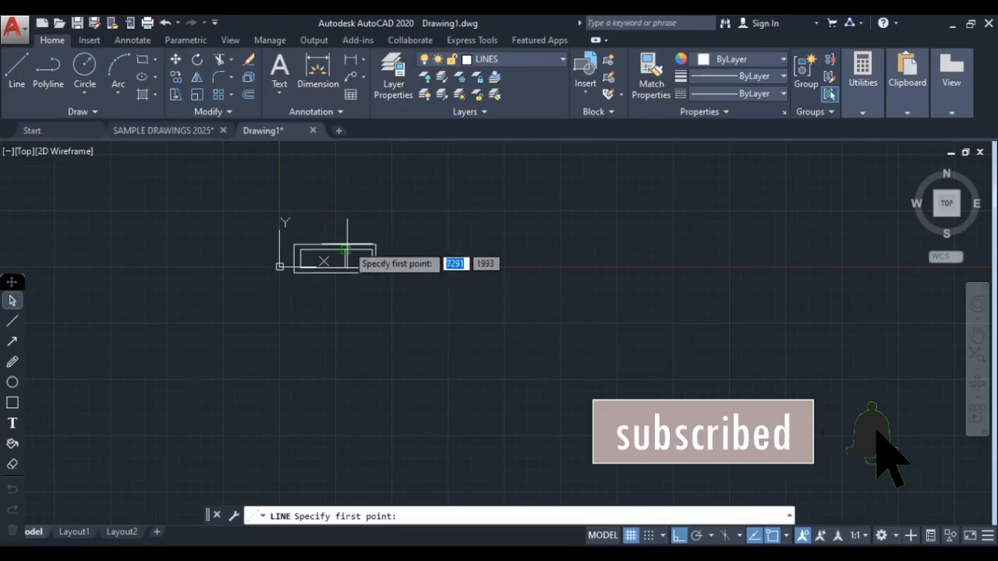
pyautogui.scroll(6, 348, 245)
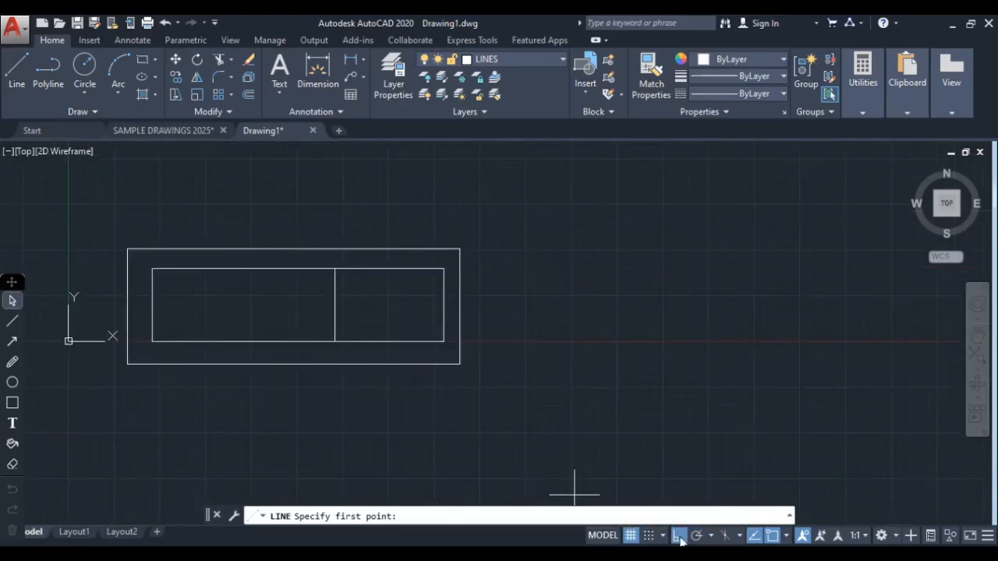
pyautogui.press('F8')
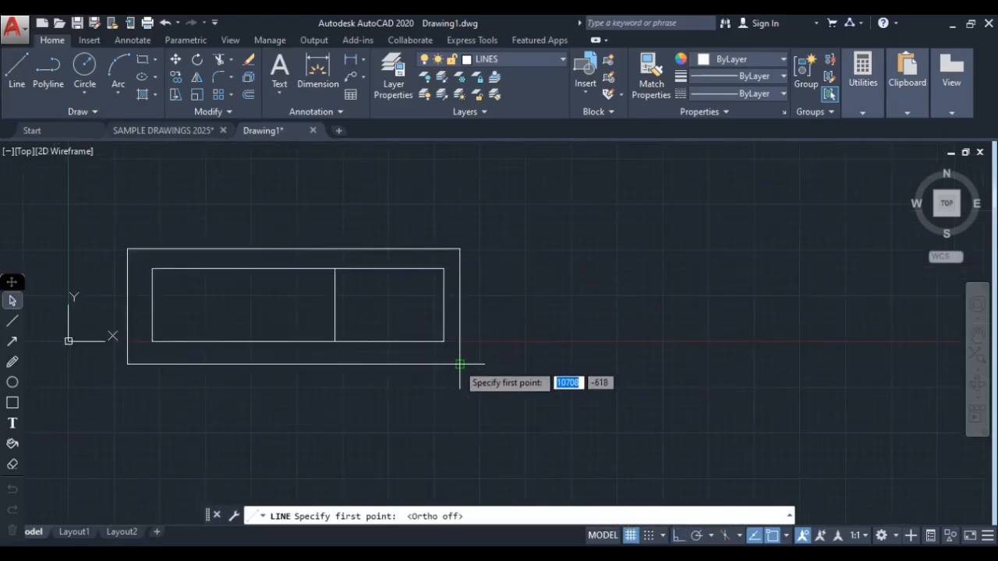
pyautogui.click(505, 363)
pyautogui.click(622, 209)
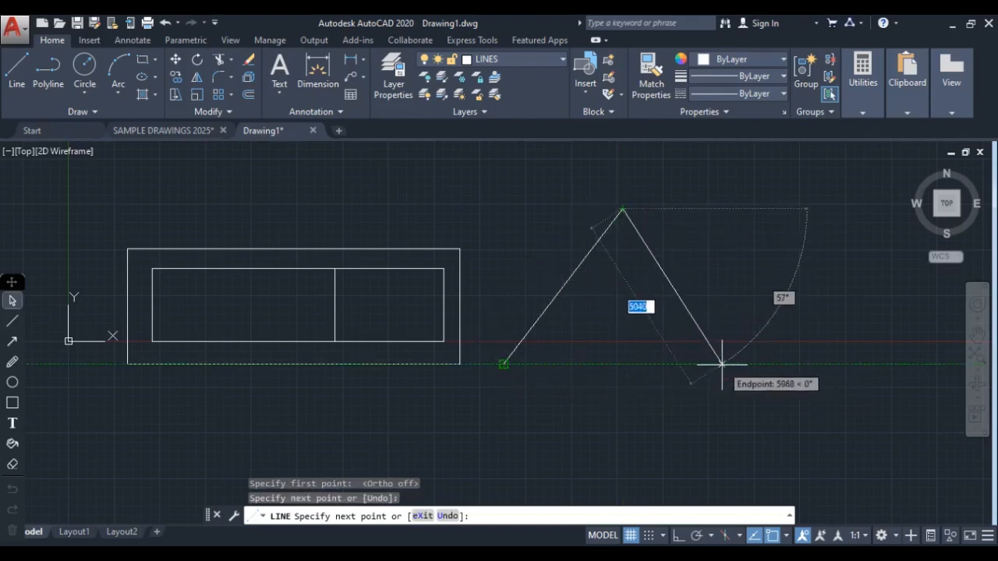
pyautogui.click(722, 364)
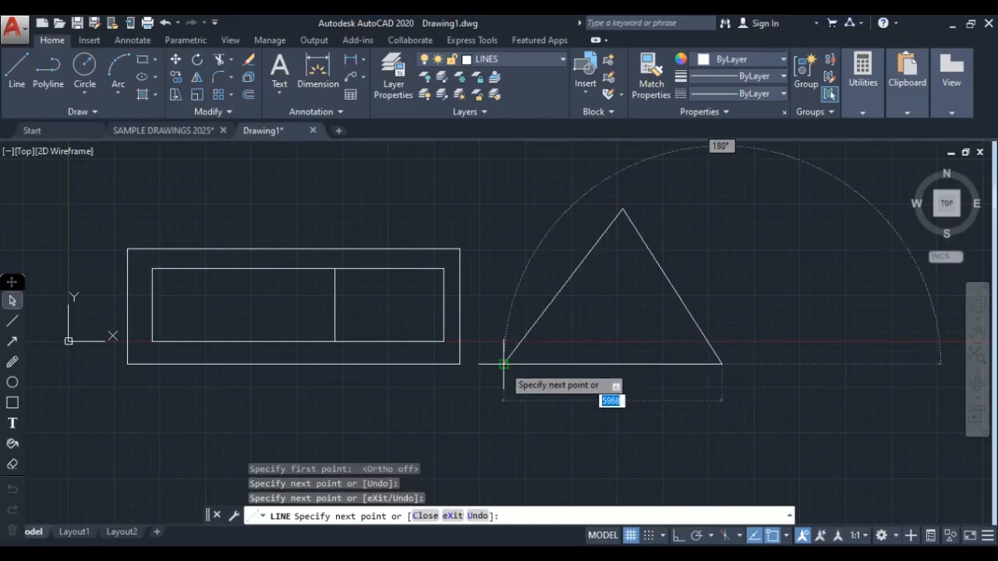
pyautogui.click(505, 363)
pyautogui.press('Return')
pyautogui.scroll(-4, 561, 312)
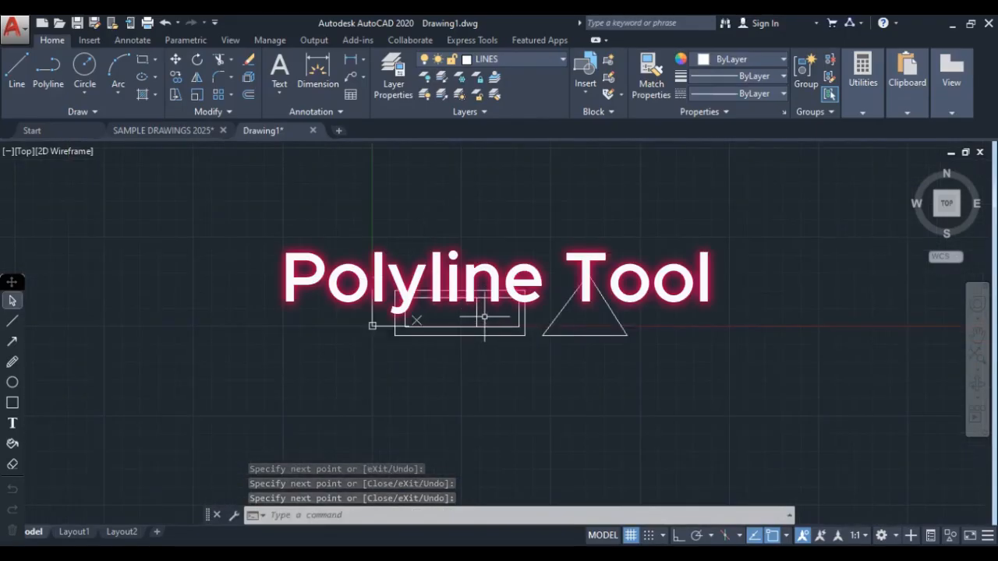
# Select the inner rectangles' top edges and dividing line one by one to check whether they are separate objects, and clear the selection
pyautogui.click(48, 78)
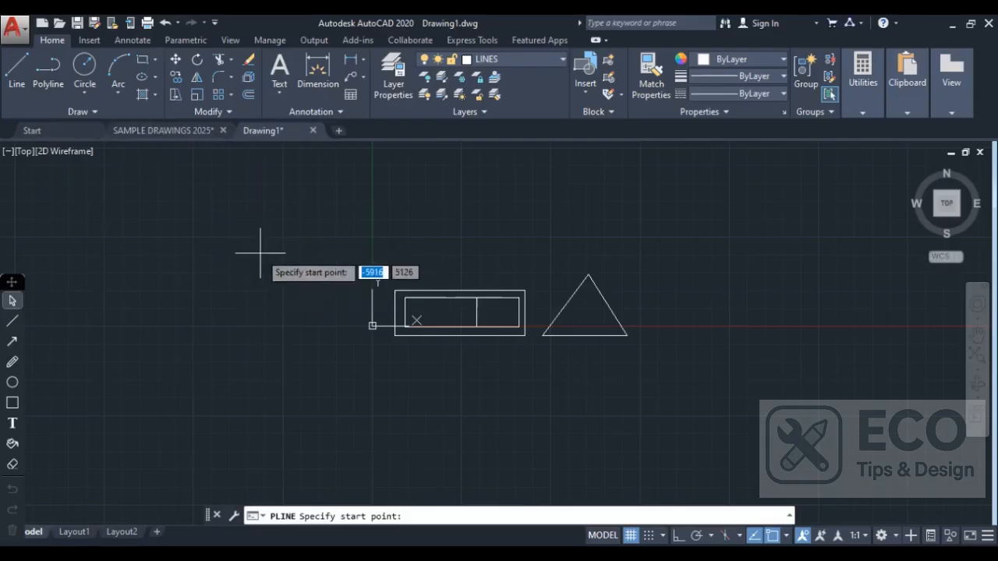
pyautogui.press('Escape')
pyautogui.scroll(4, 434, 304)
pyautogui.click(475, 289)
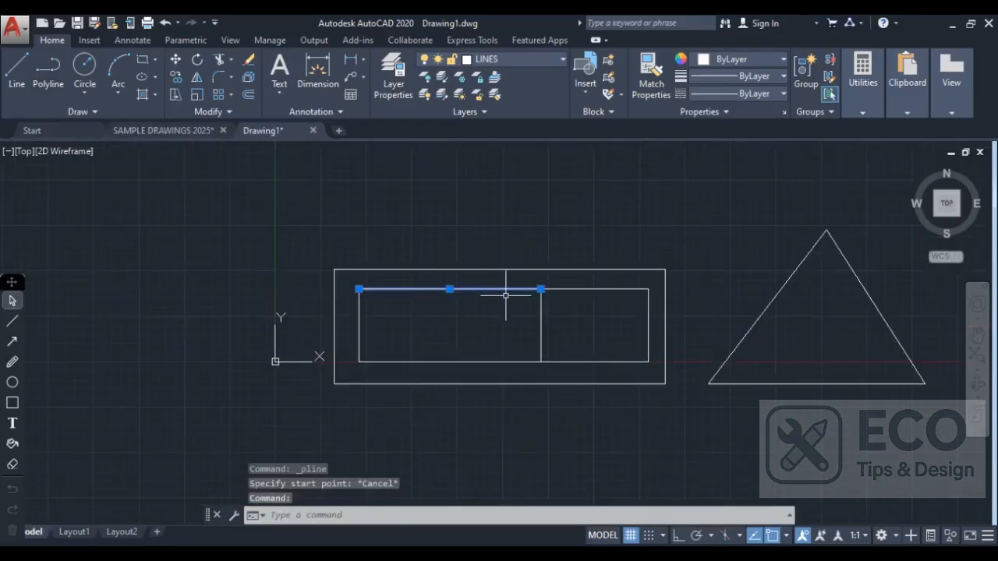
pyautogui.click(588, 290)
pyautogui.click(540, 324)
pyautogui.press('Escape')
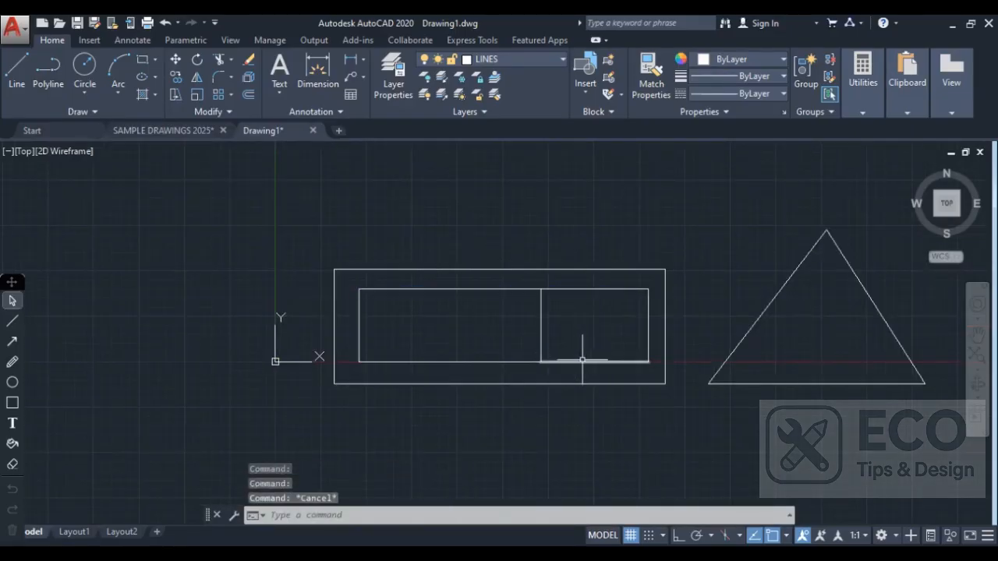
# Start a polyline in the empty area beyond the triangle and draw a 5000 horizontal segment to the right with Ortho mode on
pyautogui.click(53, 79)
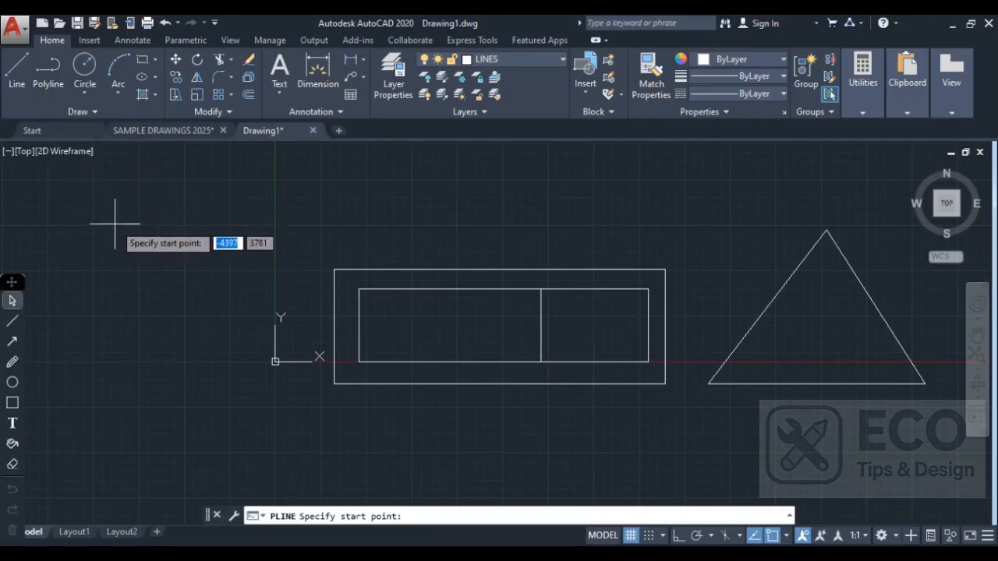
pyautogui.scroll(-4, 281, 226)
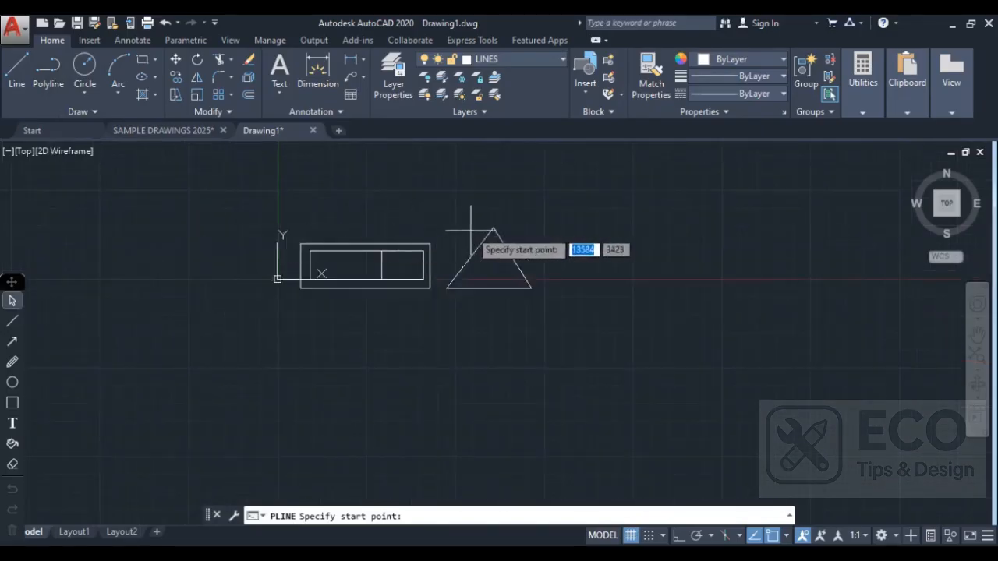
pyautogui.moveTo(469, 230); pyautogui.dragTo(275, 255, button='middle')
pyautogui.scroll(3, 479, 262)
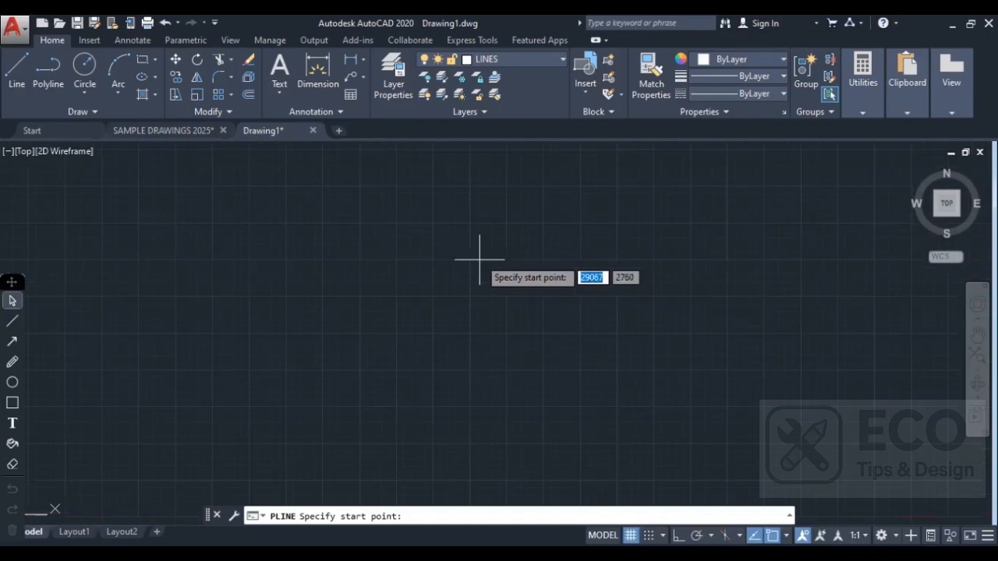
pyautogui.click(318, 256)
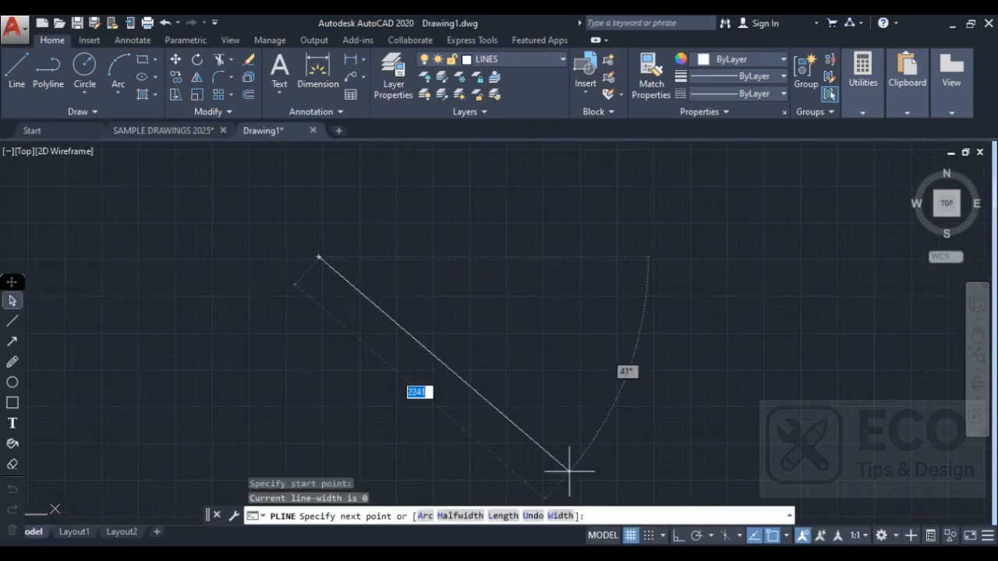
pyautogui.click(676, 537)
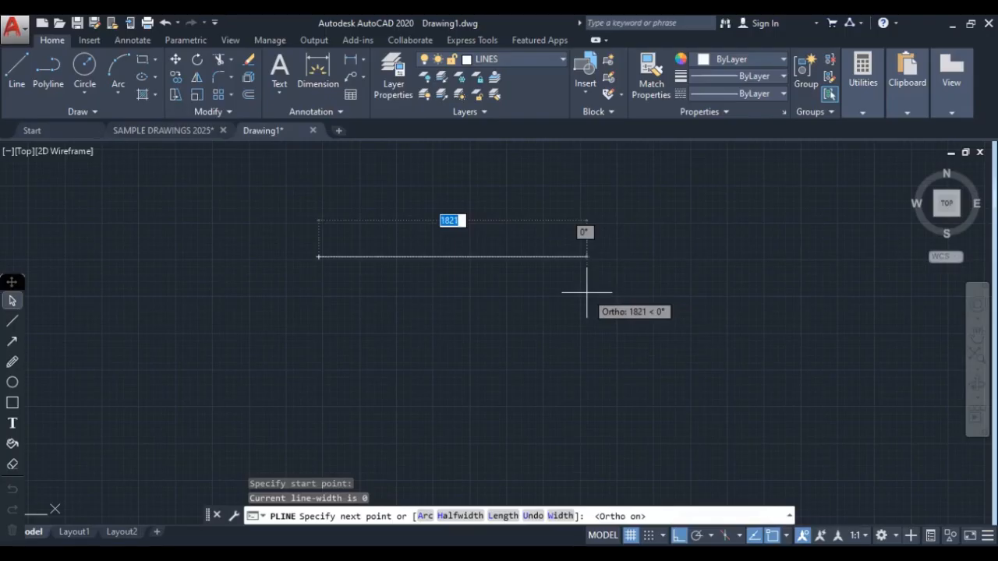
pyautogui.write('5000')
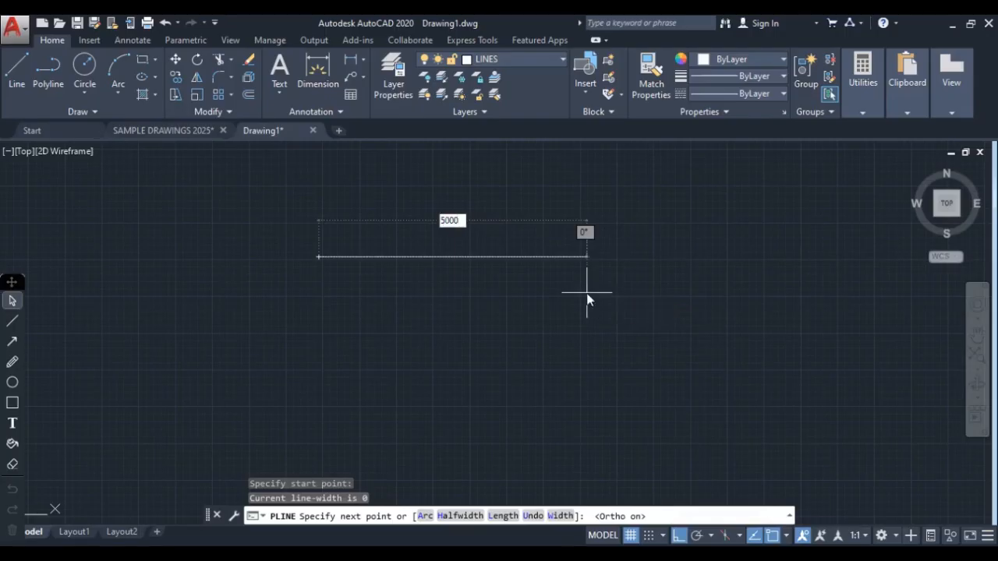
pyautogui.press('Return')
# Continue the polyline 2000 downward, draw the bottom edge back below the start point and close the rectangle at its starting corner
pyautogui.scroll(-5, 586, 293)
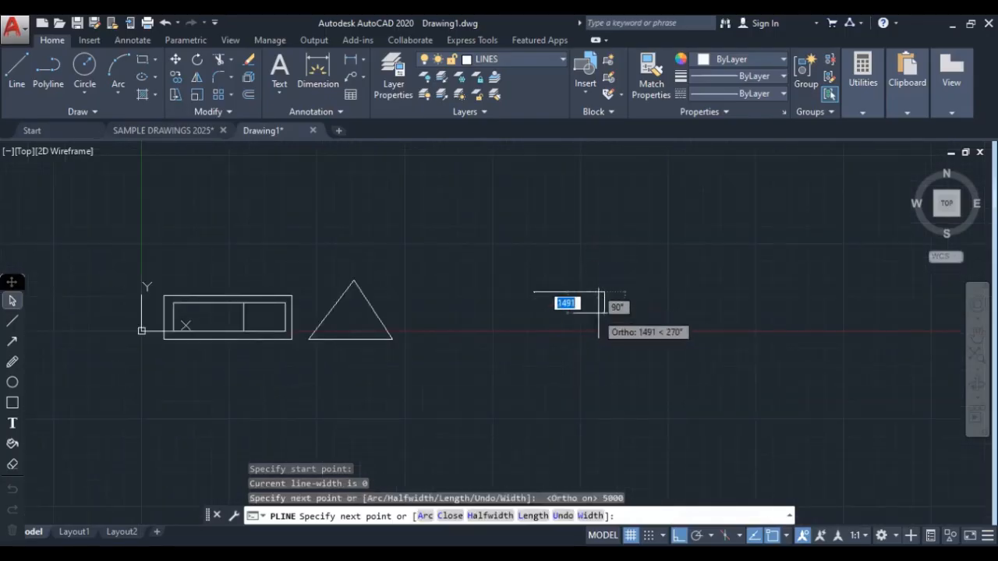
pyautogui.write('2000')
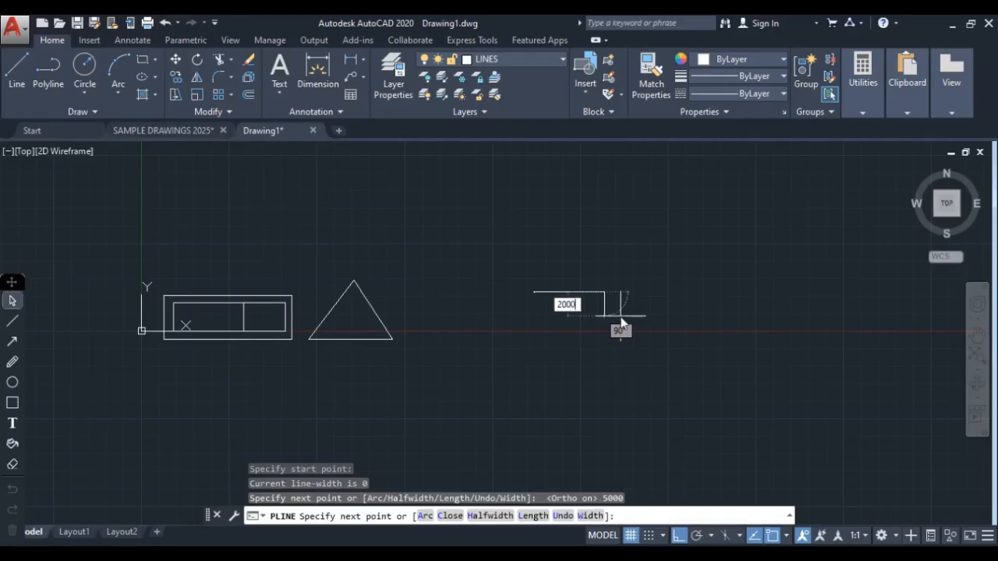
pyautogui.press('Return')
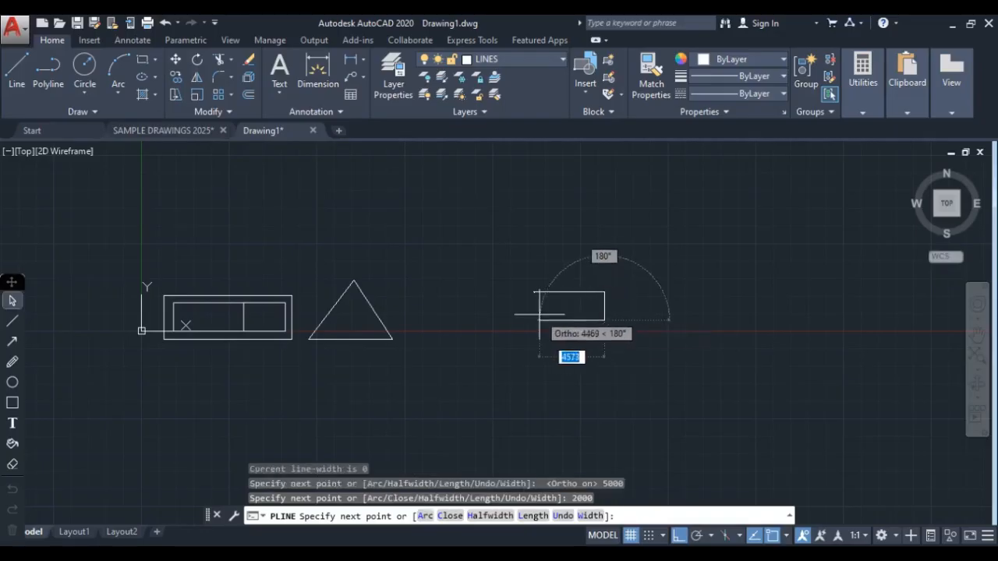
pyautogui.scroll(4, 546, 319)
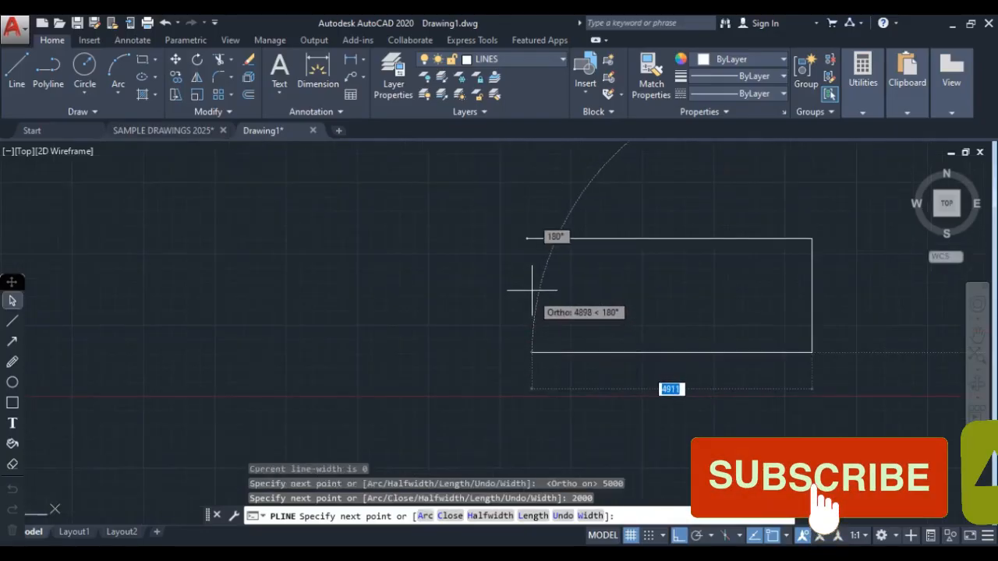
pyautogui.click(527, 353)
pyautogui.click(527, 238)
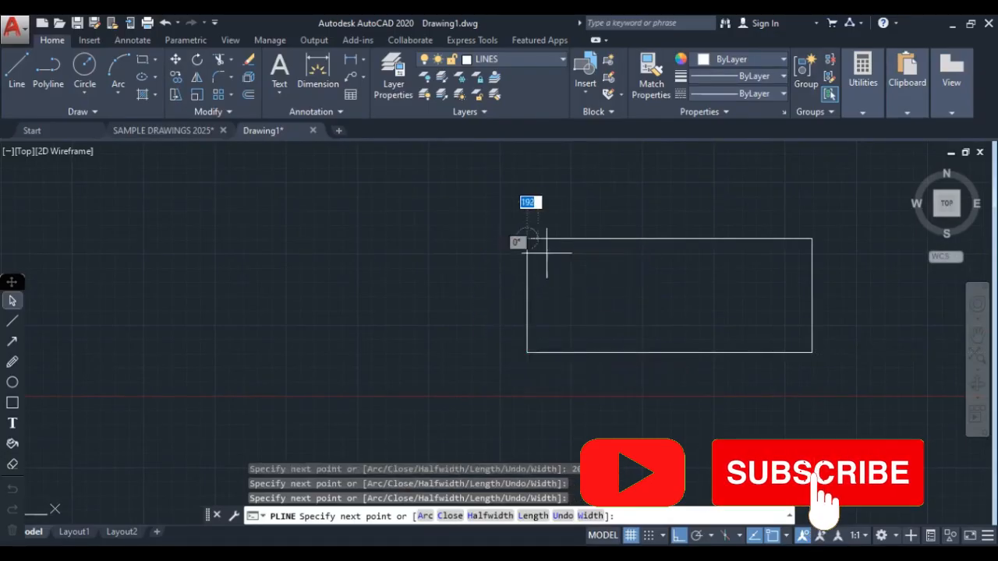
pyautogui.press('Return')
# Select the polyline rectangle by one edge to check whether its sides form a single object
pyautogui.scroll(-4, 327, 272)
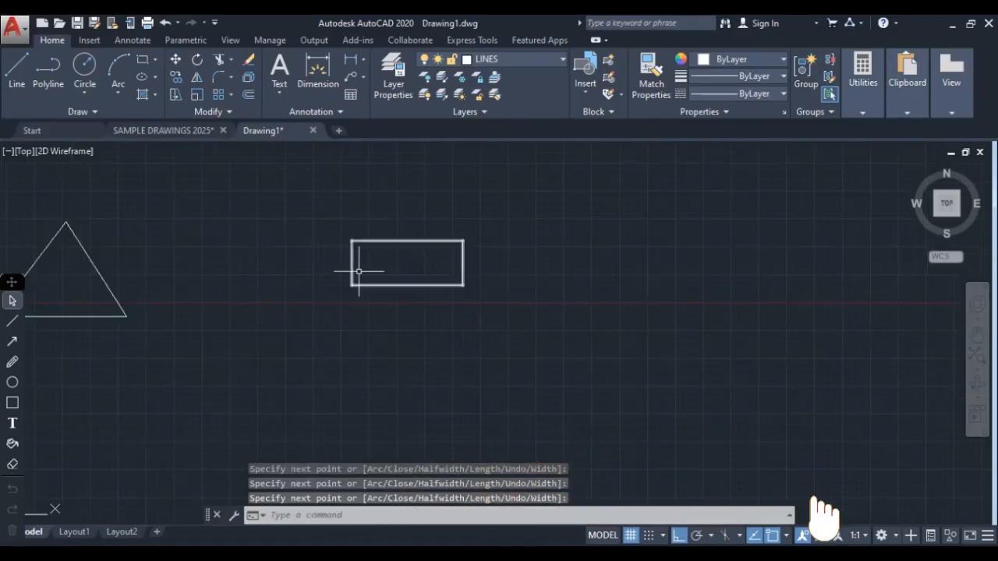
pyautogui.click(352, 257)
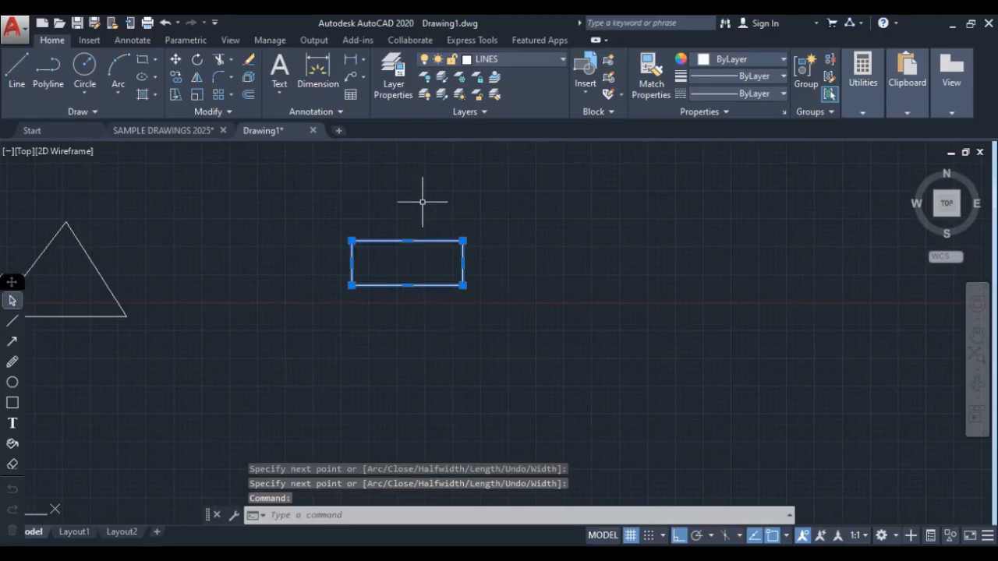
pyautogui.scroll(5, 360, 258)
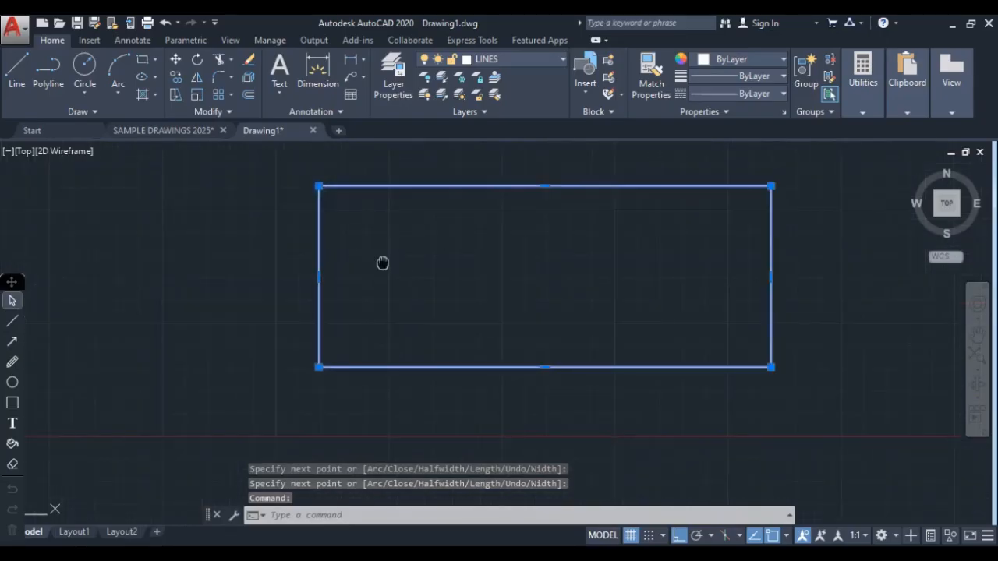
# Select one short side of the inner rectangle to check whether it is a separate line, and clear the selection
pyautogui.moveTo(382, 262)
pyautogui.mouseDown(button='middle')
pyautogui.moveTo(336, 288)
pyautogui.moveTo(486, 306)
pyautogui.mouseUp(button='middle')
pyautogui.scroll(-5, 487, 302)
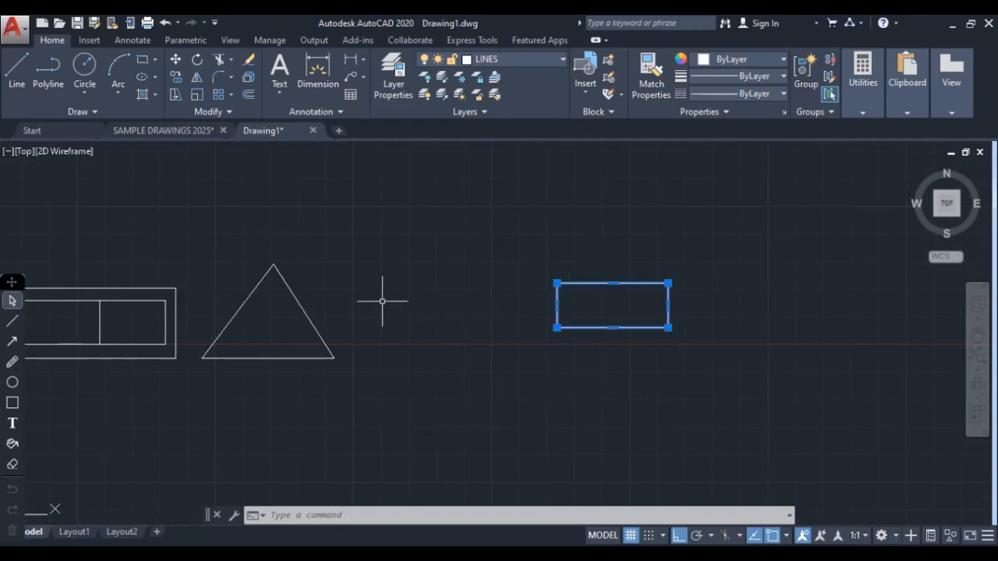
pyautogui.moveTo(187, 309); pyautogui.dragTo(348, 313, button='middle')
pyautogui.scroll(4, 162, 325)
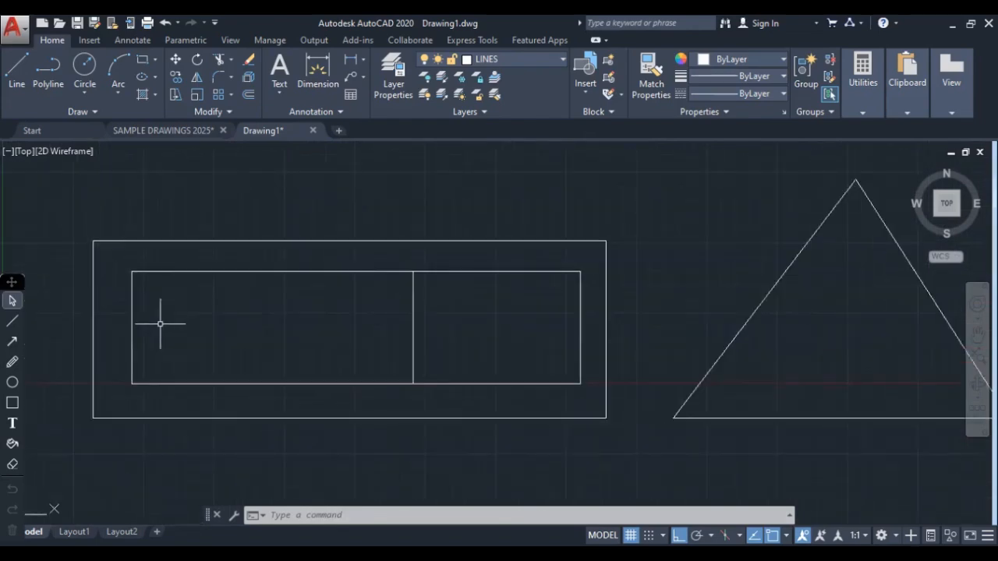
pyautogui.click(133, 304)
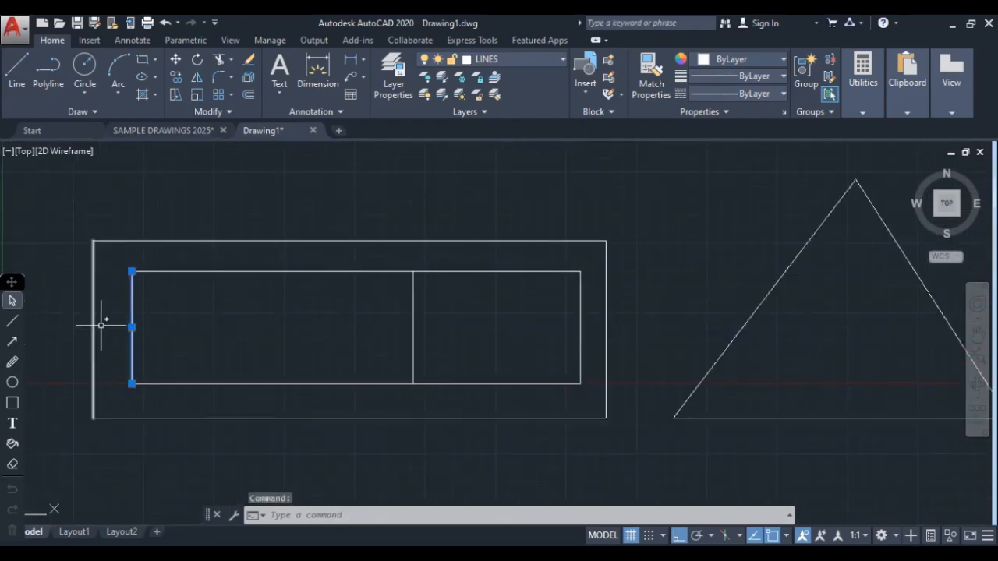
pyautogui.press('Escape')
pyautogui.scroll(-4, 161, 300)
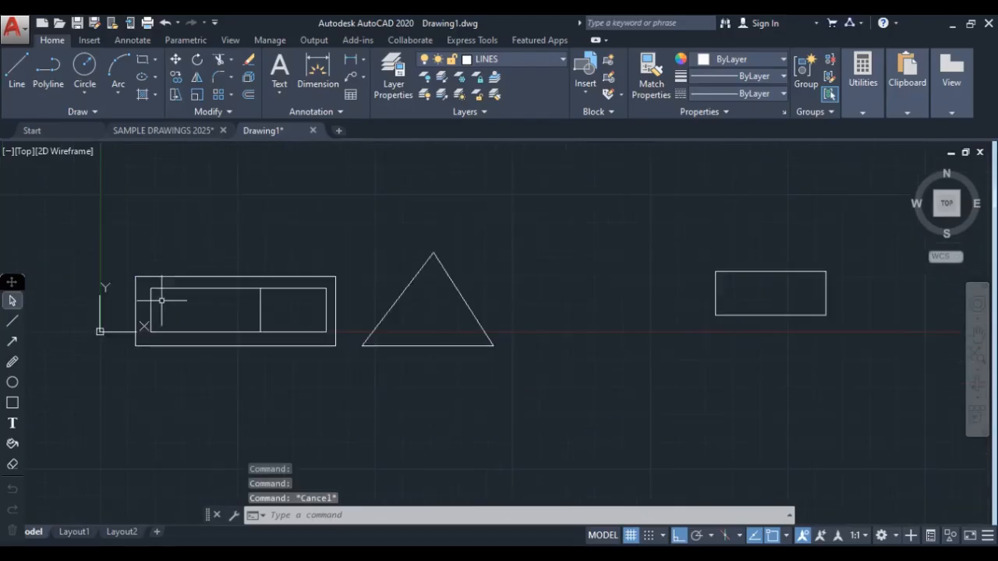
# Draw a freehand circle about 4248 in diameter in the empty space between the triangle and the polyline rectangle
pyautogui.click(86, 78)
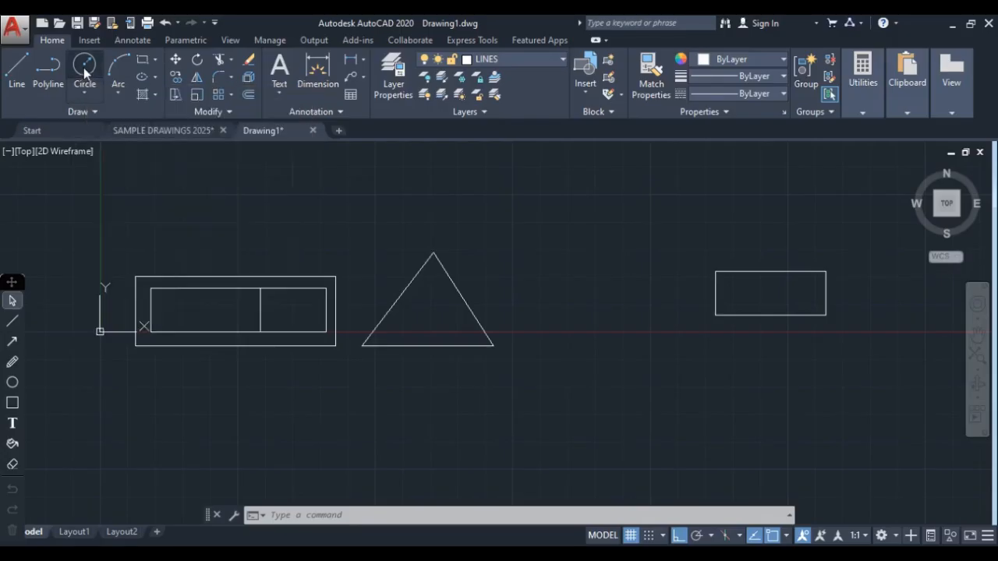
pyautogui.click(562, 271)
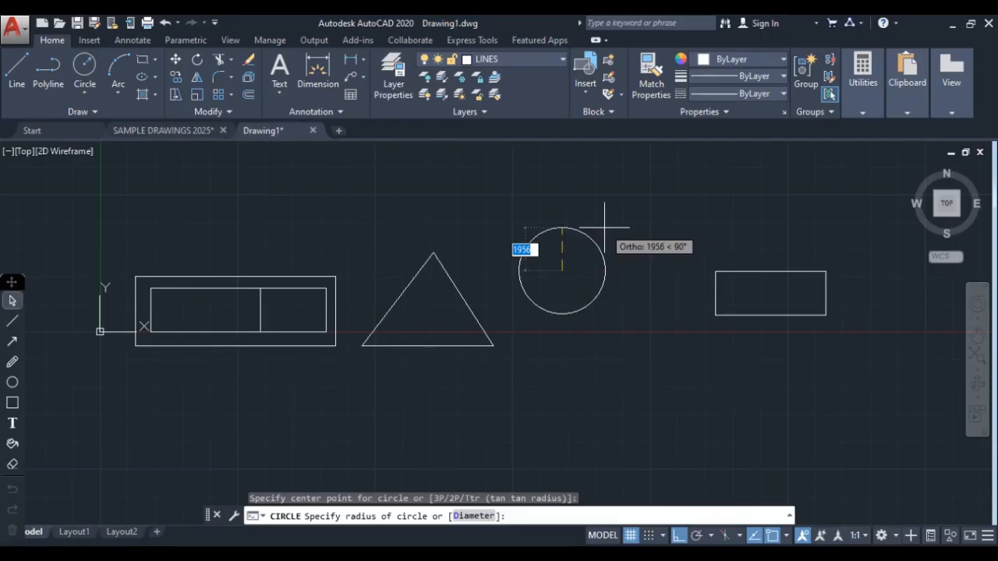
pyautogui.click(608, 279)
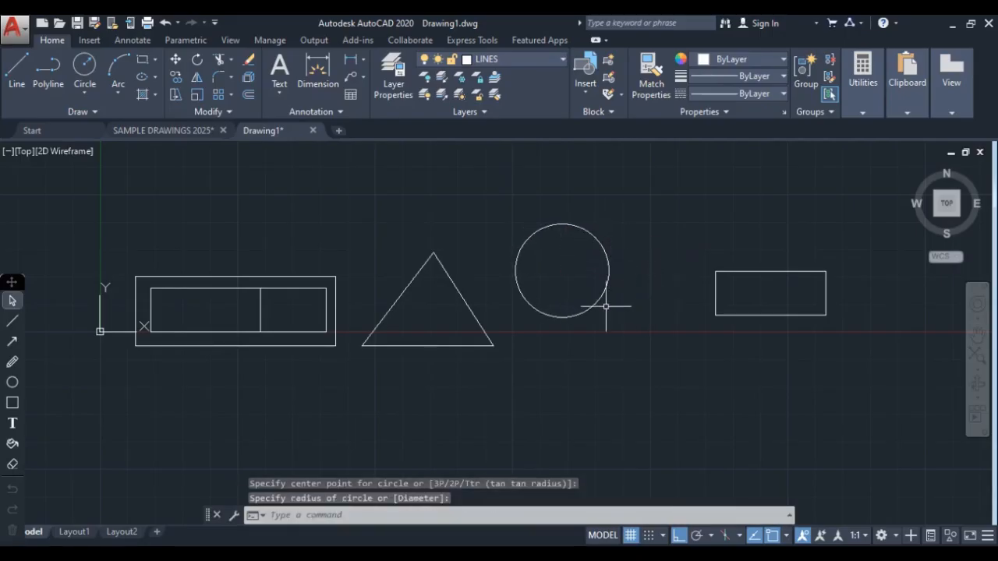
# Add a diameter dimension to the circle between the triangle and the polyline rectangle
pyautogui.click(604, 250)
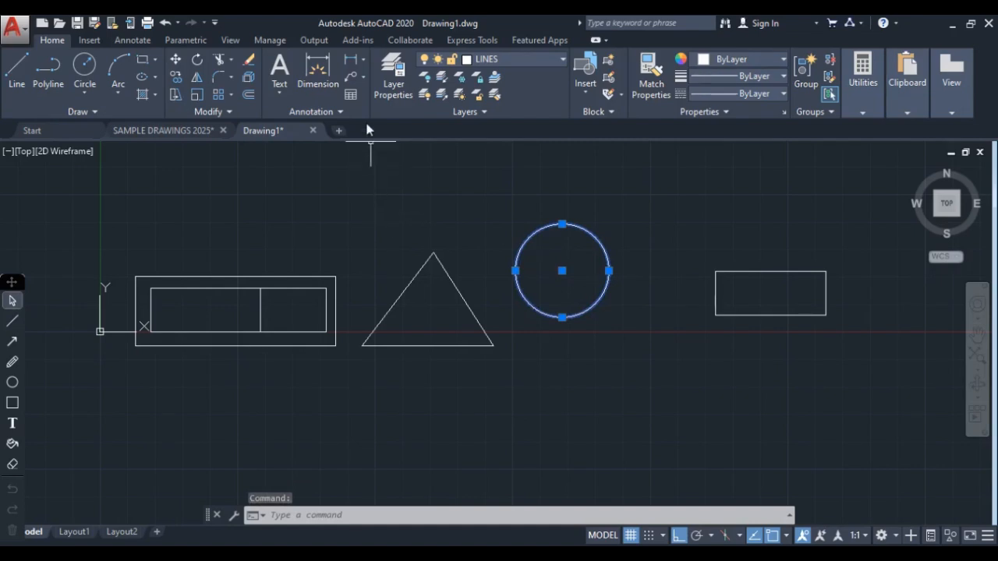
pyautogui.click(362, 61)
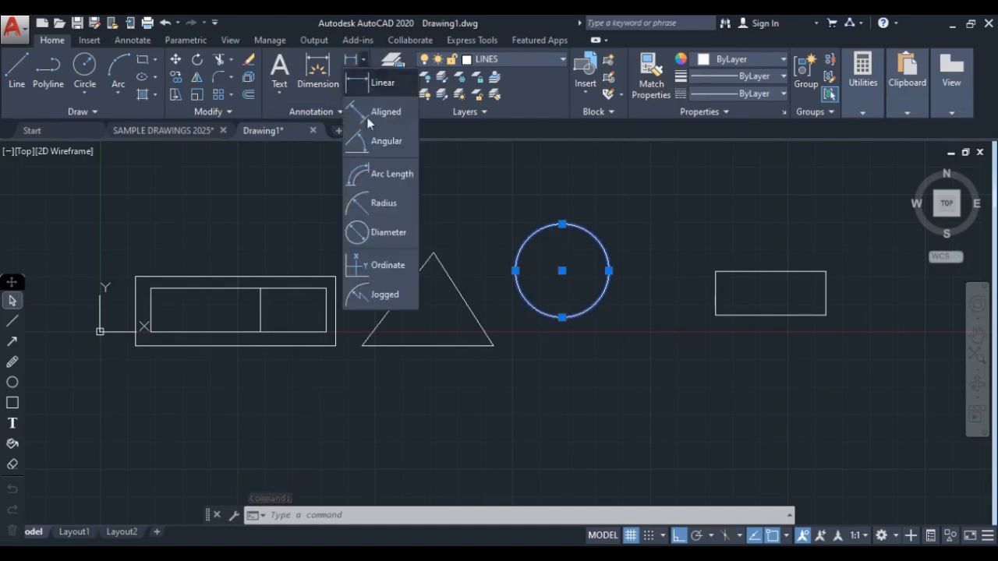
pyautogui.click(391, 233)
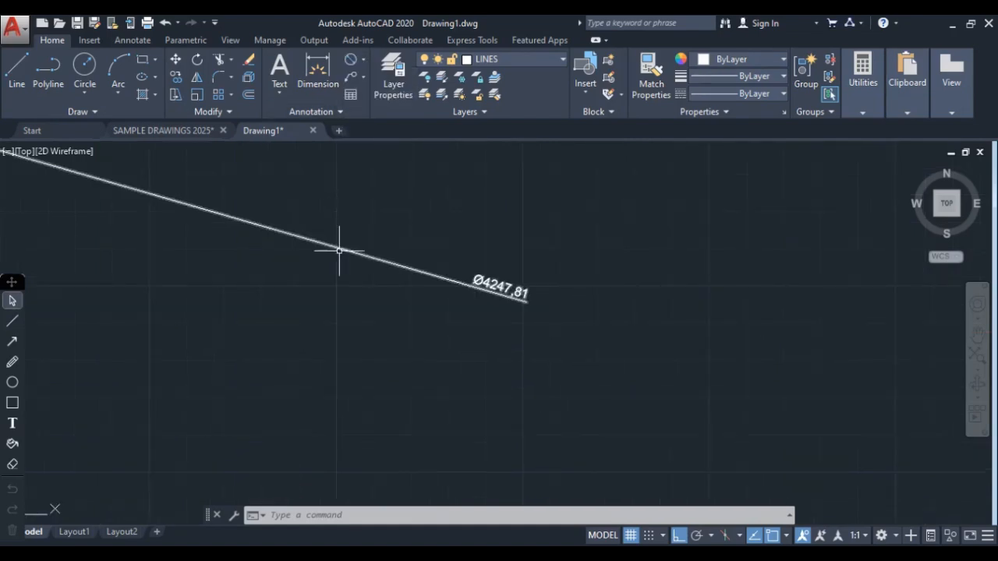
pyautogui.scroll(5, 474, 303)
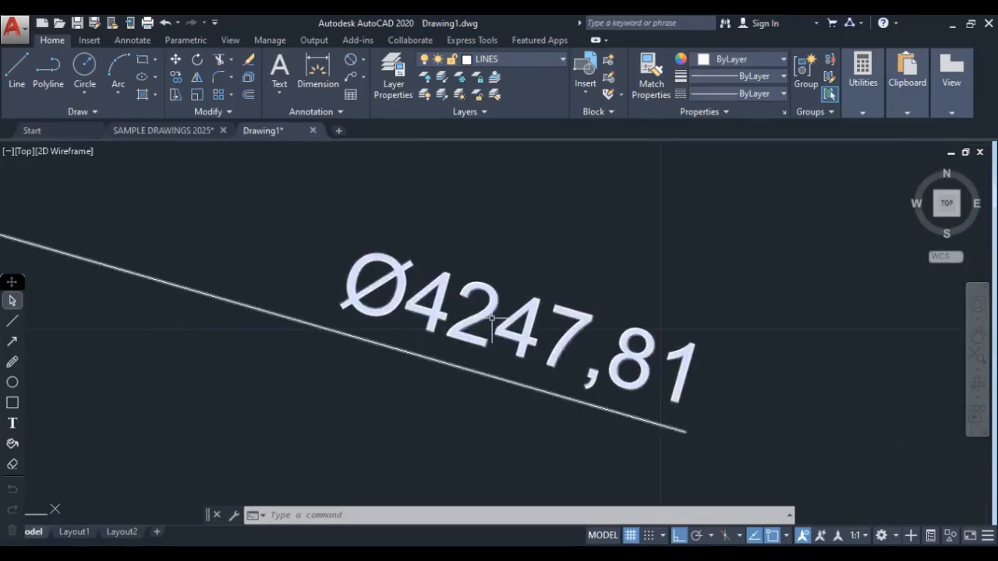
pyautogui.press('Escape')
pyautogui.scroll(-10, 551, 355)
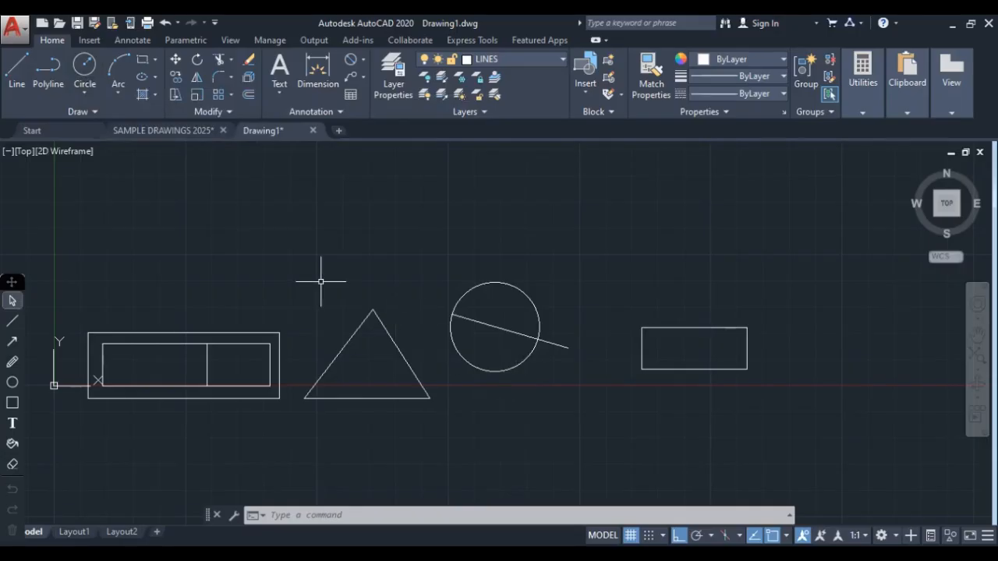
# Draw a second circle with a radius of 2000 in the empty area above the triangle and the first circle
pyautogui.click(83, 74)
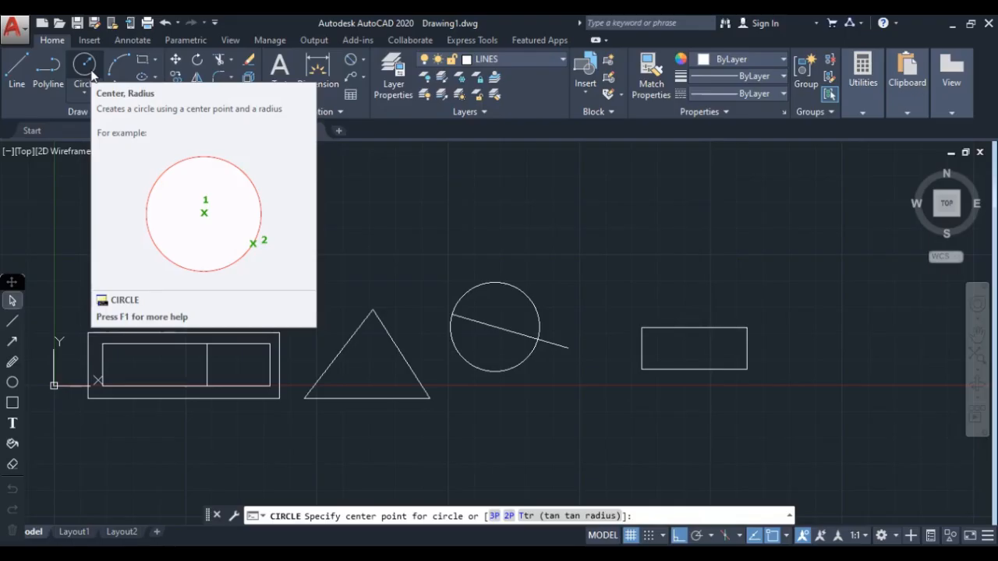
pyautogui.click(434, 221)
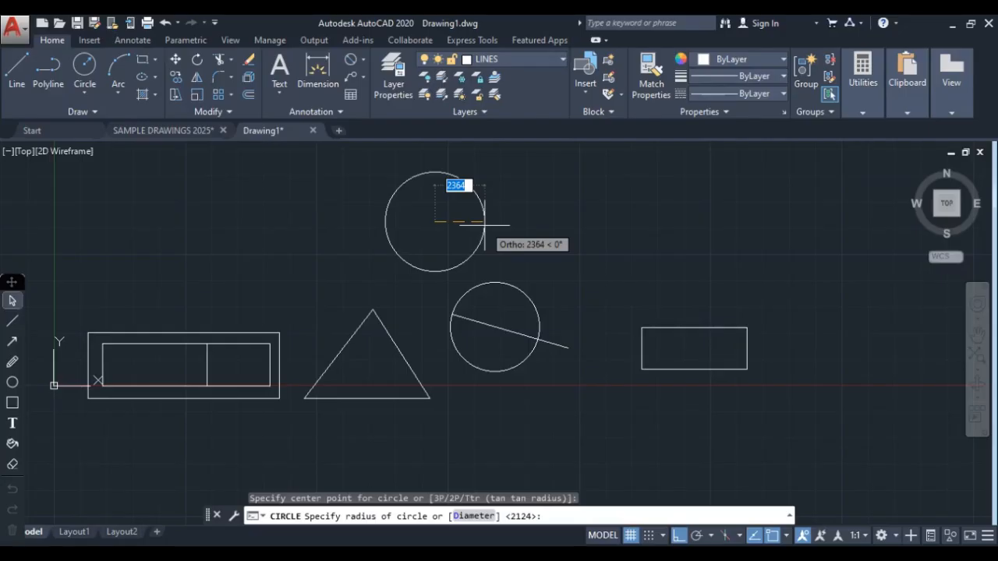
pyautogui.write('2000')
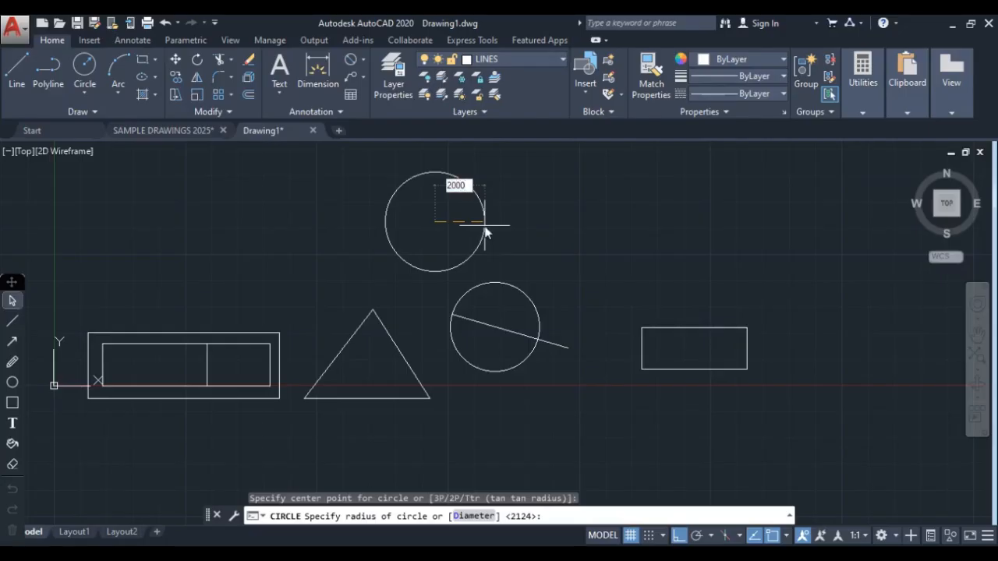
pyautogui.press('Return')
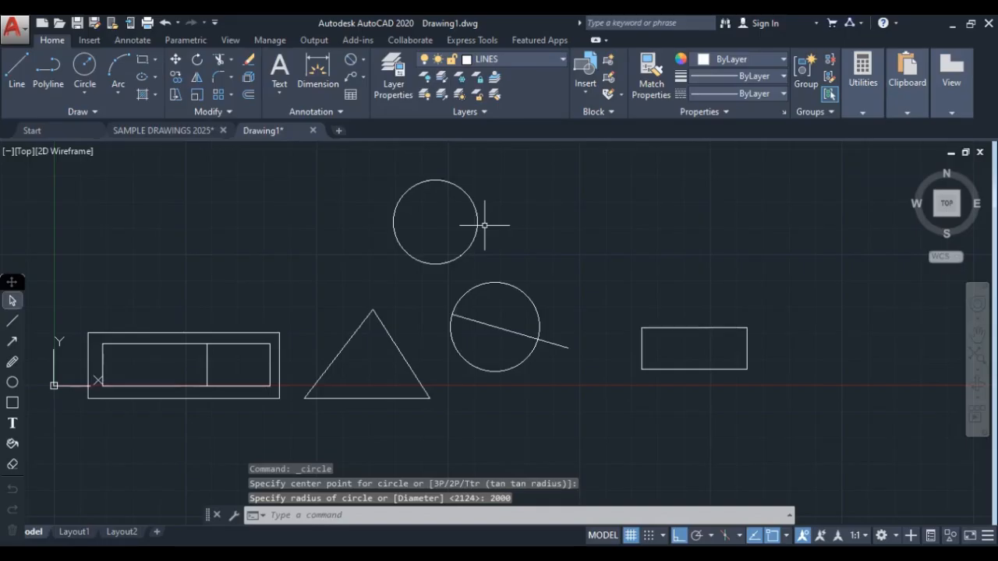
# Add a diameter dimension to the upper circle with its dimension line extending outside the circle
pyautogui.click(352, 63)
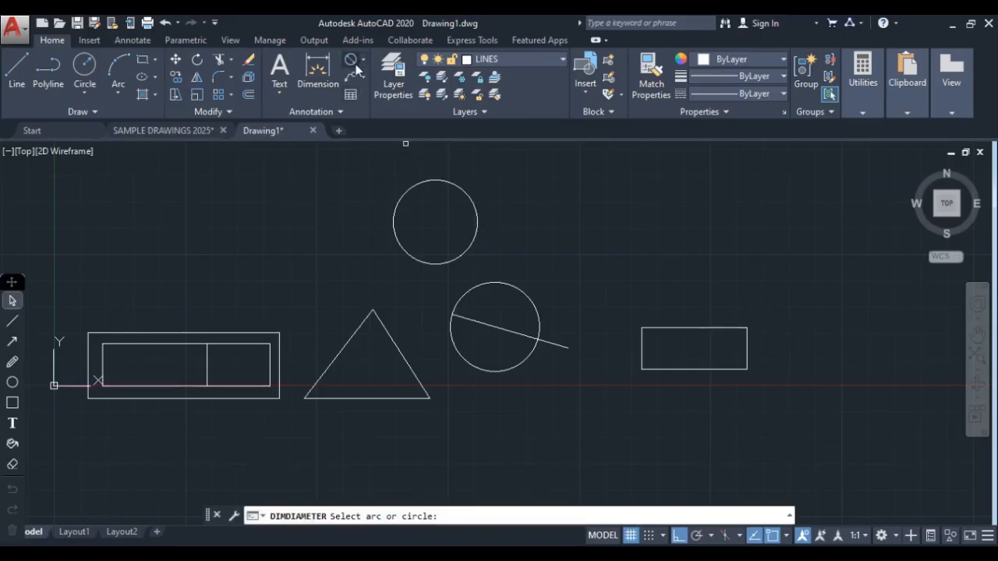
pyautogui.click(355, 67)
pyautogui.click(476, 225)
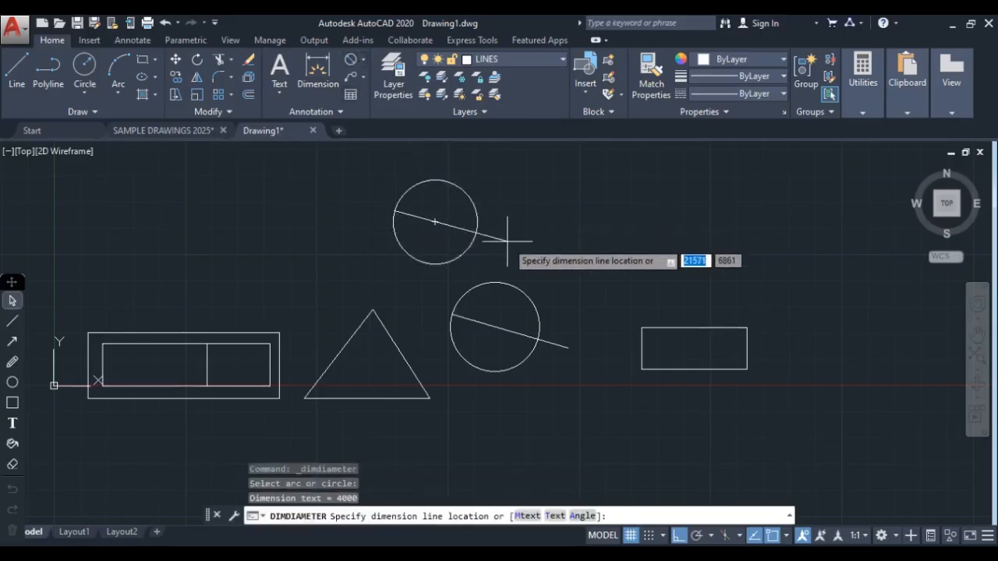
pyautogui.scroll(6, 498, 226)
pyautogui.scroll(3, 707, 245)
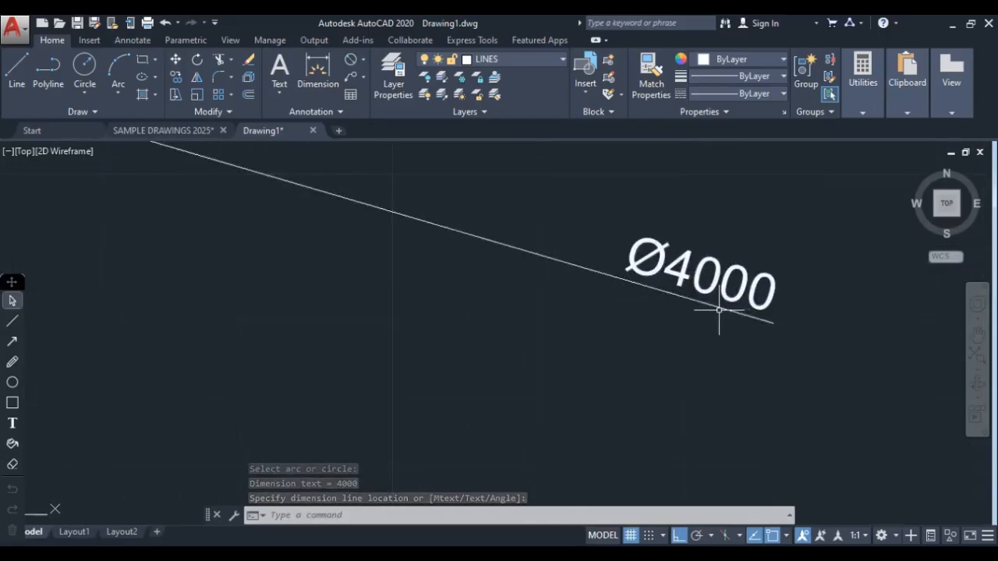
pyautogui.scroll(-10, 719, 309)
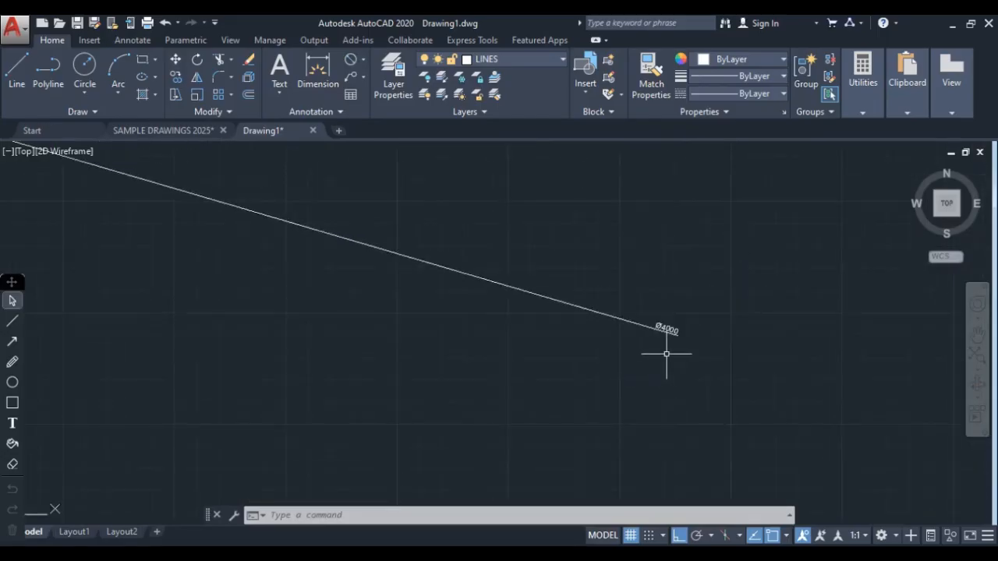
pyautogui.click(666, 350)
pyautogui.scroll(-5, 660, 353)
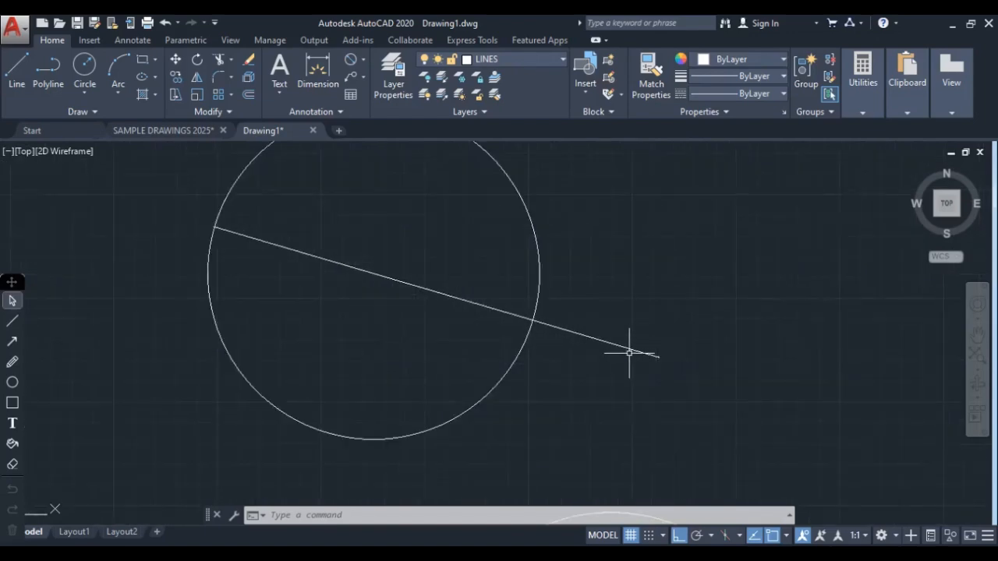
# Increase the text height of the ISO-25 dimension style and close the Dimension Style Manager
pyautogui.click(337, 113)
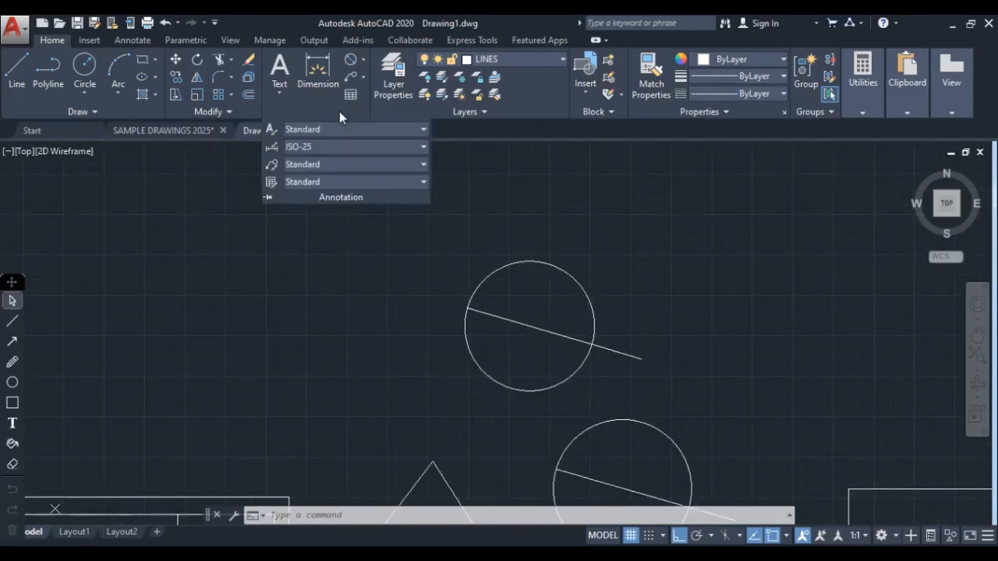
pyautogui.click(335, 146)
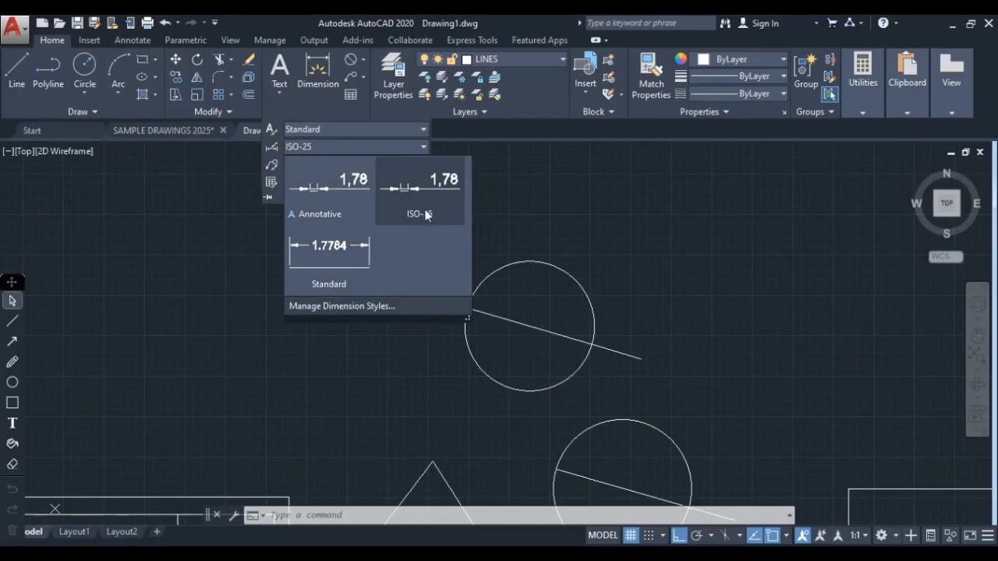
pyautogui.click(342, 305)
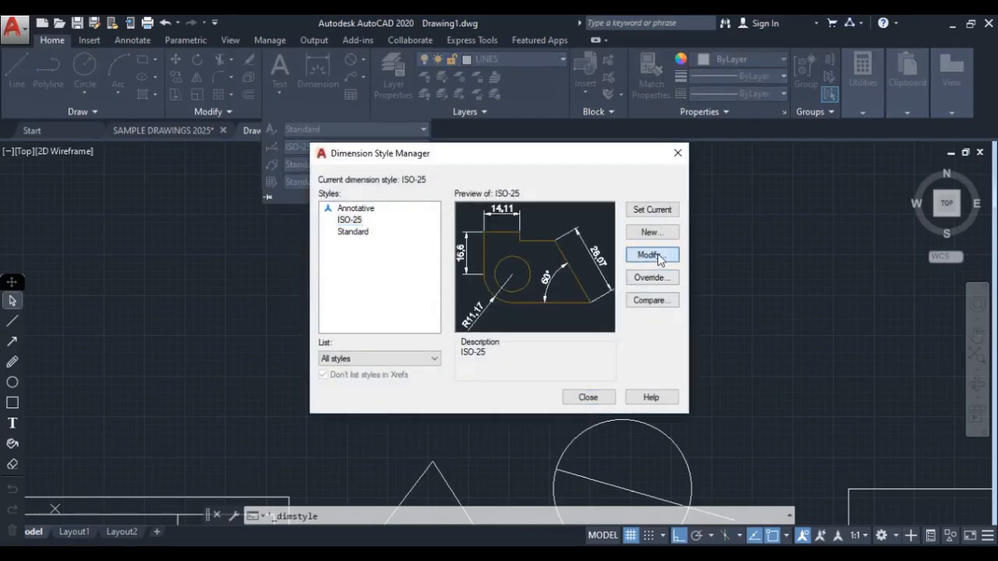
pyautogui.click(653, 257)
pyautogui.click(690, 189)
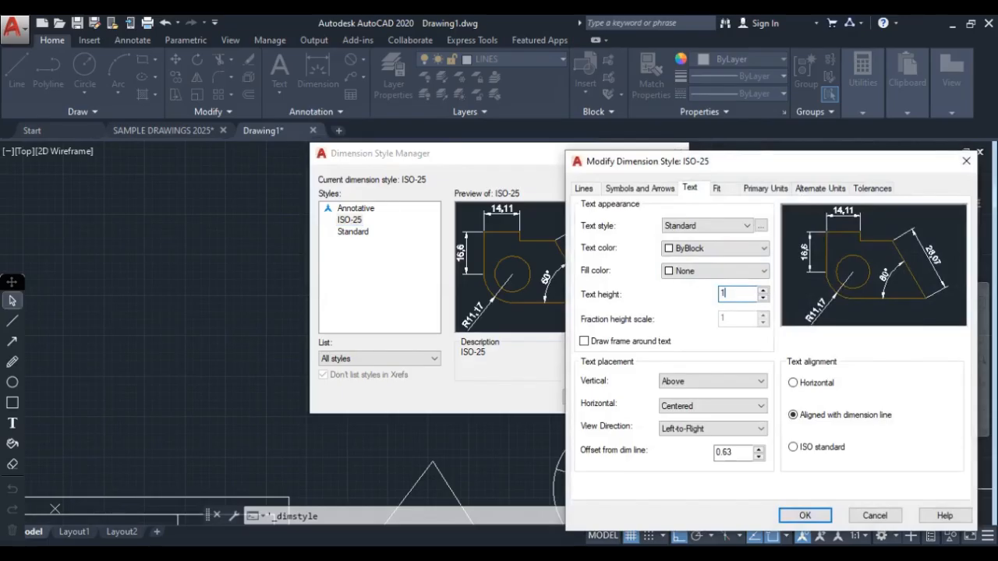
pyautogui.click(806, 516)
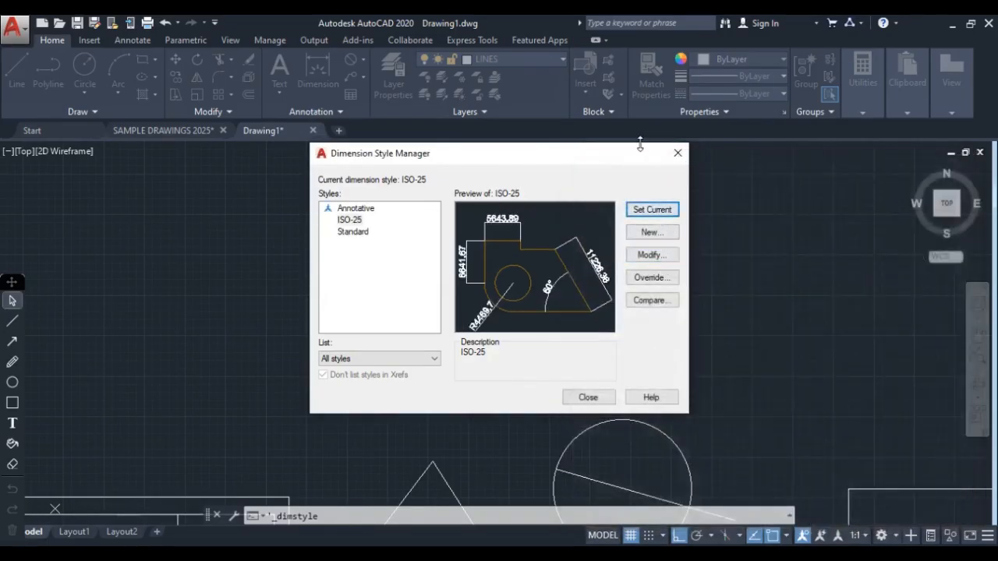
pyautogui.moveTo(639, 150); pyautogui.dragTo(521, 121)
pyautogui.click(469, 368)
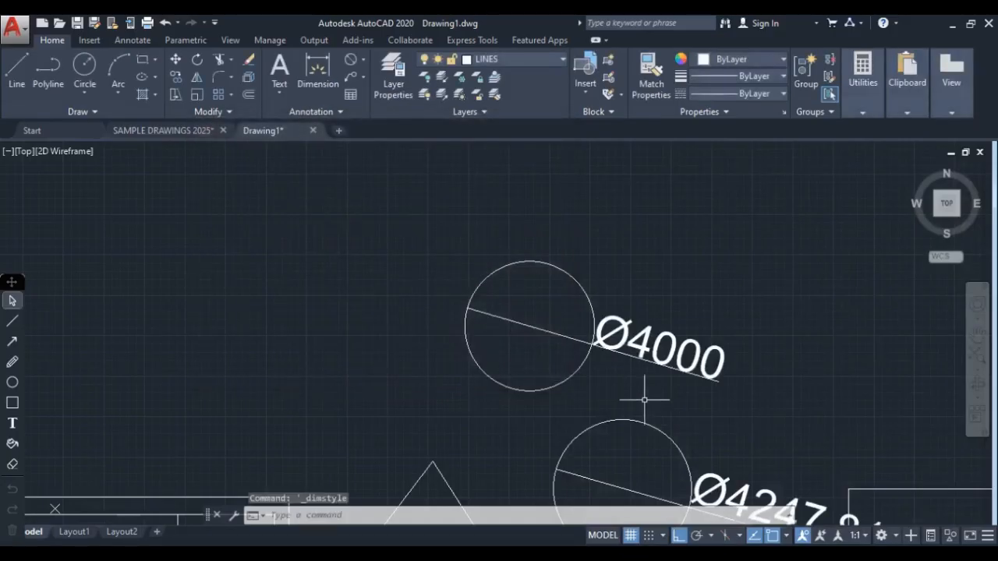
# Examine the diameter dimension texts on both circles to check their readability and compare the circle sizes
pyautogui.moveTo(647, 397); pyautogui.dragTo(386, 259, button='middle')
pyautogui.scroll(-5, 530, 378)
pyautogui.scroll(3, 531, 352)
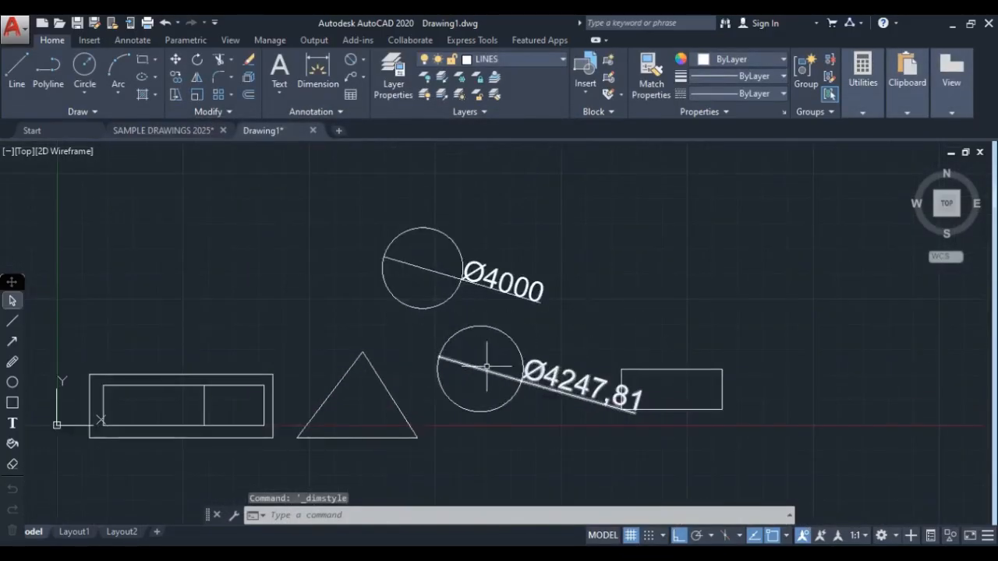
pyautogui.scroll(4, 475, 296)
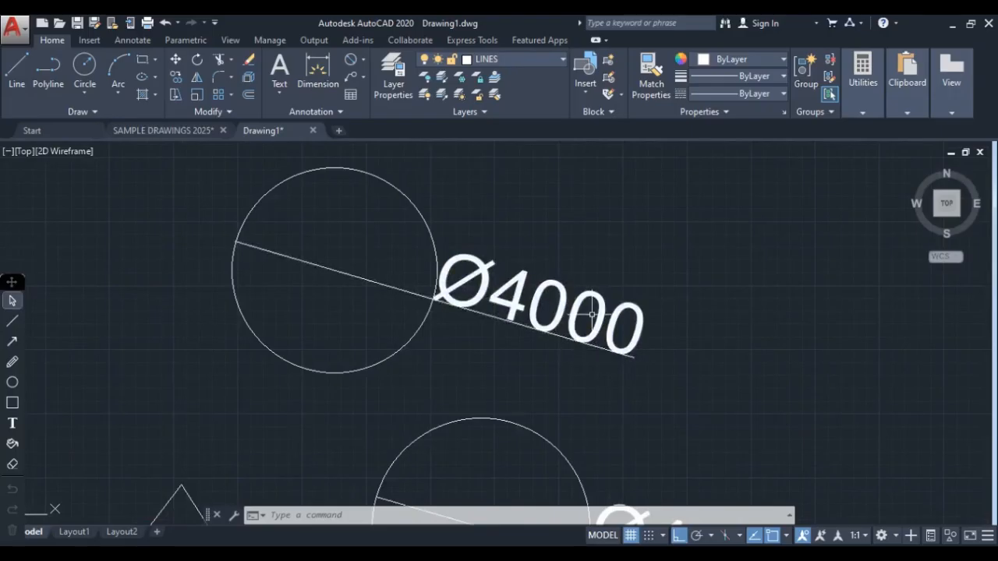
pyautogui.scroll(-5, 546, 310)
pyautogui.scroll(2, 545, 310)
pyautogui.scroll(2, 546, 310)
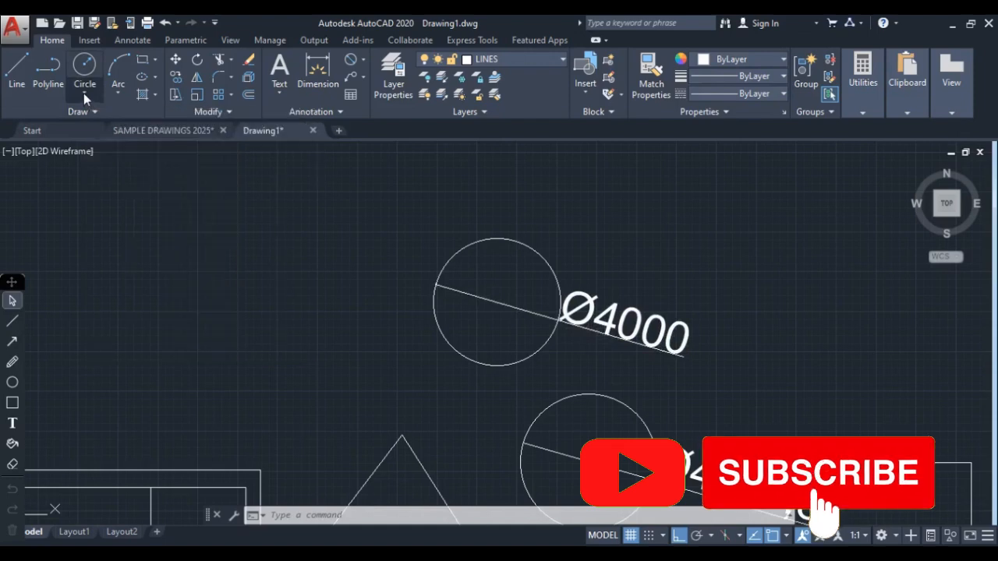
pyautogui.click(84, 93)
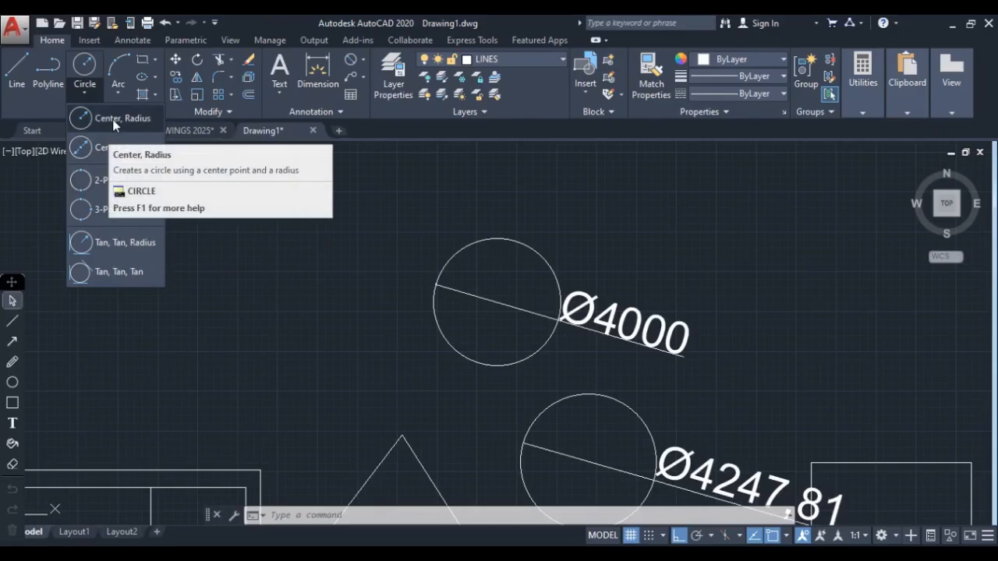
pyautogui.click(106, 149)
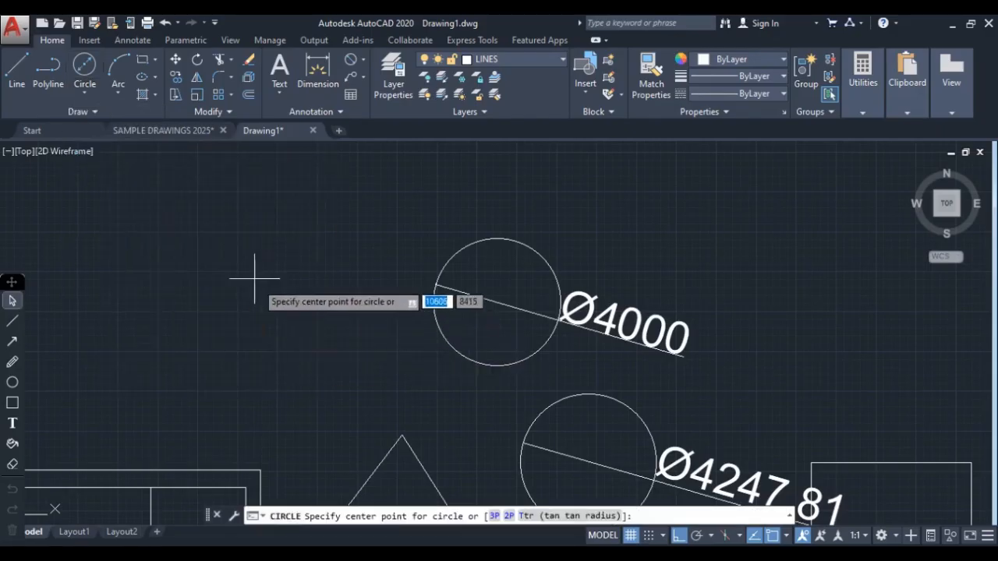
pyautogui.click(218, 262)
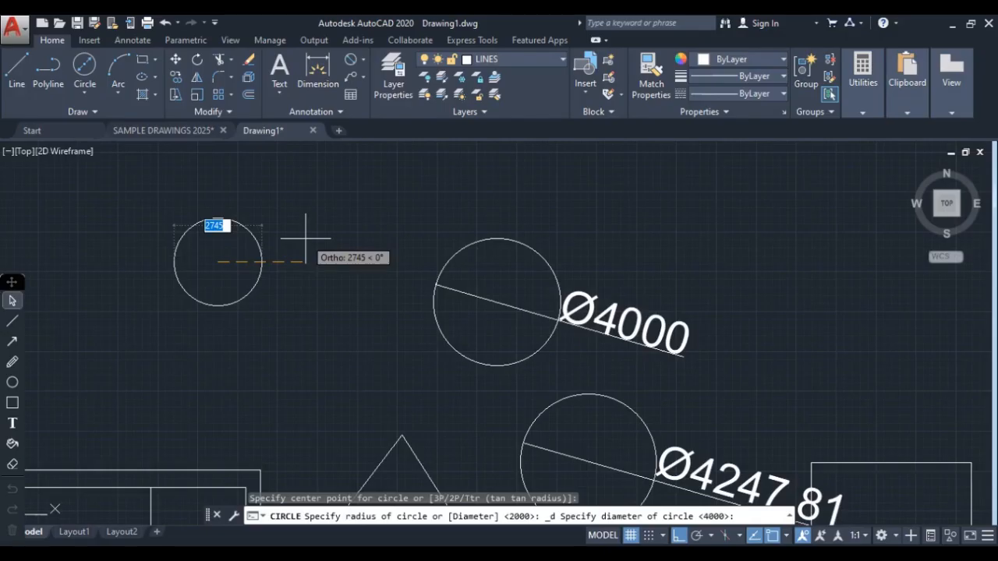
pyautogui.press('Escape')
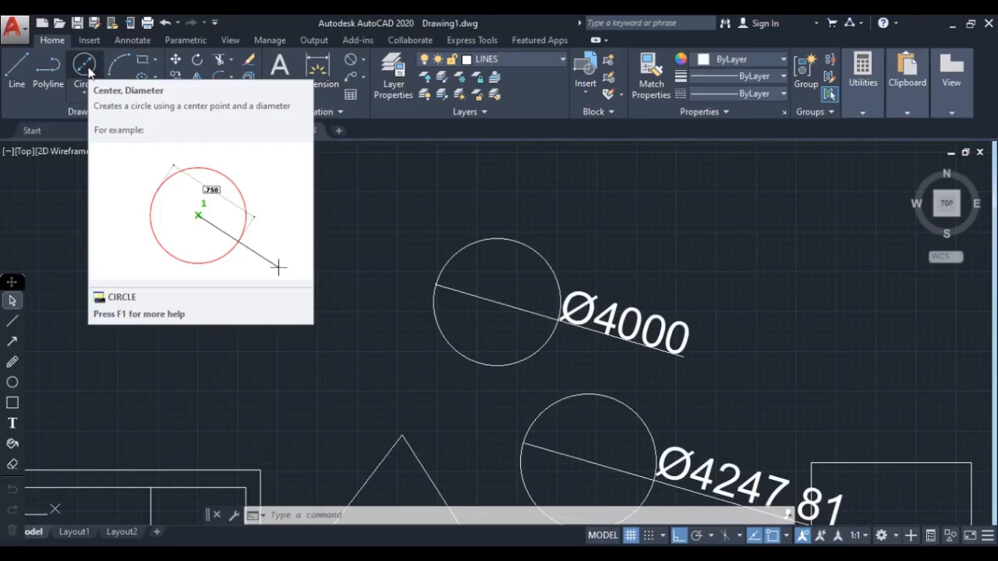
pyautogui.click(249, 258)
pyautogui.click(252, 208)
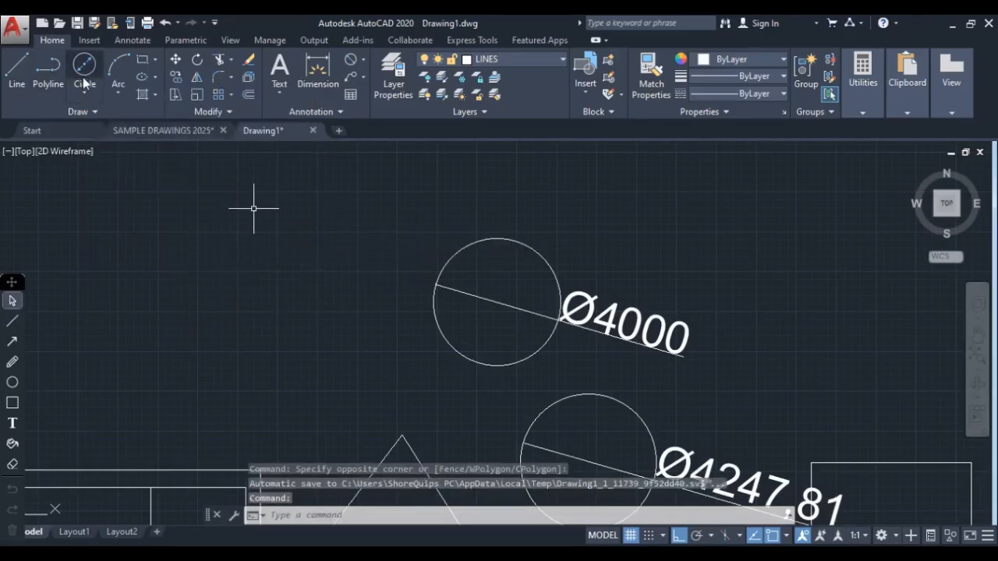
# Draw a circle by centre and diameter, 4000 across, in the empty area beside the upper dimensioned circle
pyautogui.click(84, 66)
pyautogui.click(238, 291)
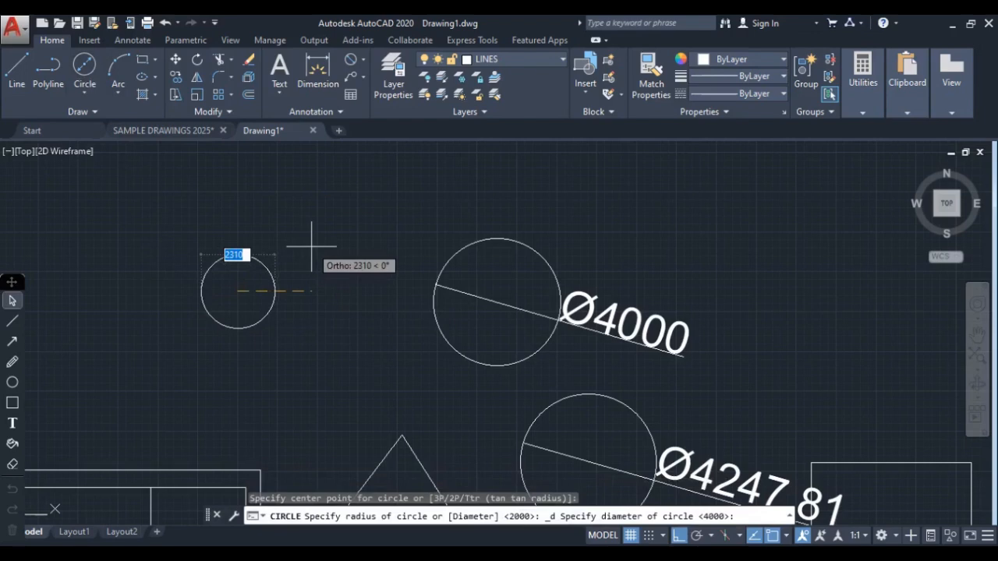
pyautogui.write('4000')
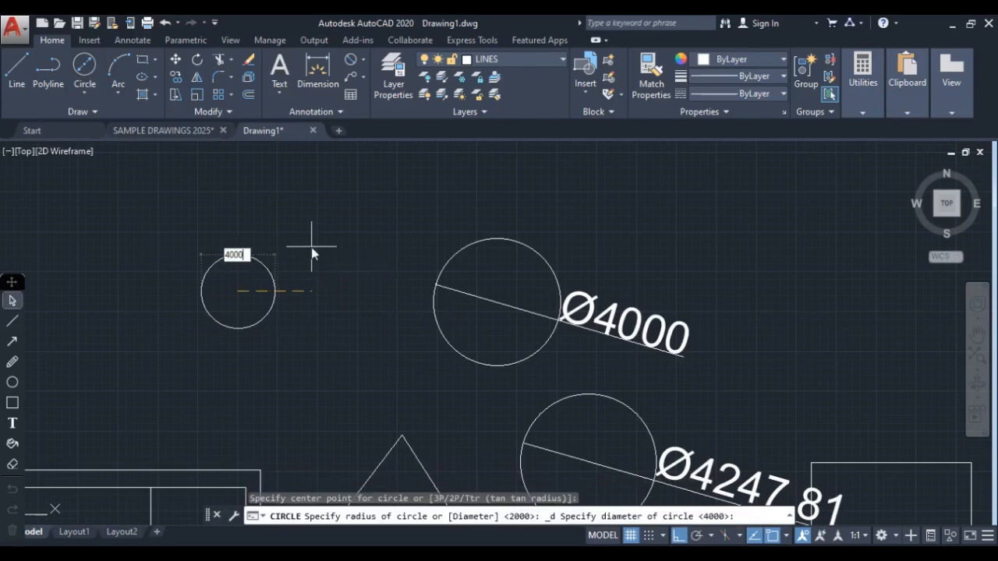
pyautogui.press('Return')
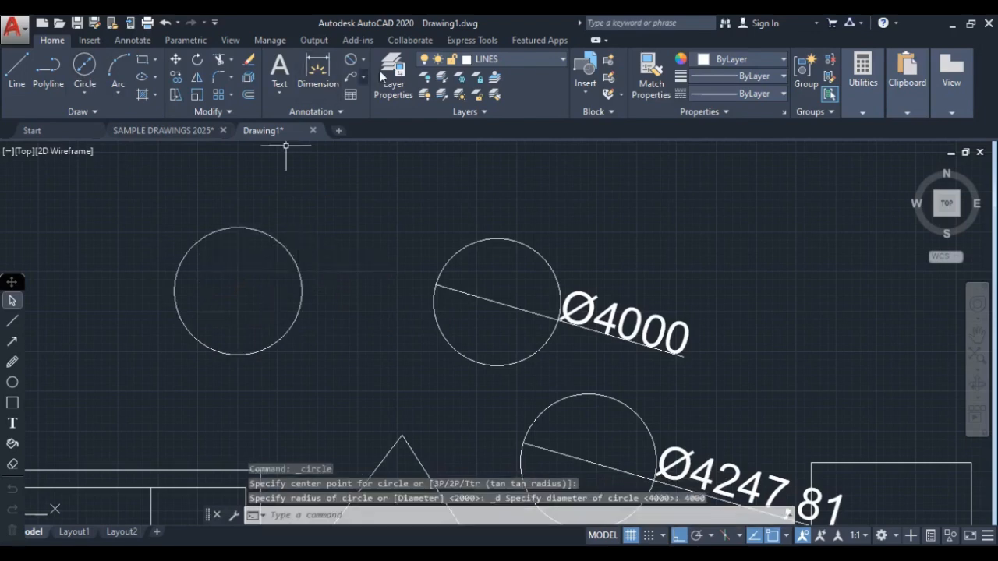
# Add a diameter dimension to the new circle with its text outside, slanting up and to the right
pyautogui.click(352, 61)
pyautogui.click(297, 258)
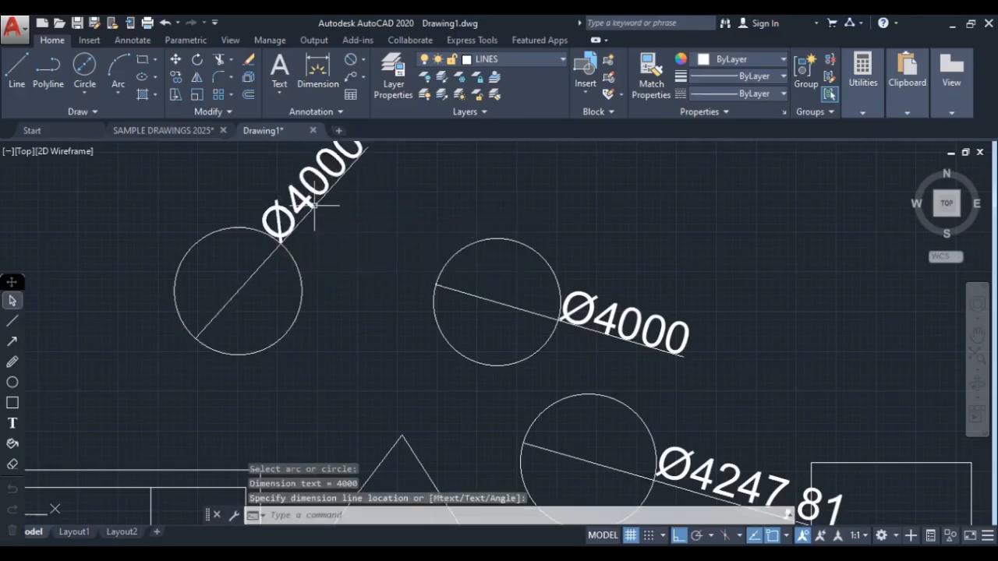
pyautogui.scroll(-4, 445, 315)
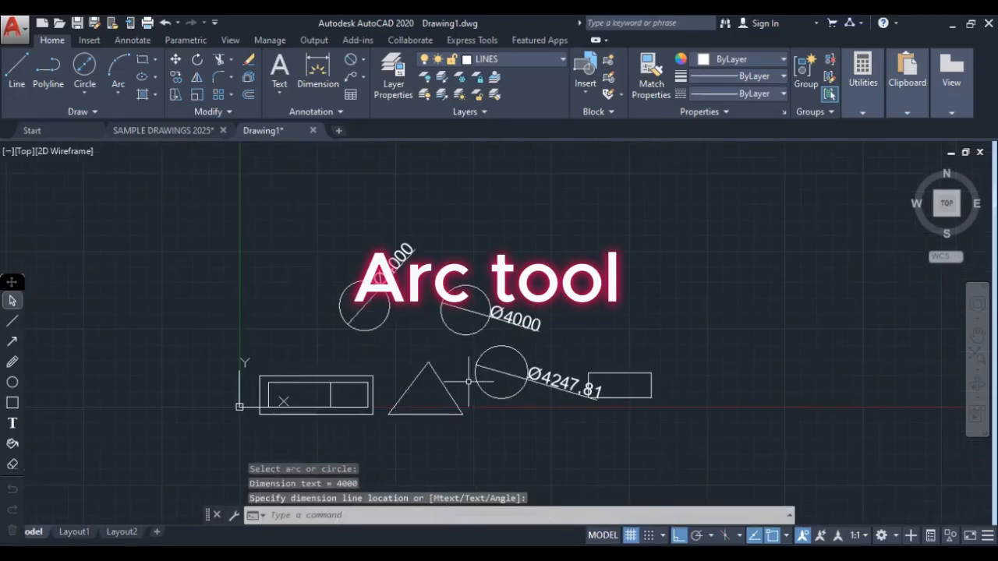
pyautogui.click(121, 68)
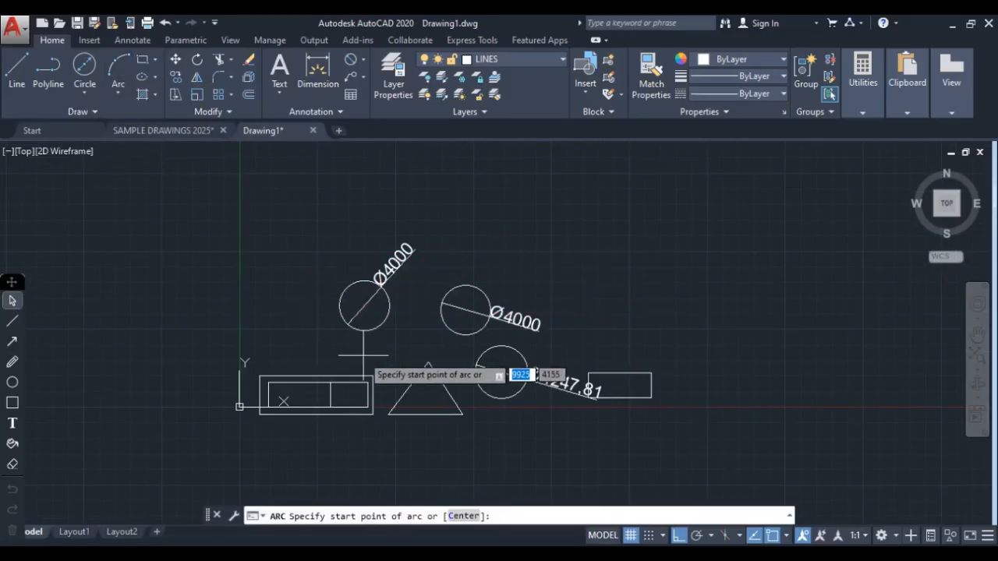
pyautogui.click(117, 91)
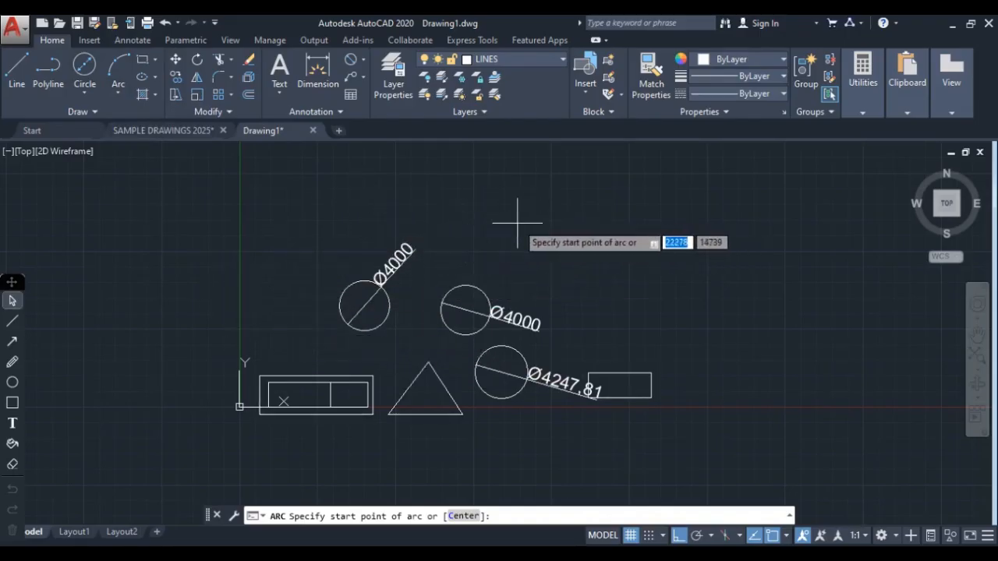
pyautogui.scroll(6, 366, 403)
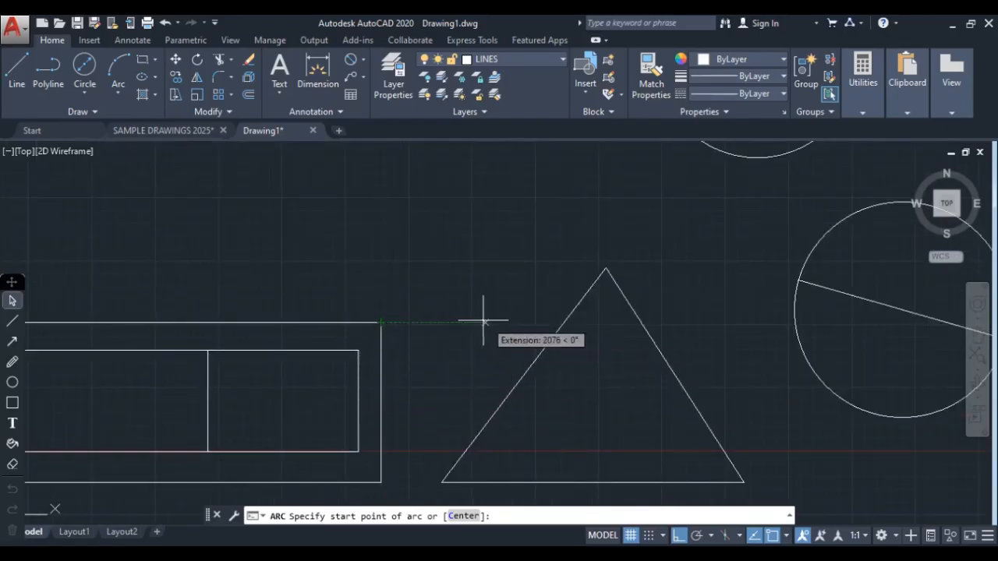
pyautogui.press('Escape')
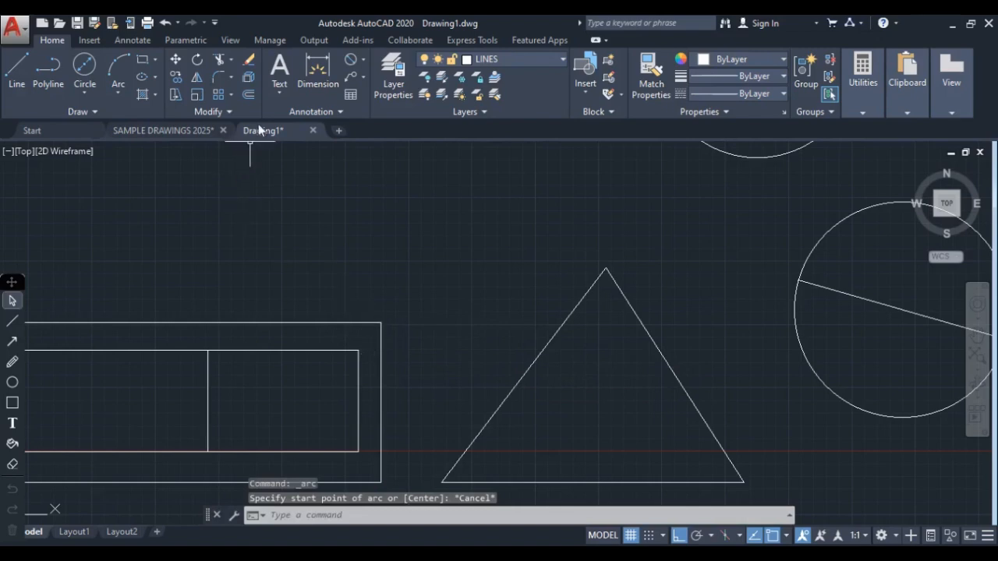
pyautogui.click(116, 91)
pyautogui.click(83, 89)
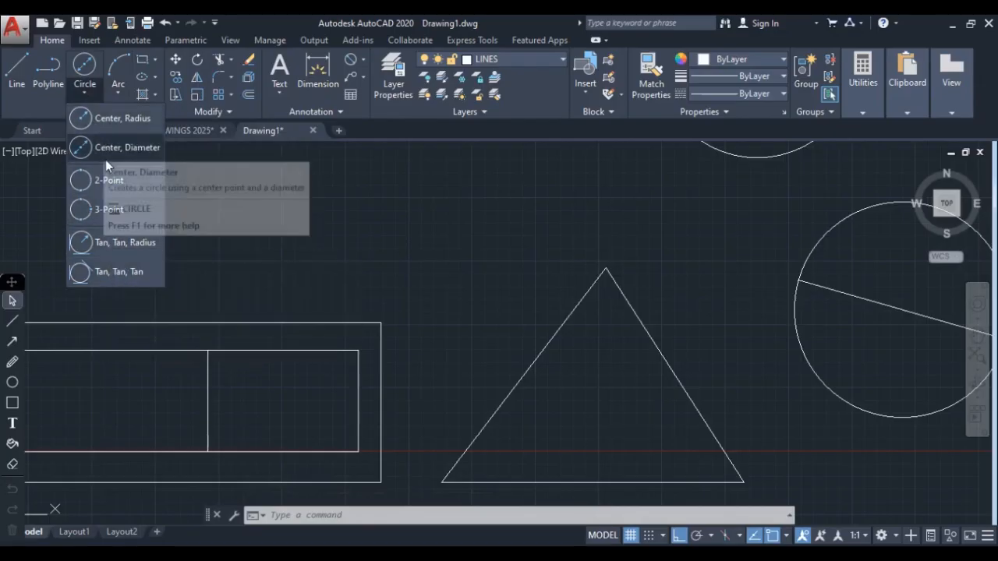
pyautogui.click(120, 89)
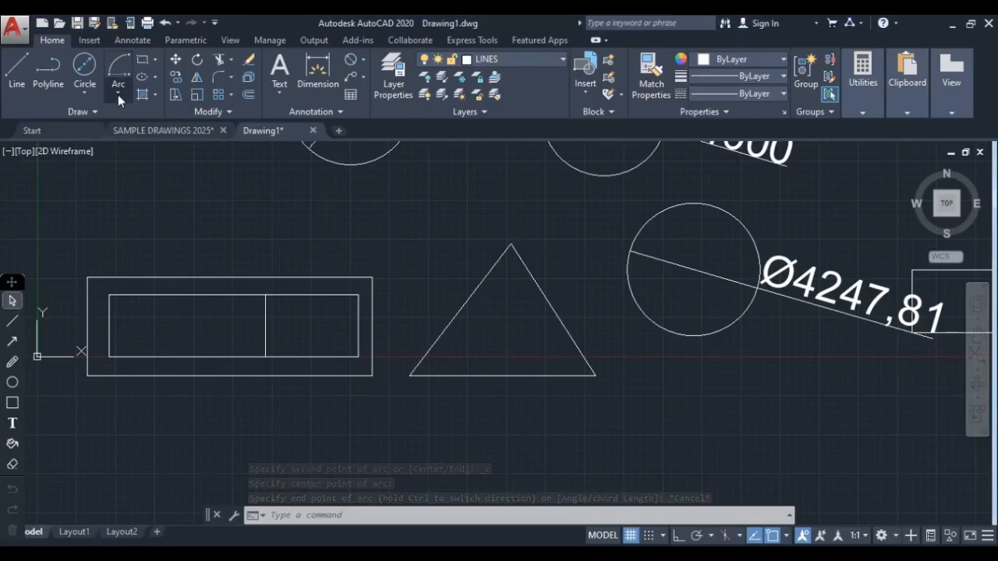
# Draw a Start, Center, End arc from the outer rectangle's lower right corner to its upper right corner, centred on that side's midpoint
pyautogui.click(117, 95)
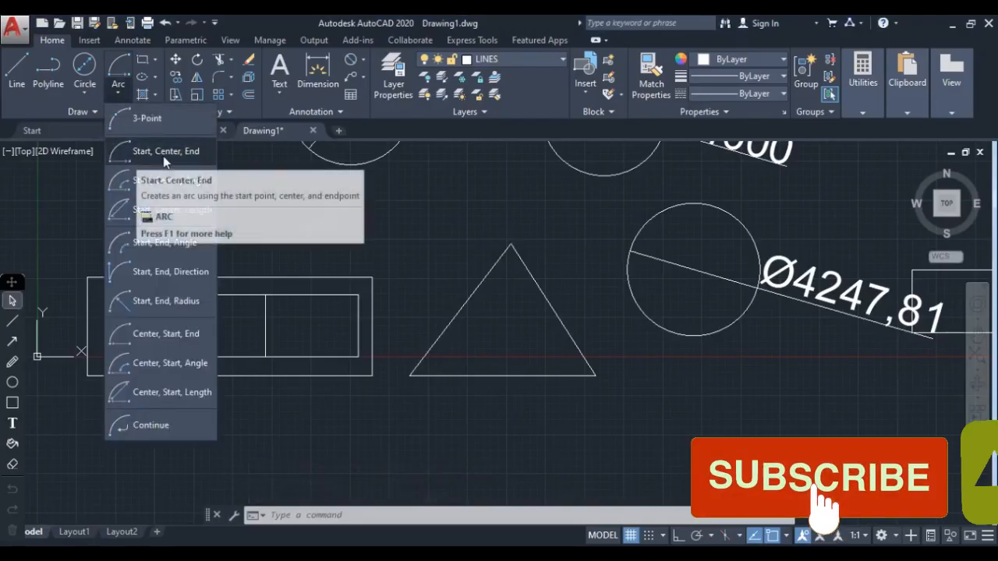
pyautogui.click(136, 150)
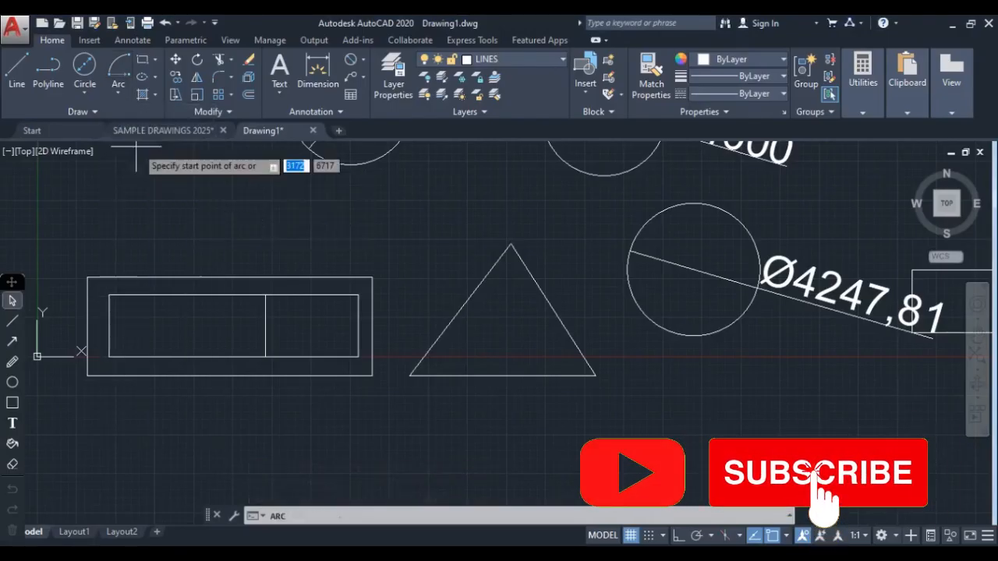
pyautogui.click(372, 376)
pyautogui.click(372, 327)
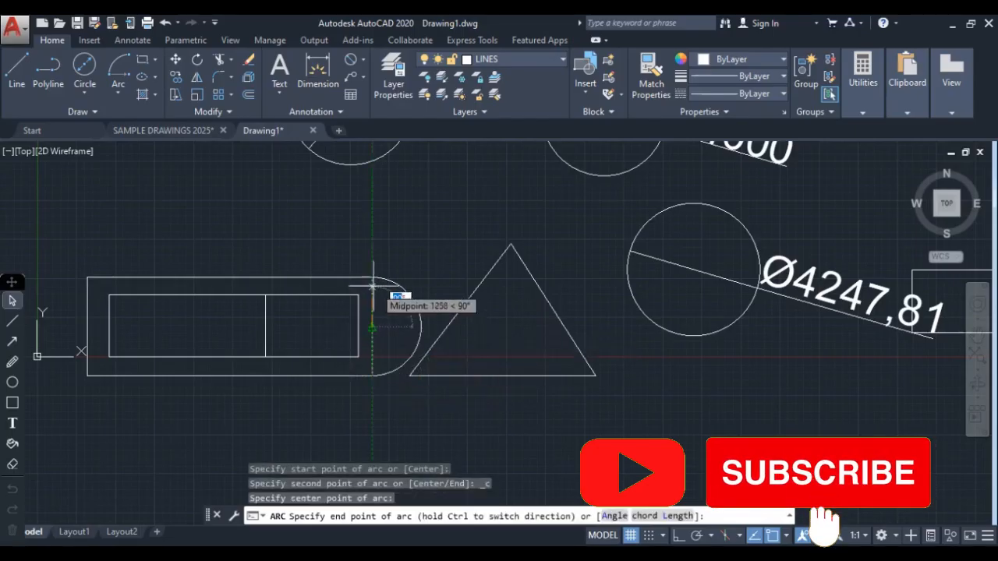
pyautogui.click(371, 277)
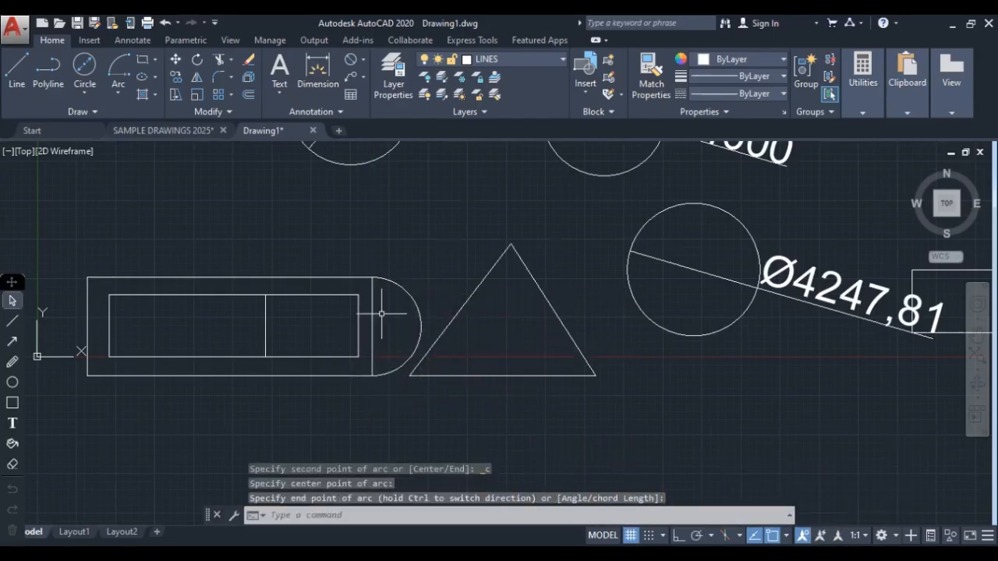
# Draw a Start, Center, End arc from the outer rectangle's lower left corner to its upper left corner, centred on that side's midpoint
pyautogui.scroll(5, 381, 313)
pyautogui.scroll(-5, 384, 285)
pyautogui.click(117, 93)
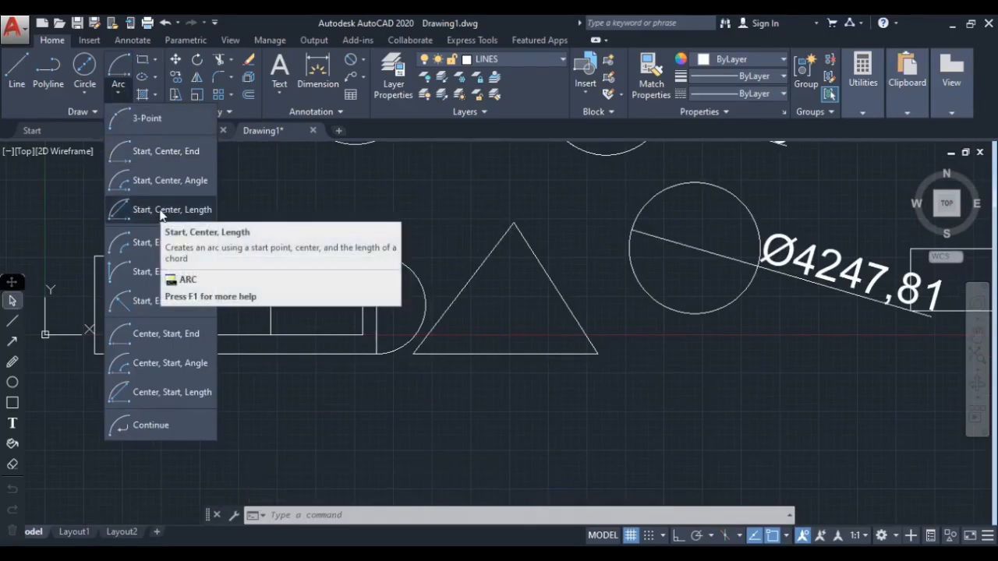
pyautogui.click(161, 157)
pyautogui.moveTo(230, 300); pyautogui.dragTo(397, 286, button='middle')
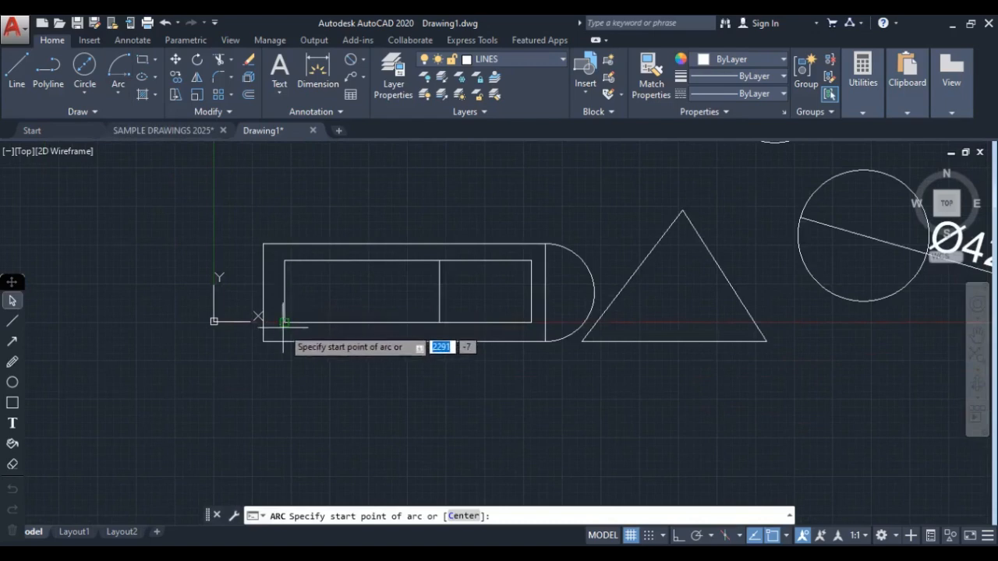
pyautogui.click(263, 341)
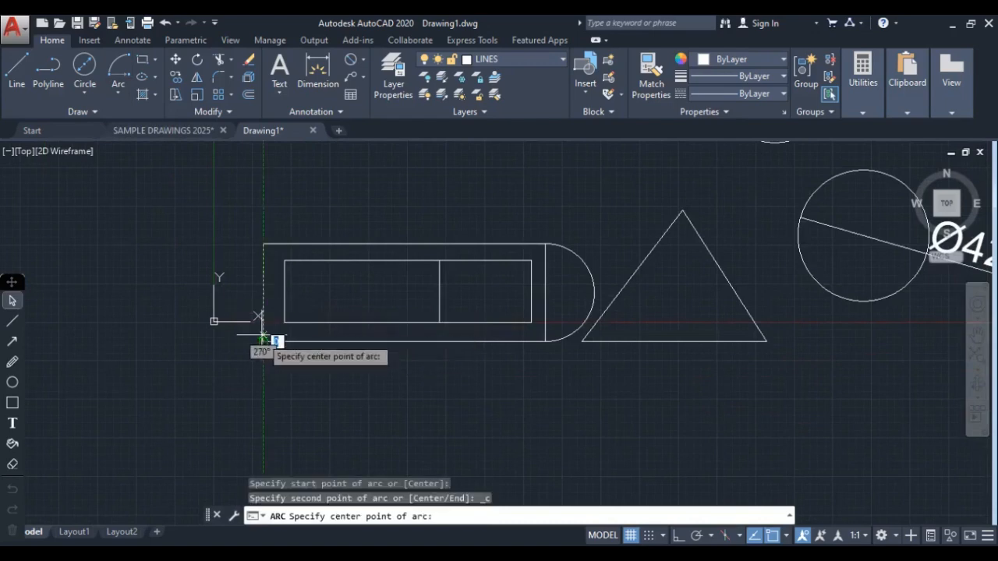
pyautogui.click(262, 293)
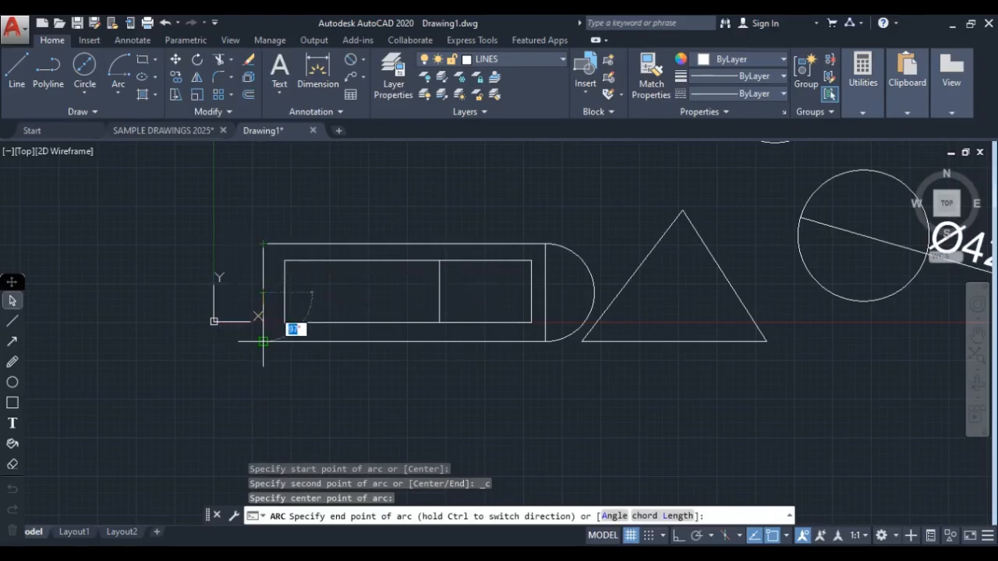
pyautogui.click(264, 244)
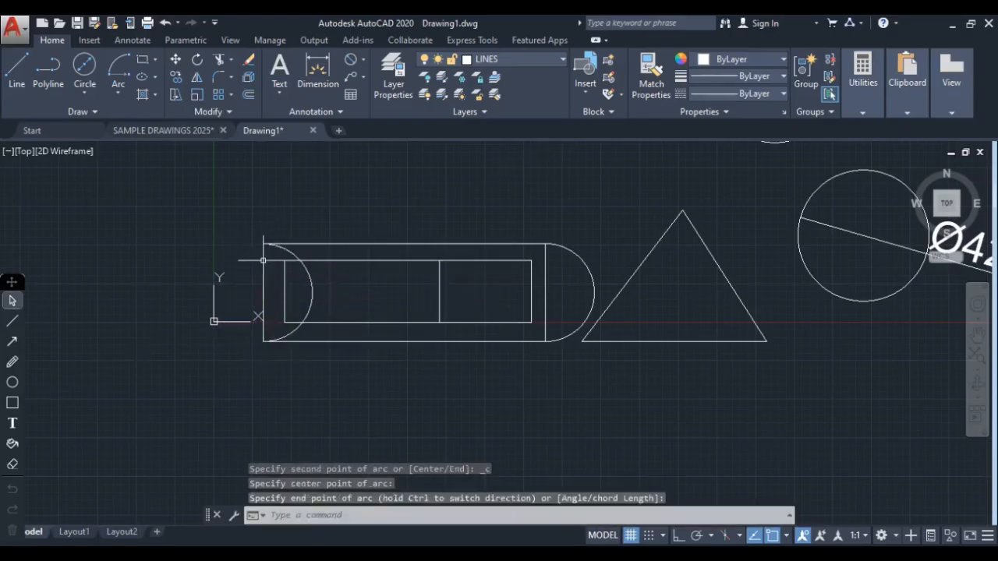
# Mirror the inward-curving arc across the outer rectangle's left side and erase the source arc
pyautogui.click(312, 288)
pyautogui.click(197, 77)
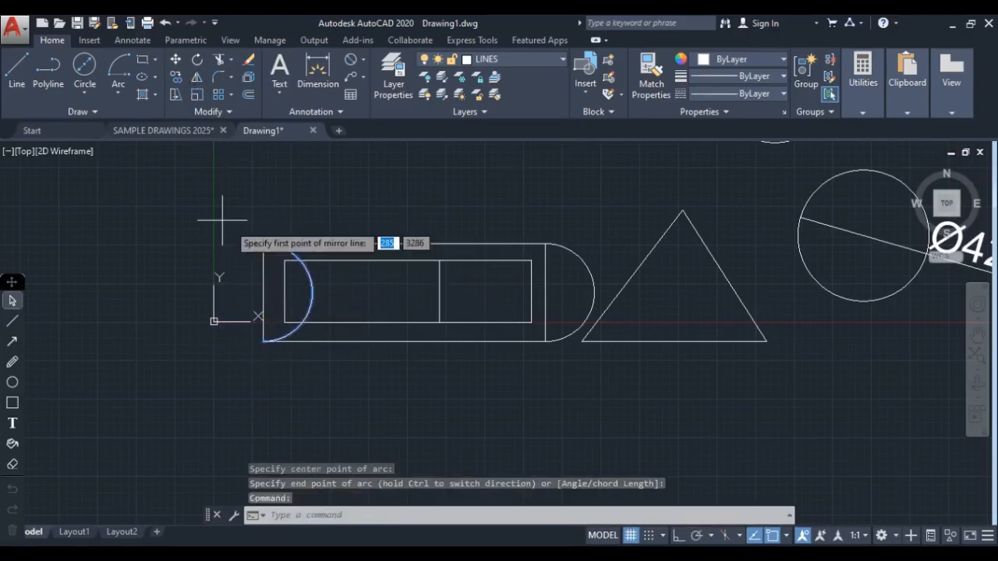
pyautogui.click(264, 244)
pyautogui.click(264, 349)
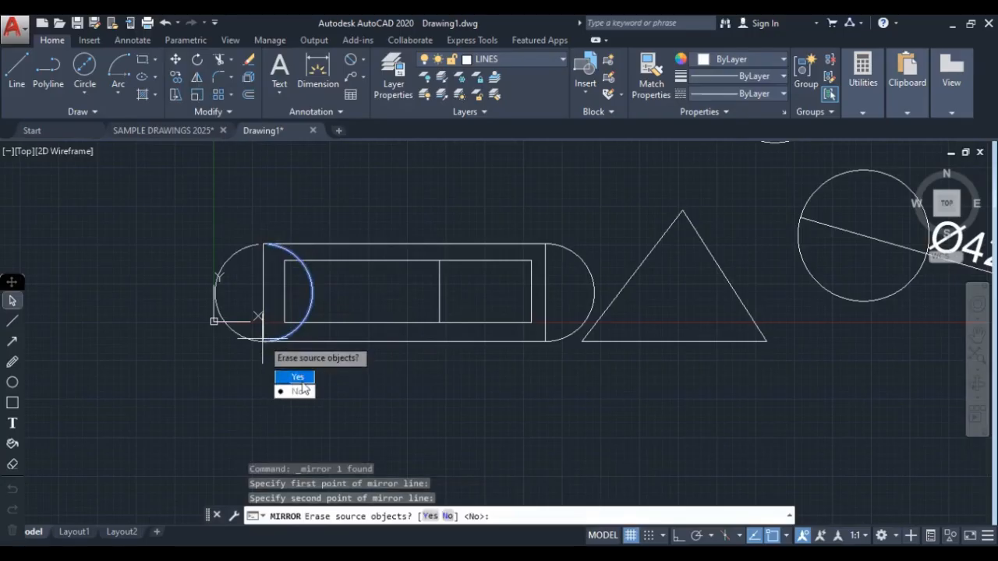
pyautogui.write('y')
pyautogui.press('Return')
pyautogui.scroll(4, 234, 262)
pyautogui.scroll(-6, 275, 266)
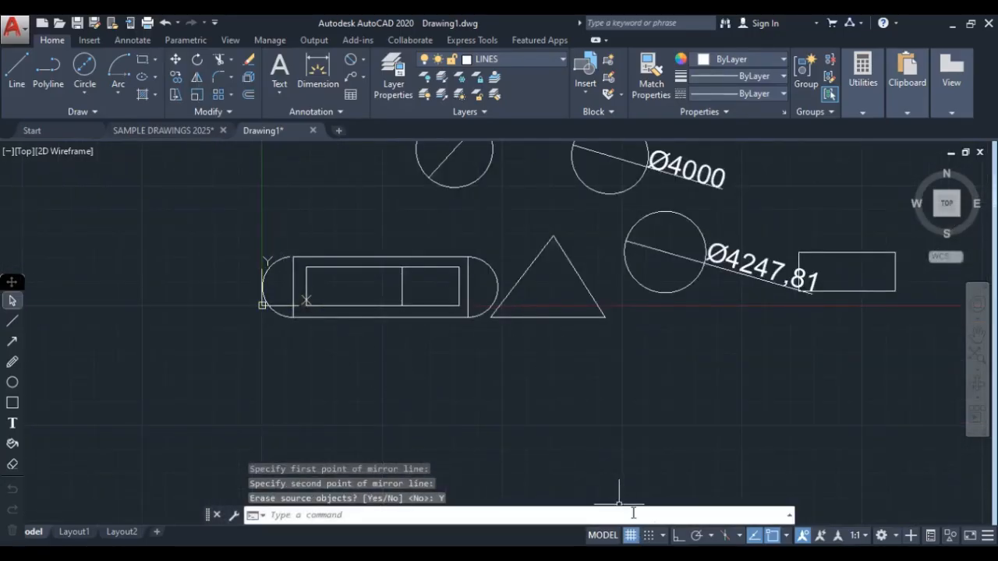
# Turn Ortho mode on and delete the mirrored arc beside the outer rectangle's left side
pyautogui.click(678, 535)
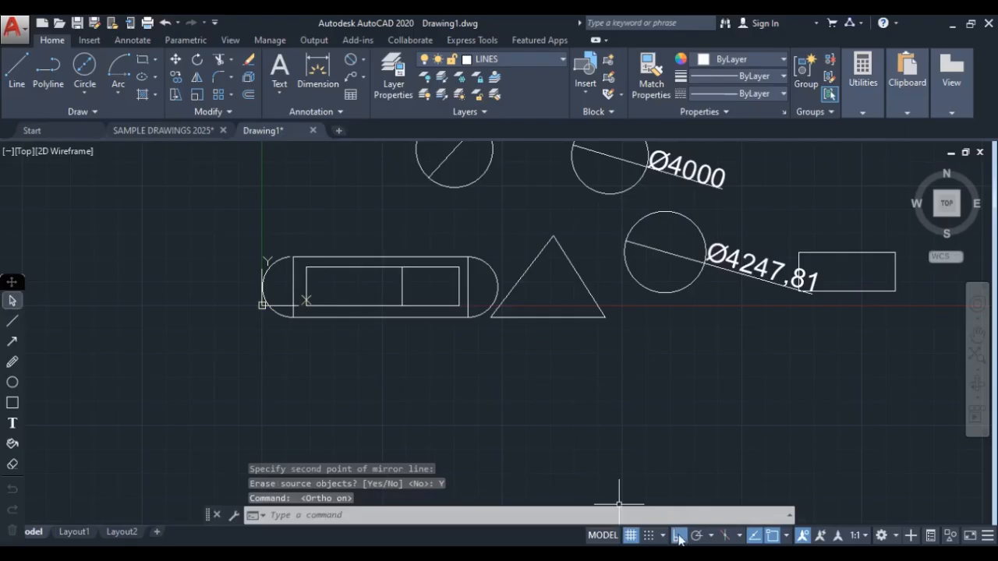
pyautogui.scroll(8, 288, 261)
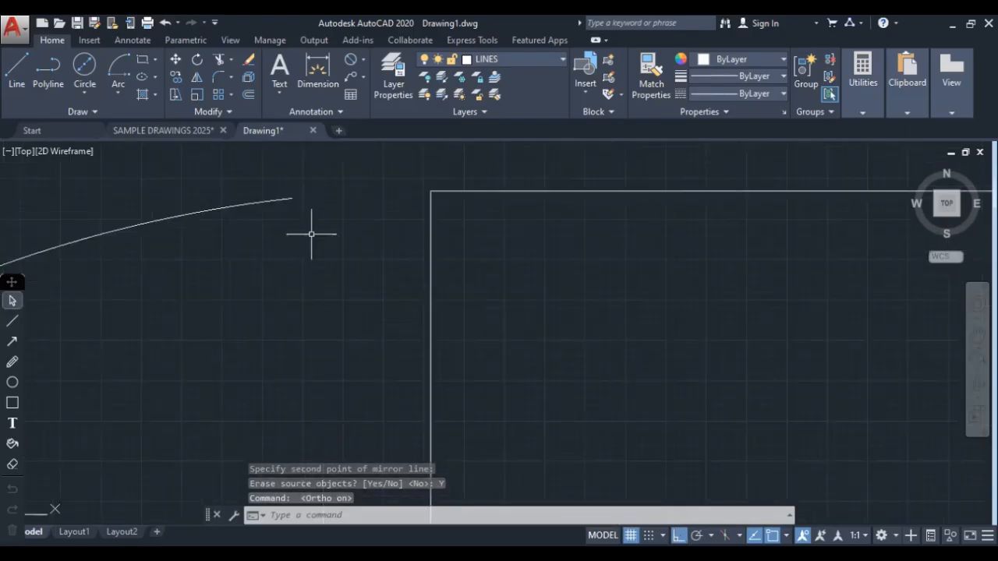
pyautogui.scroll(-1, 368, 200)
pyautogui.moveTo(307, 218); pyautogui.dragTo(267, 195)
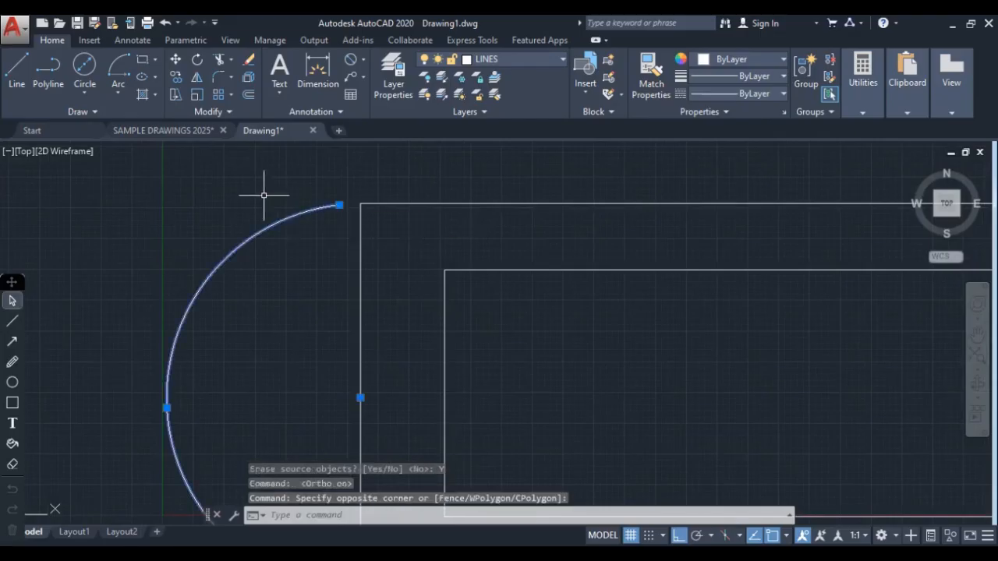
pyautogui.press('Delete')
# Draw an open, guitar-shaped fit-point spline through nine points in the empty area beyond the Y axis, with Ortho mode off
pyautogui.click(95, 111)
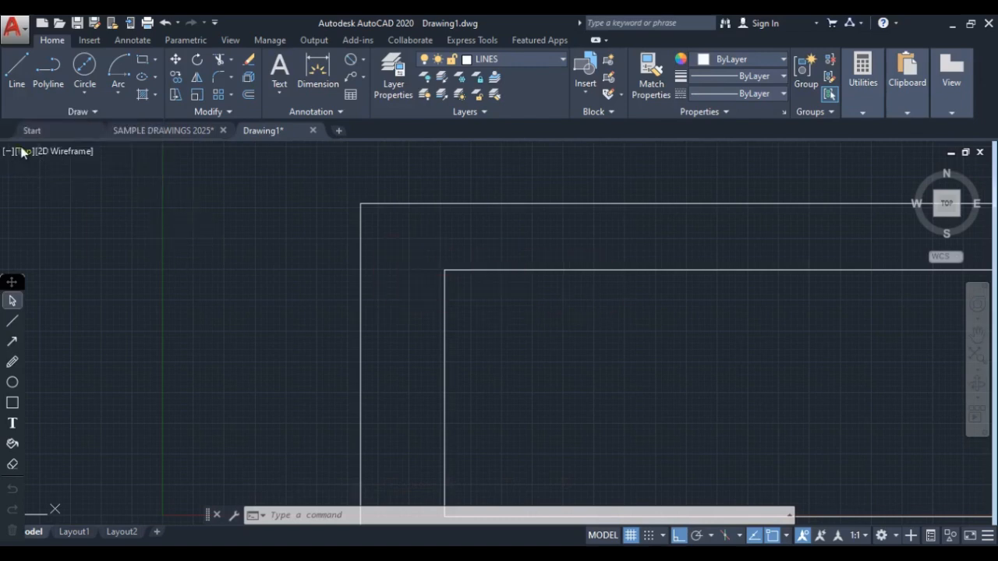
pyautogui.click(82, 114)
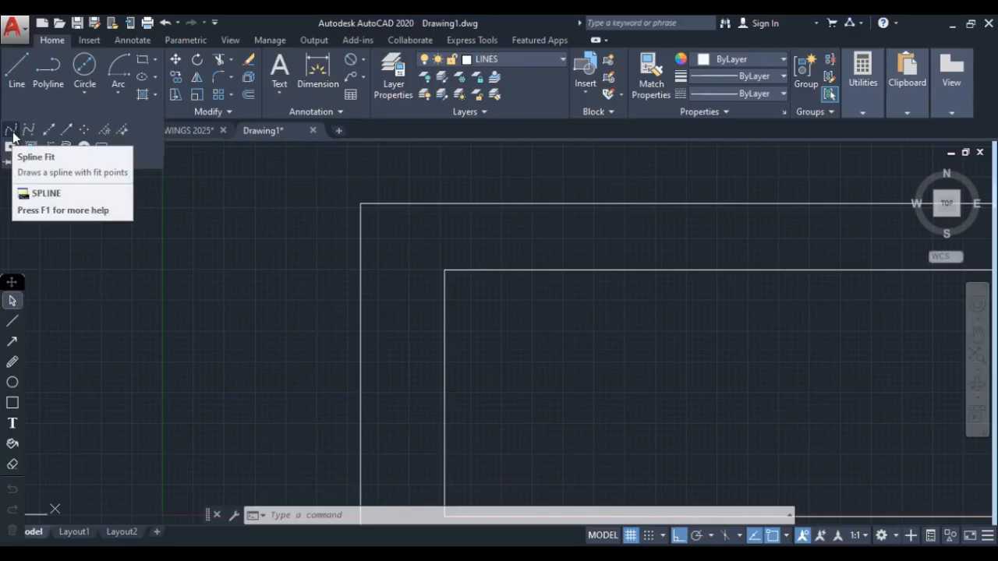
pyautogui.click(13, 138)
pyautogui.scroll(-6, 263, 288)
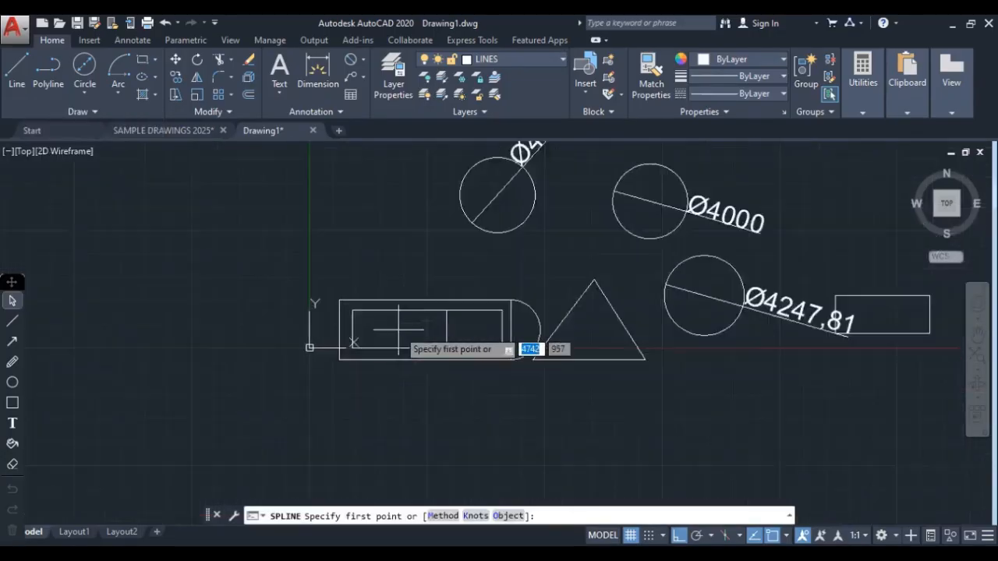
pyautogui.click(103, 299)
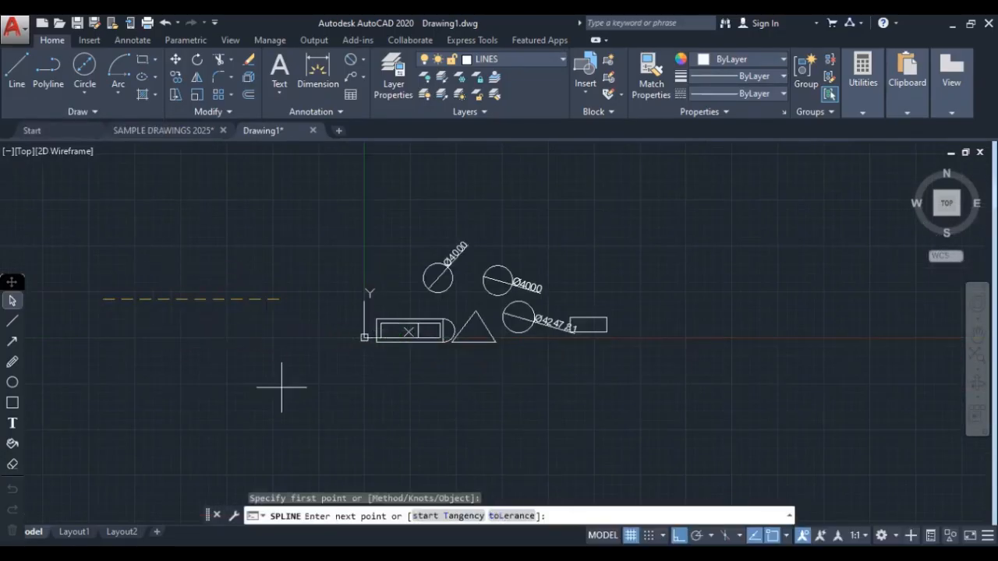
pyautogui.click(678, 538)
pyautogui.scroll(3, 156, 281)
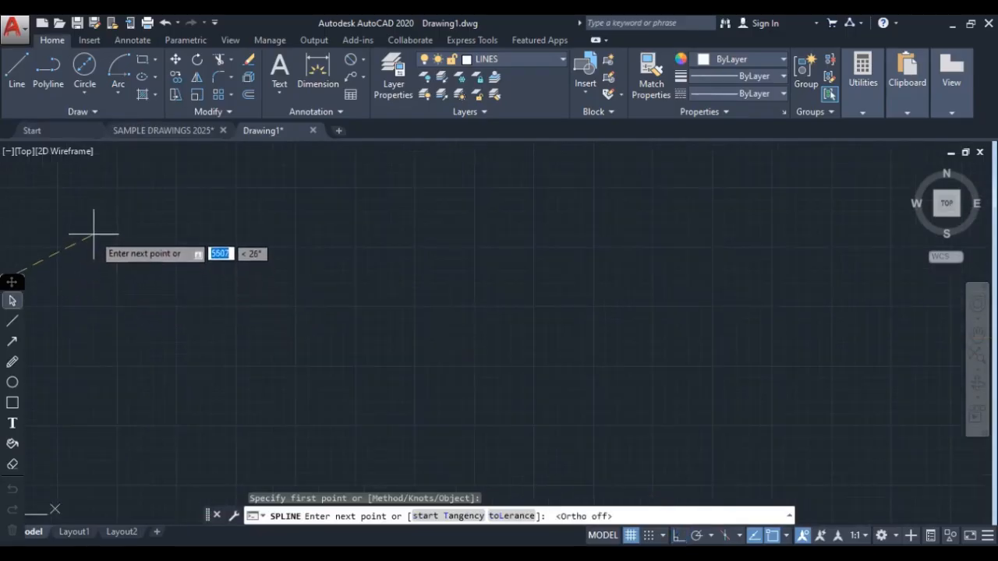
pyautogui.click(107, 261)
pyautogui.scroll(-4, 226, 312)
pyautogui.click(235, 334)
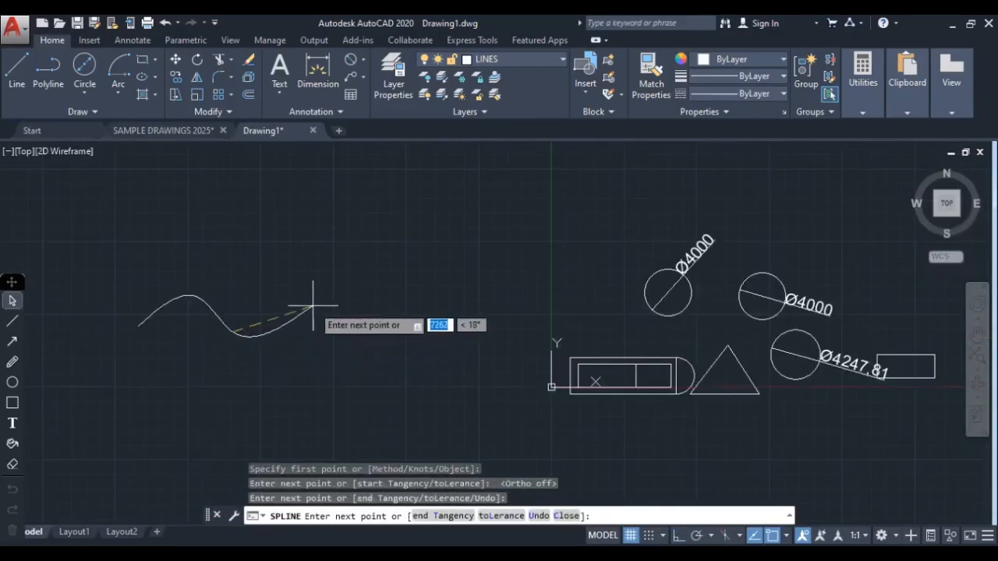
pyautogui.click(321, 302)
pyautogui.click(371, 300)
pyautogui.click(362, 429)
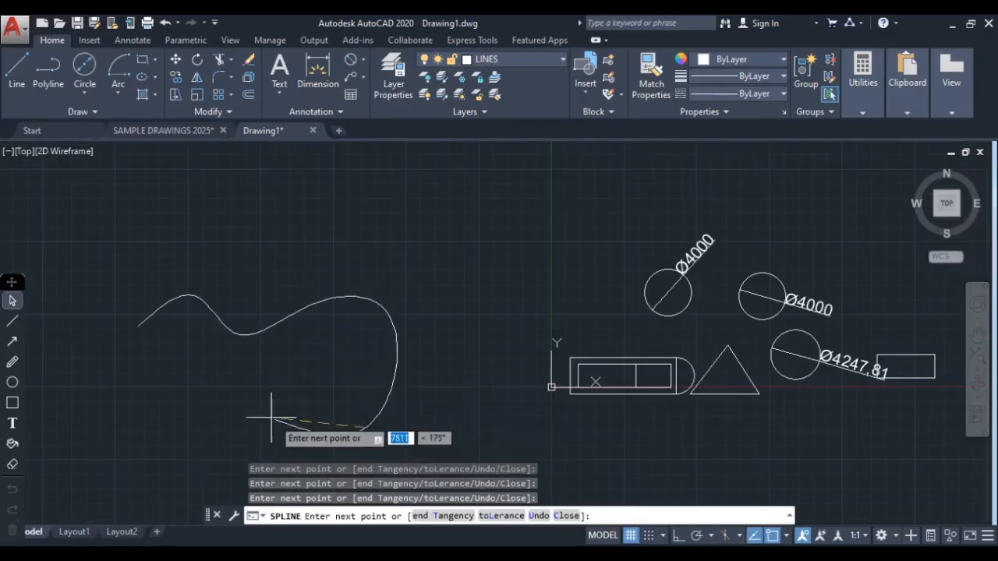
pyautogui.click(265, 404)
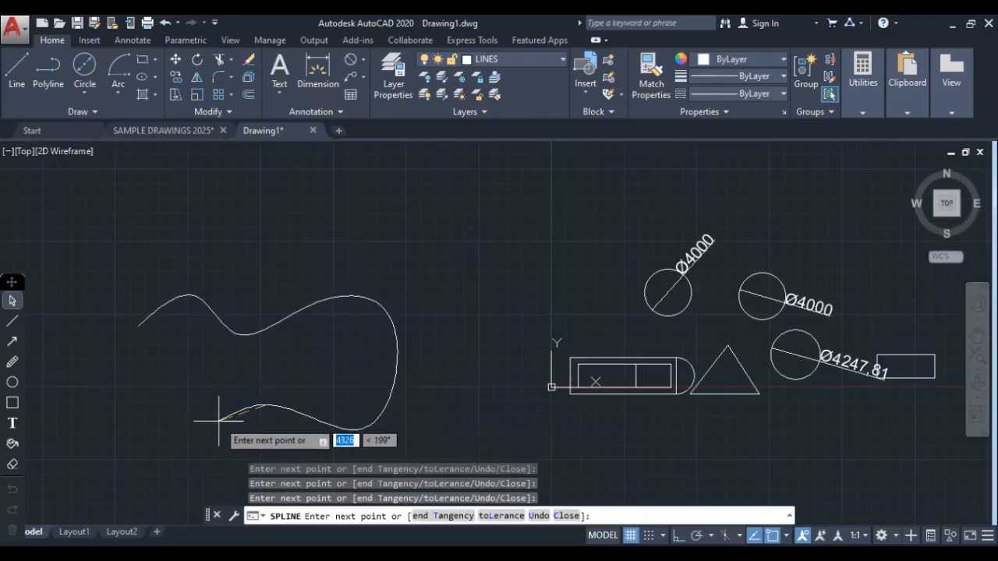
pyautogui.click(147, 424)
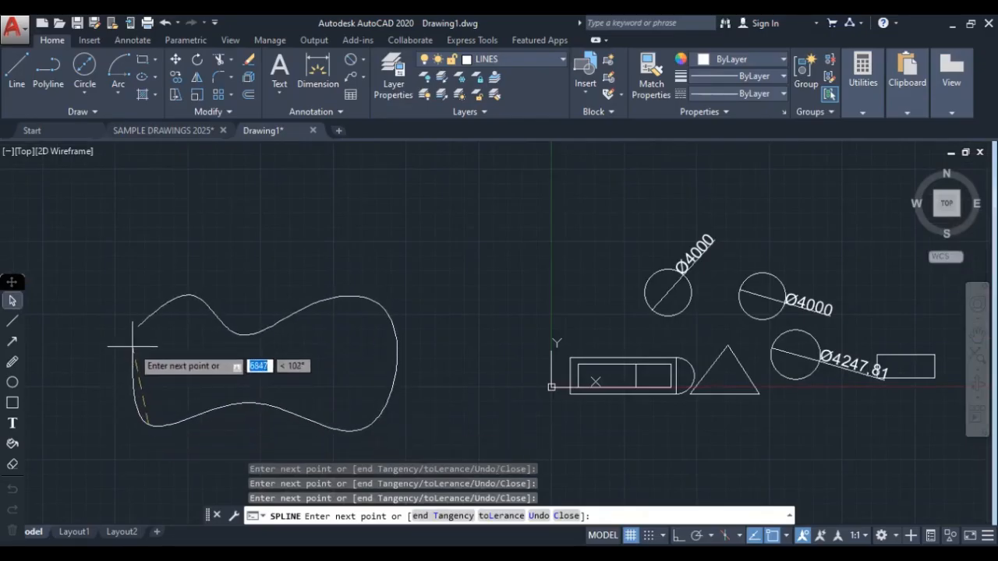
pyautogui.click(129, 369)
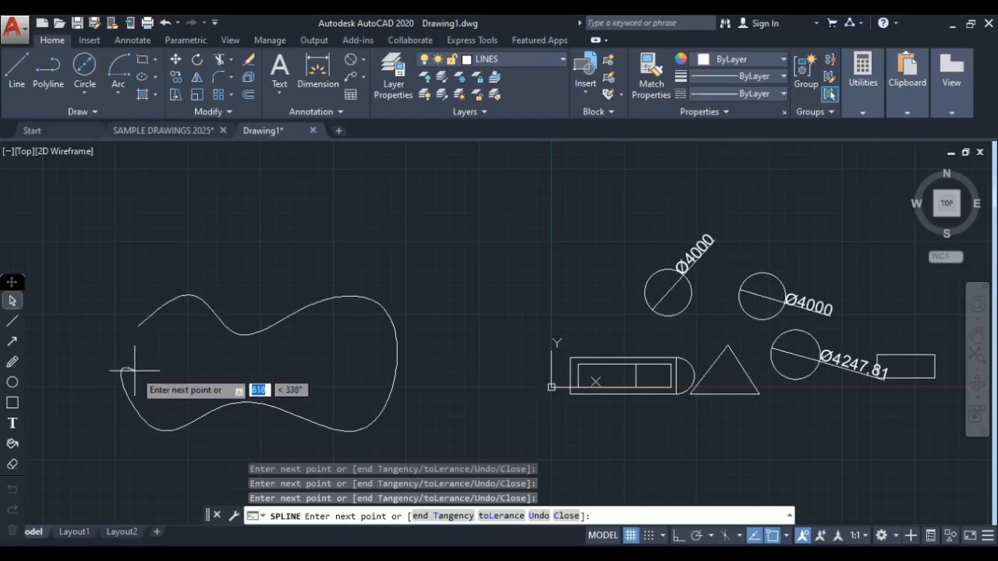
pyautogui.rightClick(134, 371)
pyautogui.click(172, 147)
pyautogui.moveTo(257, 373); pyautogui.dragTo(405, 376, button='middle')
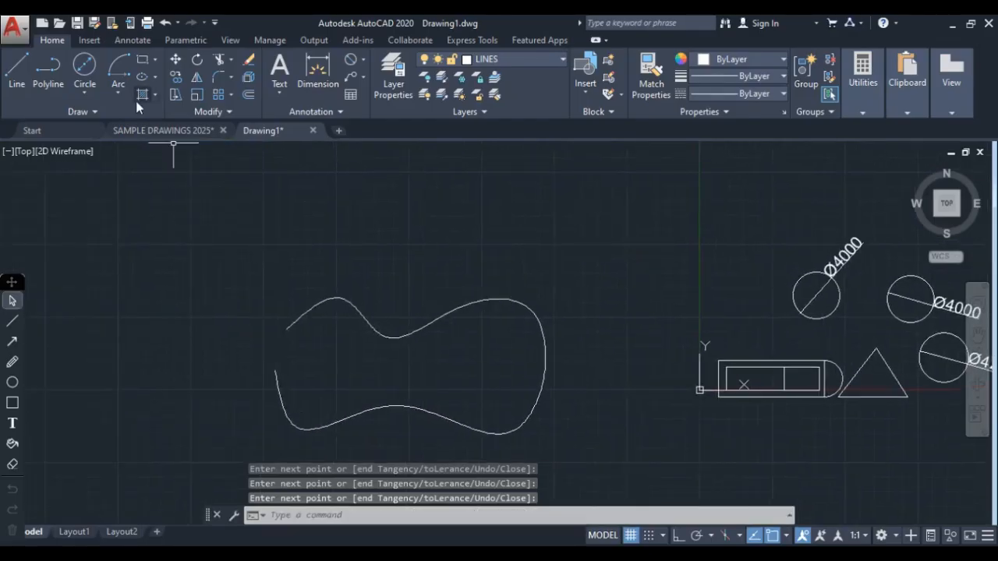
pyautogui.click(141, 61)
pyautogui.click(141, 59)
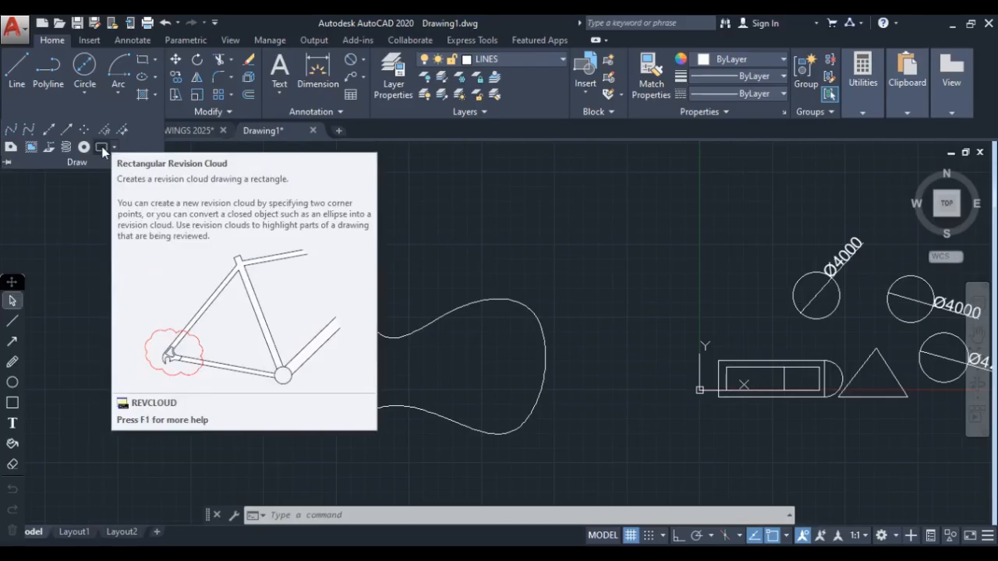
pyautogui.click(102, 148)
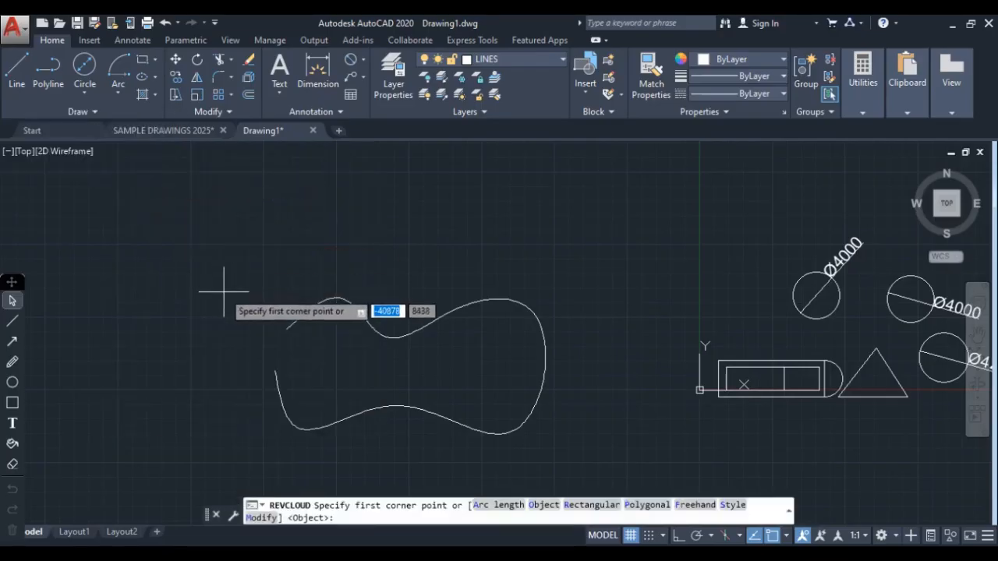
pyautogui.press('Escape')
# Switch to the Foundation Fallure drawing and examine the revision clouds around the laundry and wash room walls
pyautogui.moveTo(526, 320); pyautogui.dragTo(216, 279, button='middle')
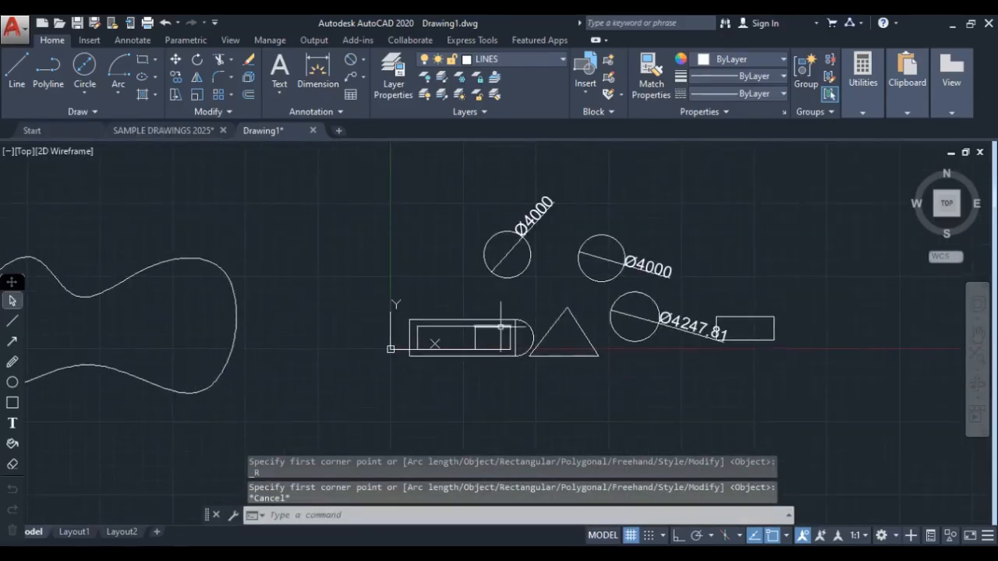
pyautogui.moveTo(703, 344); pyautogui.dragTo(586, 331, button='middle')
pyautogui.scroll(3, 391, 335)
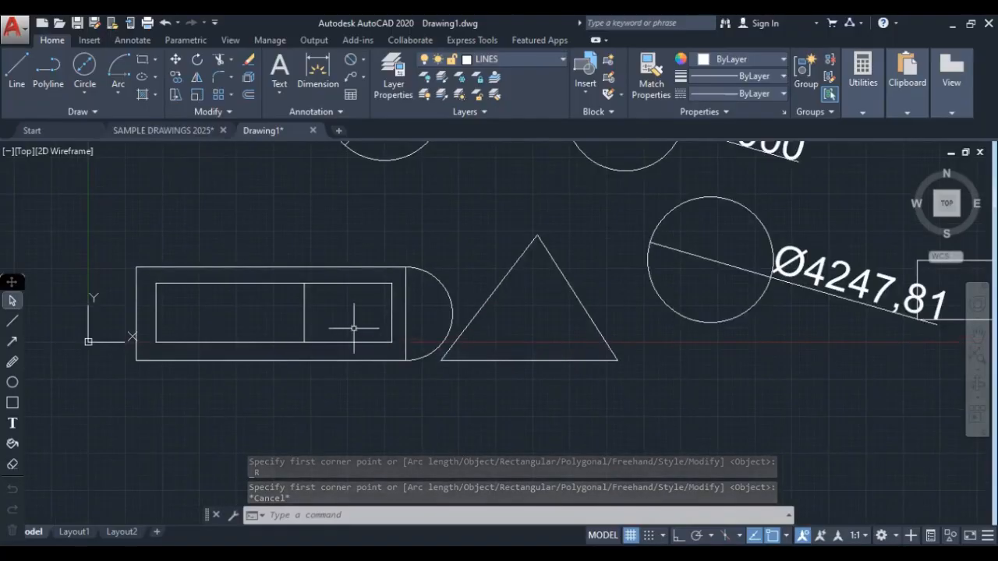
pyautogui.click(212, 131)
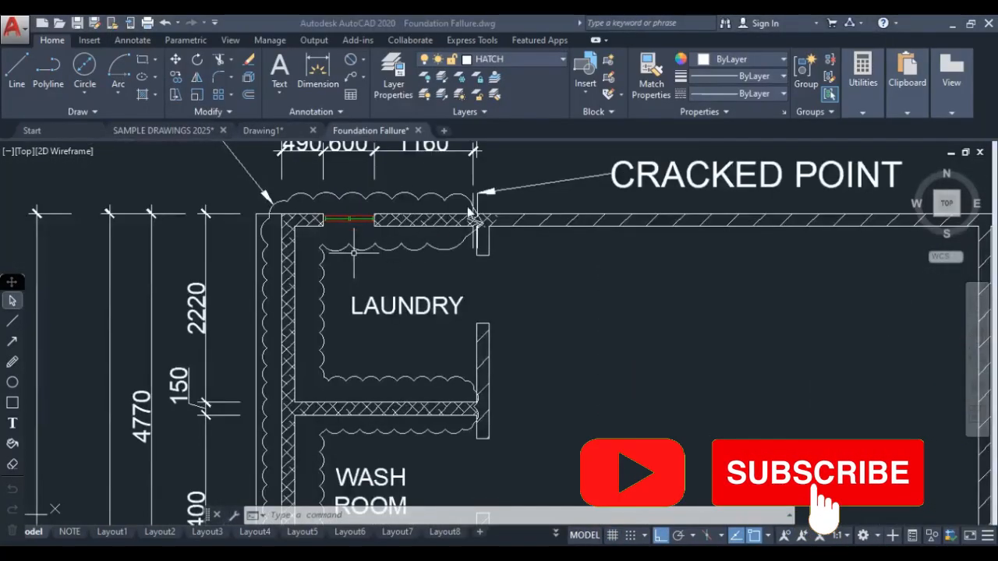
pyautogui.scroll(-5, 353, 252)
pyautogui.scroll(3, 315, 269)
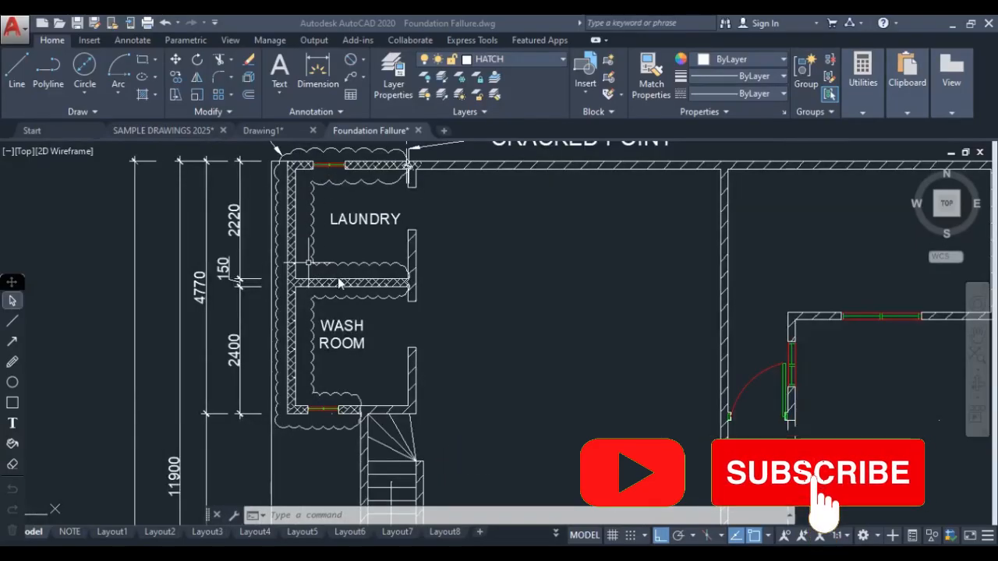
pyautogui.scroll(-2, 339, 283)
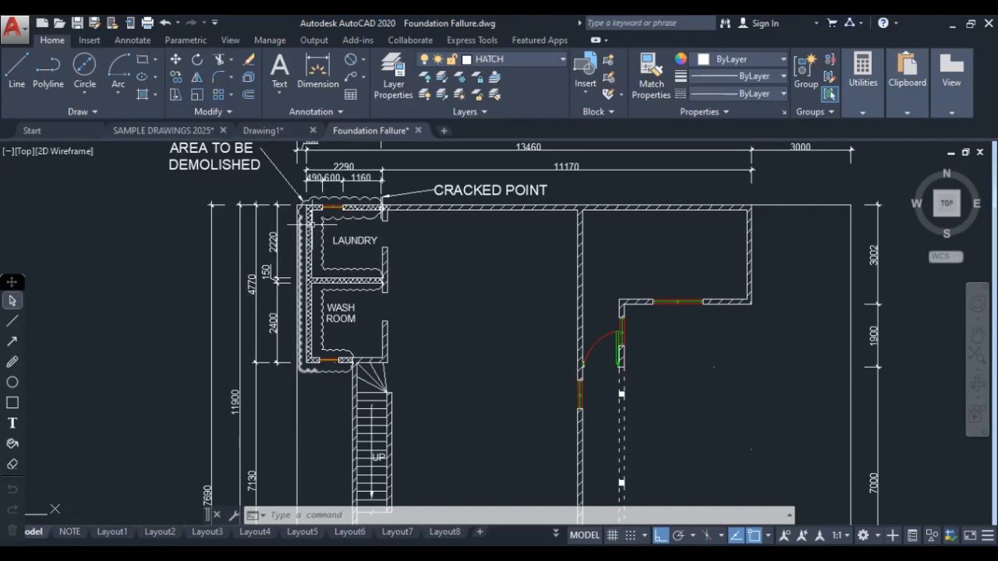
pyautogui.moveTo(473, 254); pyautogui.dragTo(415, 262, button='middle')
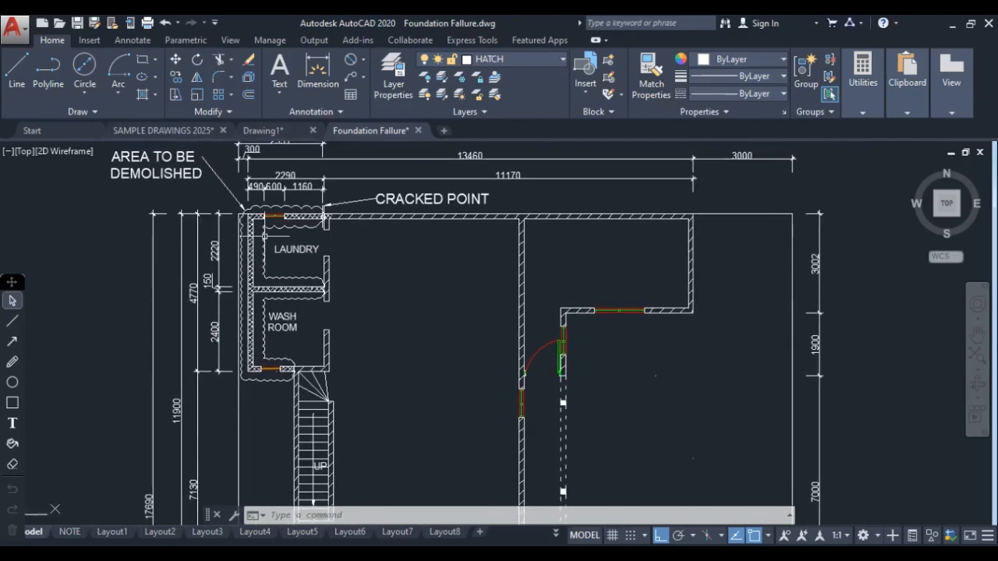
# Start a freehand revision cloud and set its minimum and maximum arc lengths to 20
pyautogui.click(100, 116)
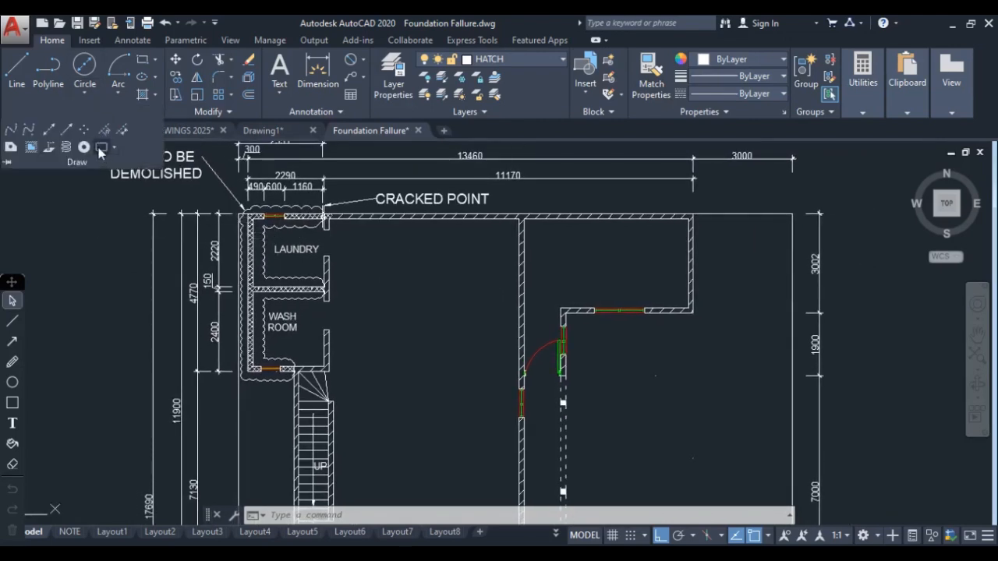
pyautogui.click(102, 148)
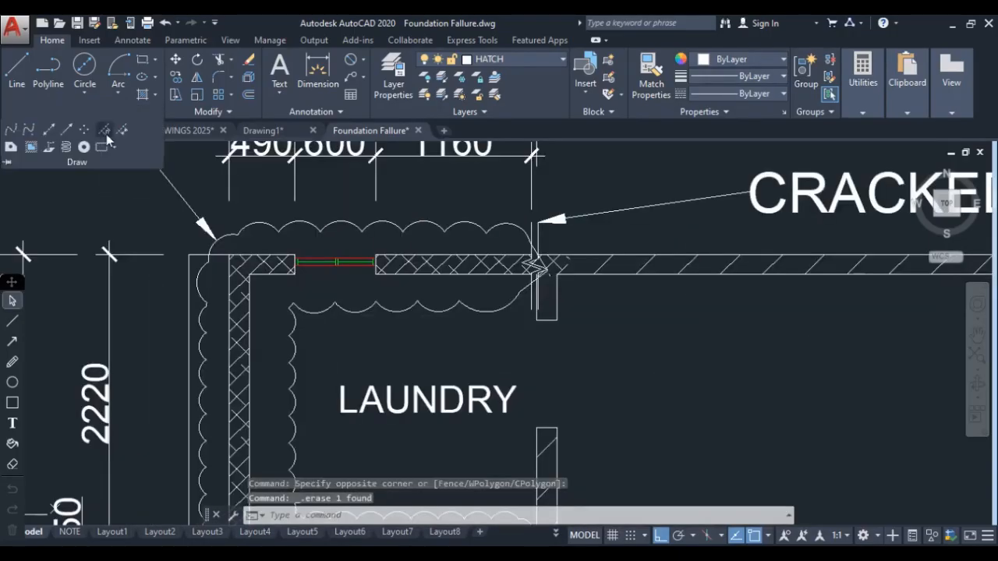
pyautogui.click(113, 147)
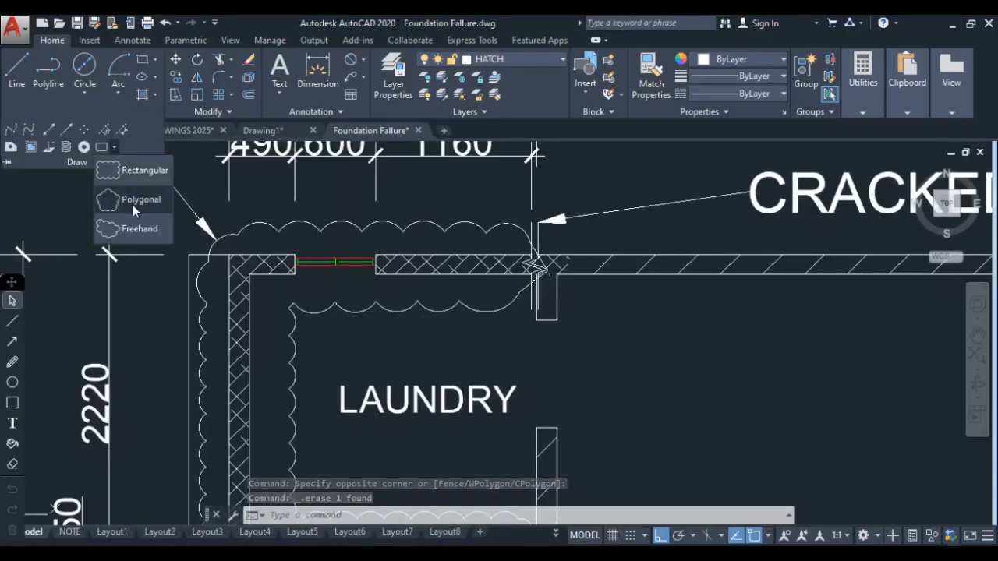
pyautogui.click(130, 229)
pyautogui.scroll(-6, 353, 303)
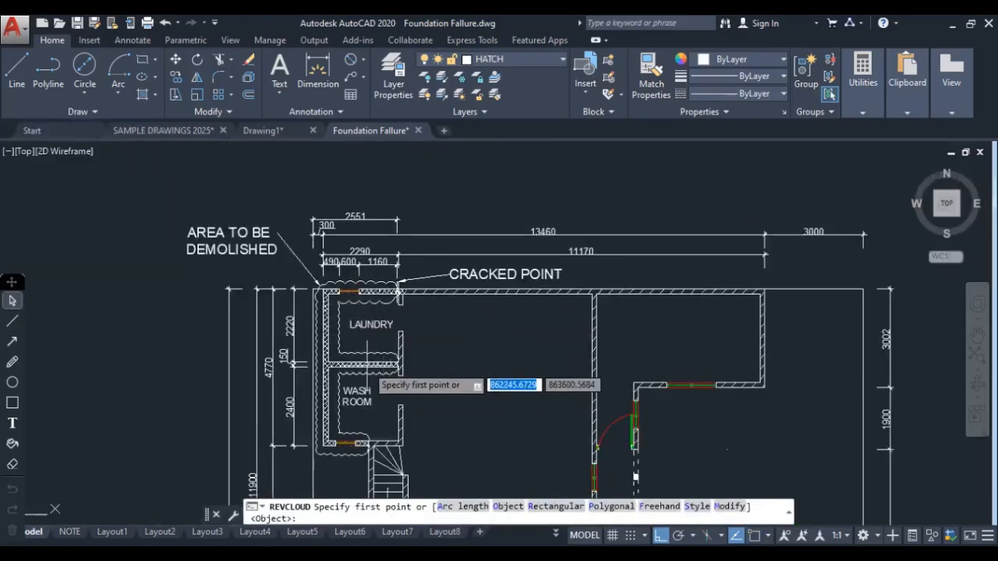
pyautogui.scroll(5, 363, 363)
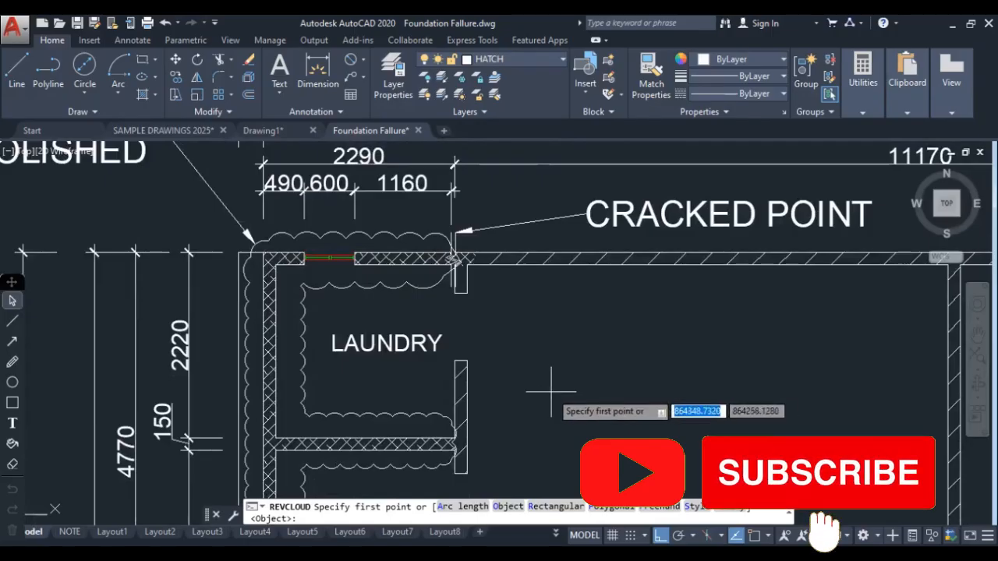
pyautogui.write('A')
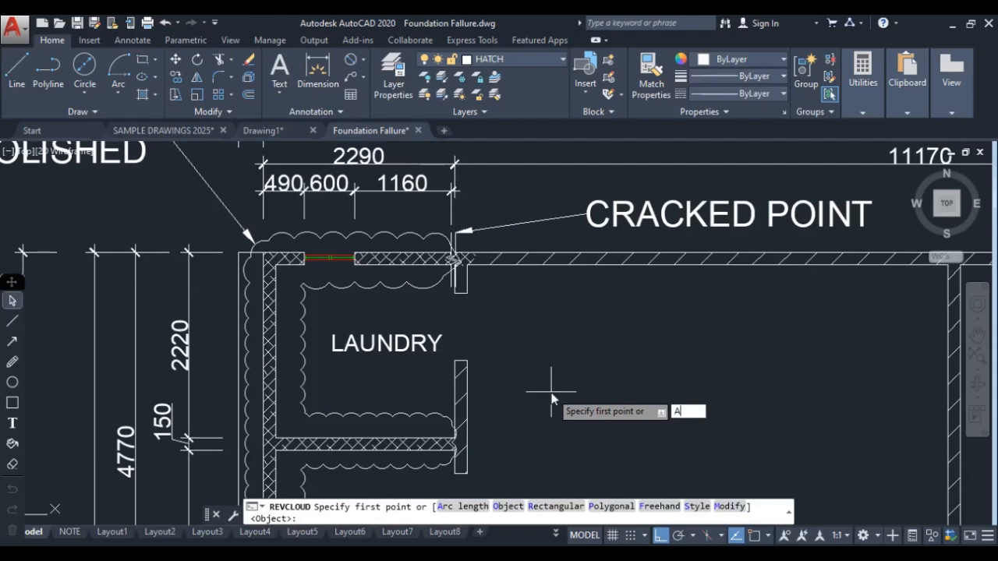
pyautogui.press('Return')
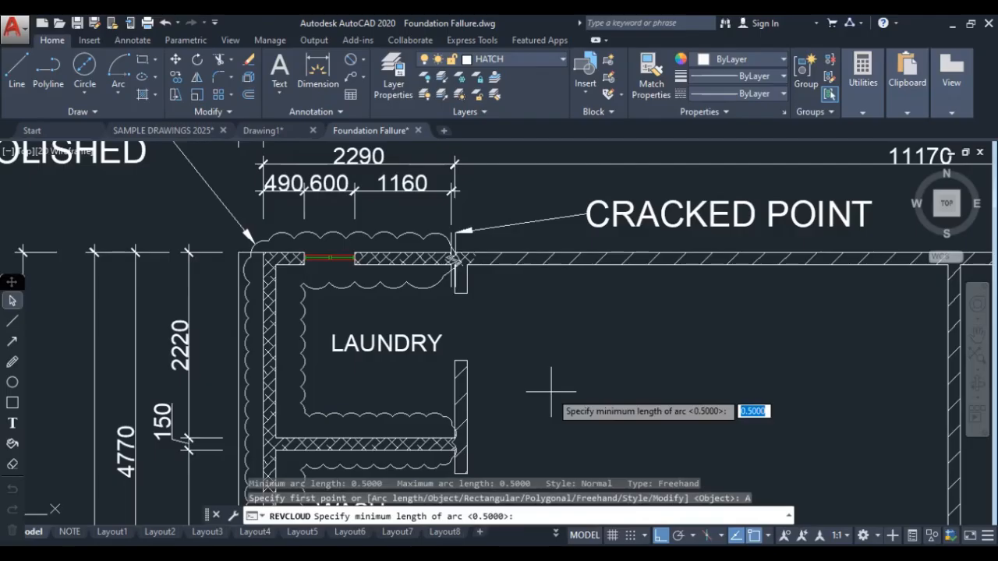
pyautogui.press('Return')
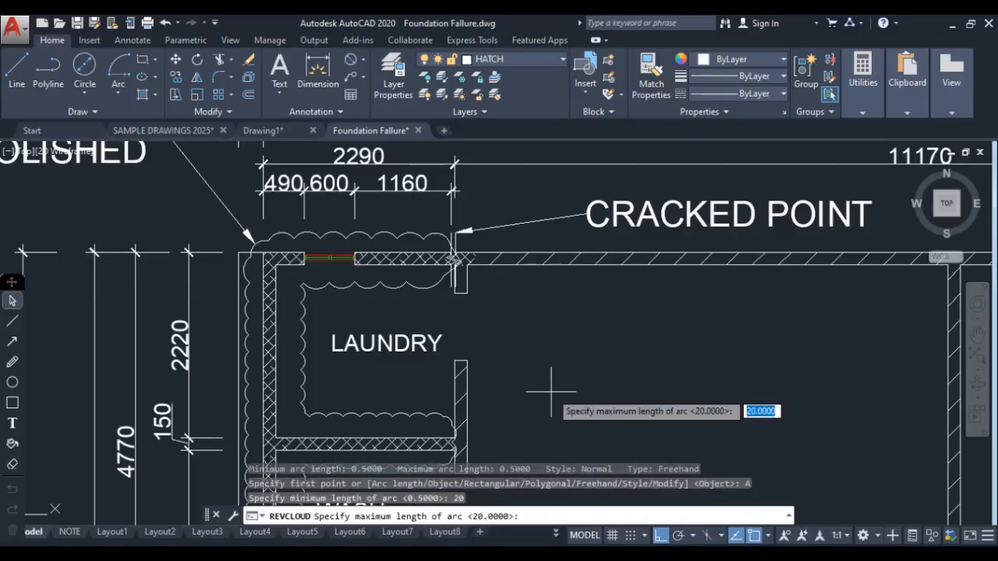
pyautogui.press('Return')
# Draw a freehand revision cloud around the laundry's outer walls and the wash room's upper wall, and reverse the arc direction
pyautogui.click(226, 227)
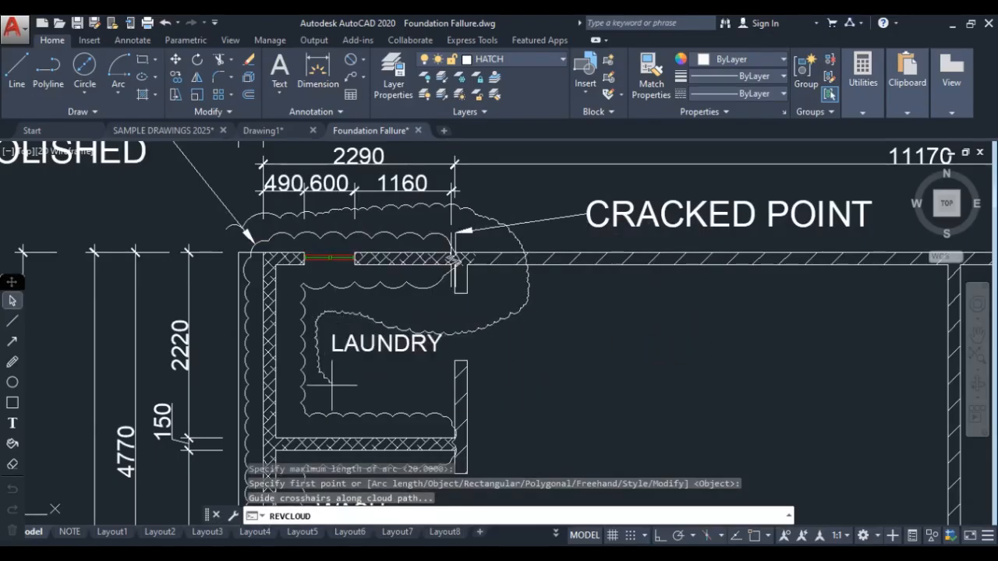
pyautogui.scroll(-2, 468, 397)
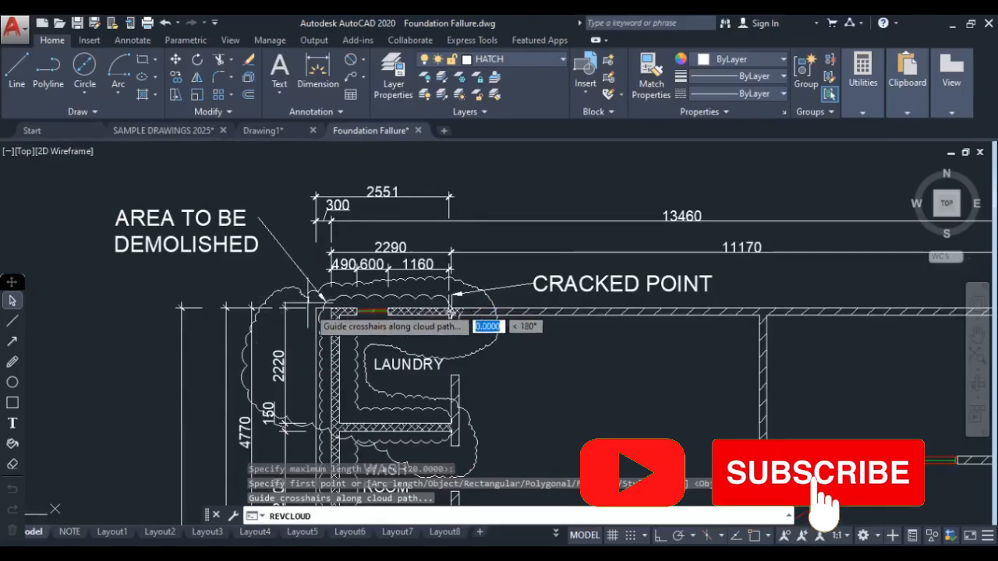
pyautogui.write('Y')
pyautogui.press('Return')
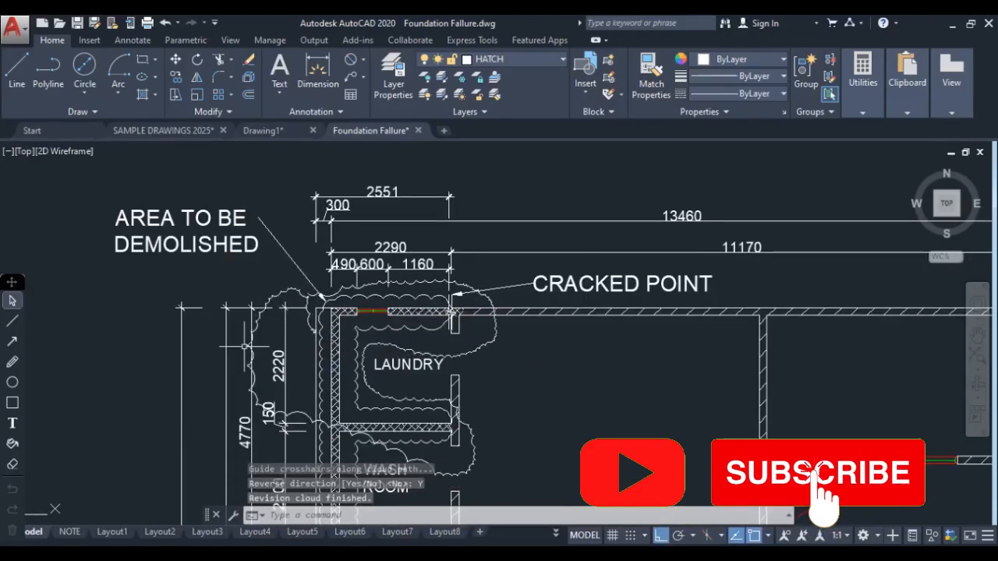
# Delete the freehand revision cloud around the laundry and wash room walls
pyautogui.scroll(5, 506, 353)
pyautogui.click(475, 321)
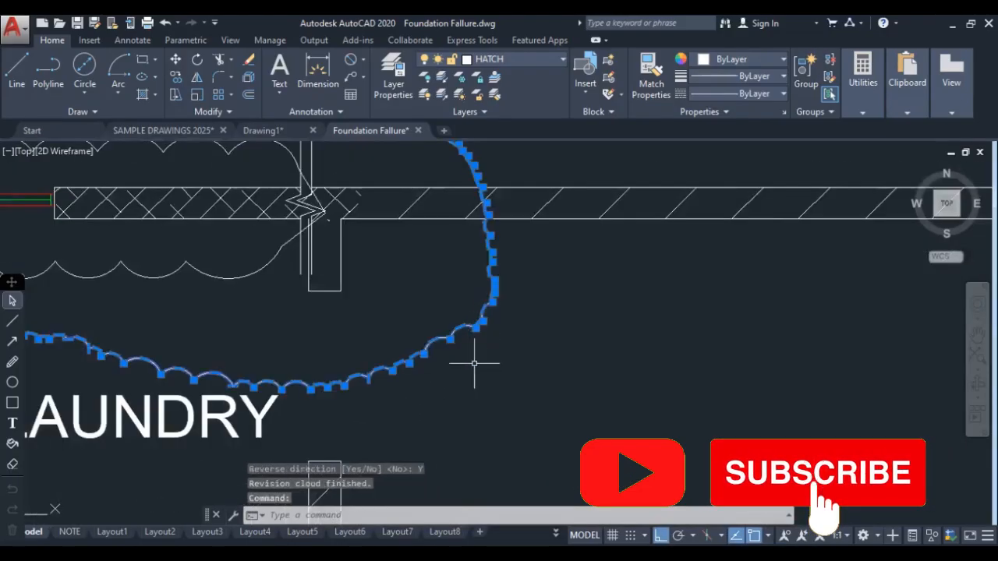
pyautogui.scroll(-5, 467, 359)
pyautogui.press('Delete')
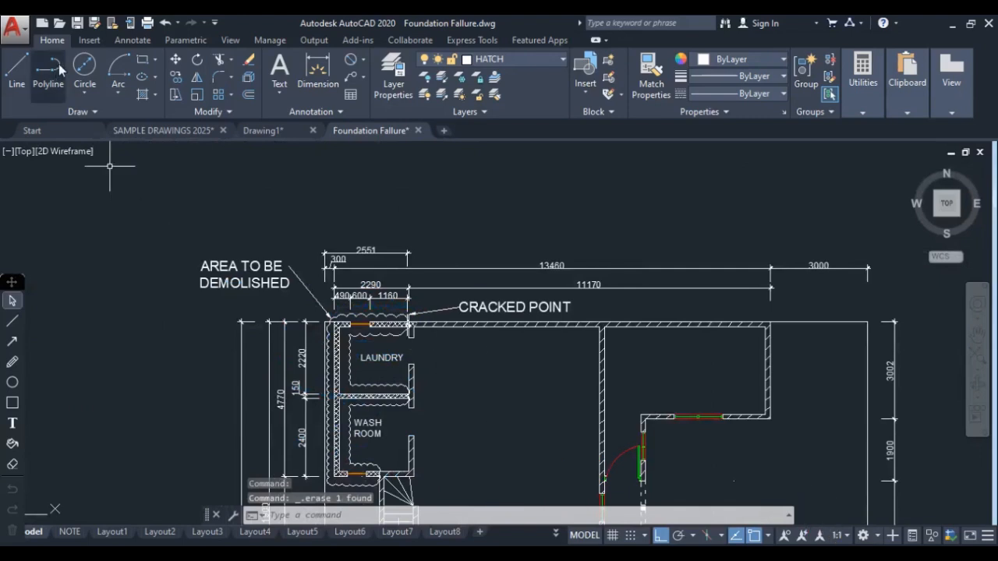
pyautogui.click(95, 112)
pyautogui.click(113, 147)
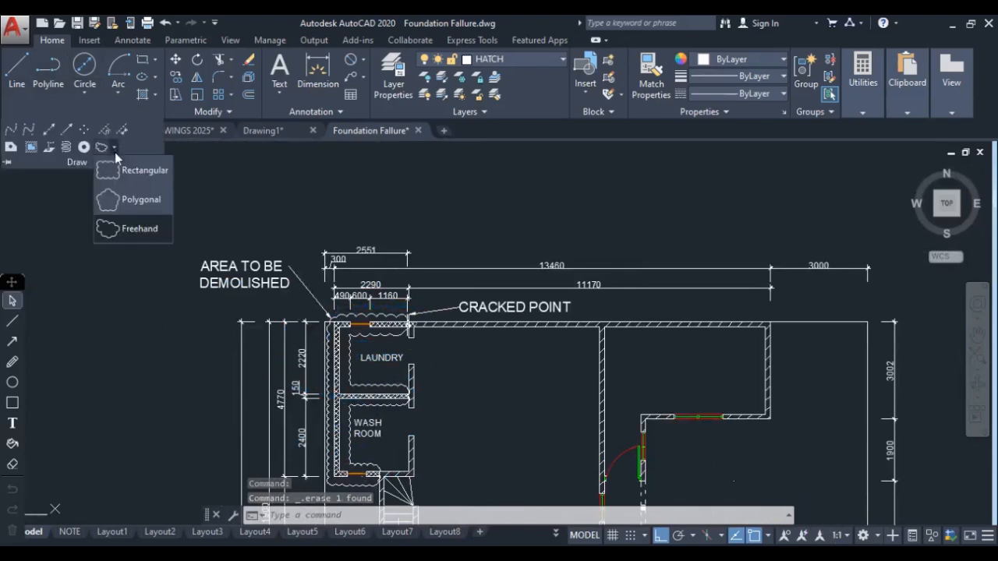
pyautogui.click(134, 171)
pyautogui.click(355, 234)
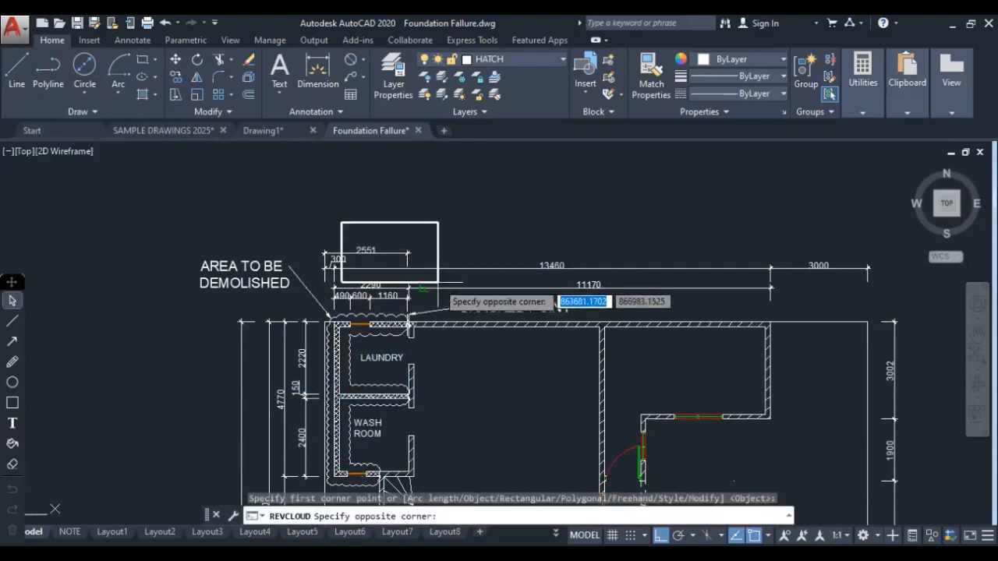
pyautogui.press('Escape')
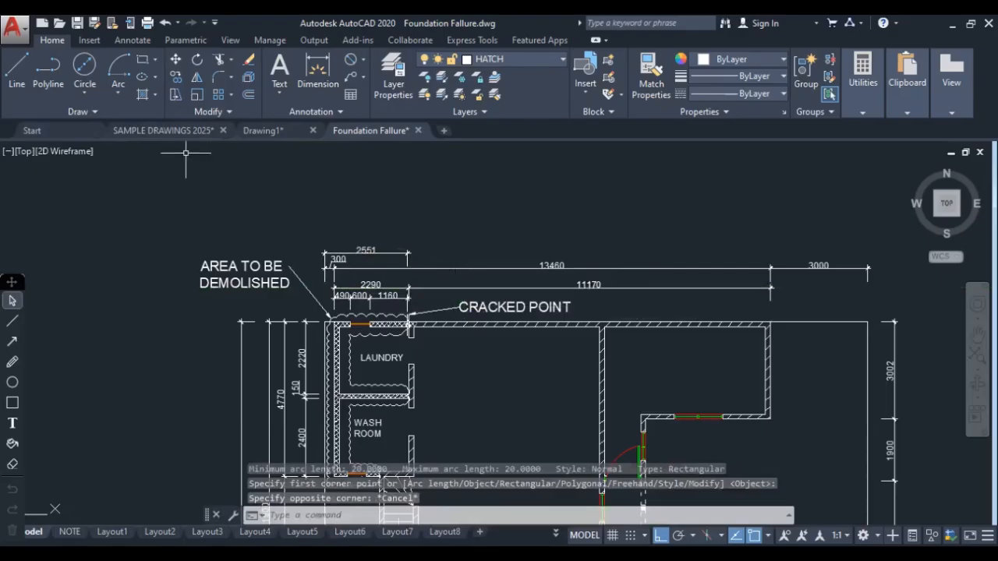
# Draw a rectangular revision cloud with minimum and maximum arc lengths of 20 in the room beside the laundry
pyautogui.click(94, 112)
pyautogui.click(103, 150)
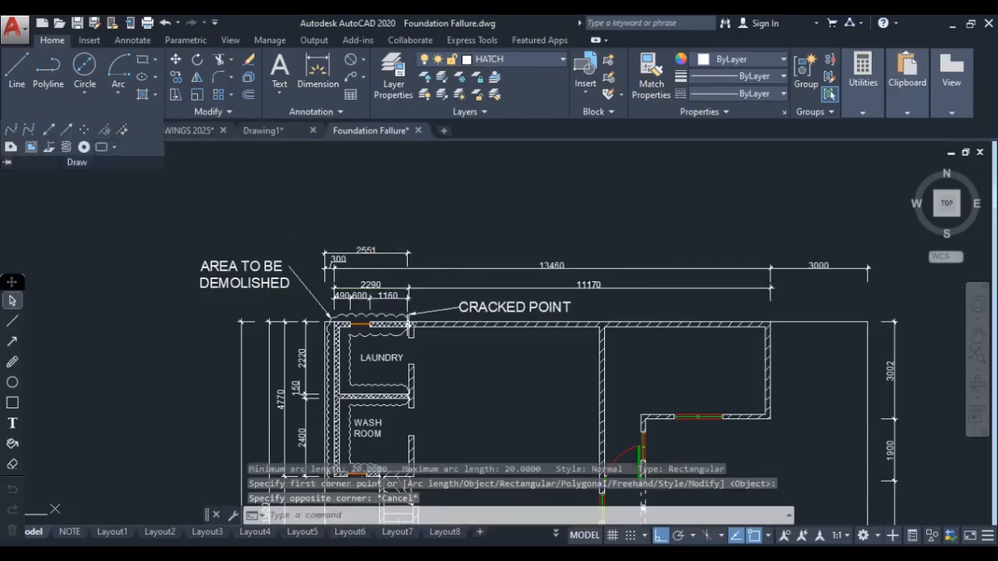
pyautogui.write('A')
pyautogui.press('Return')
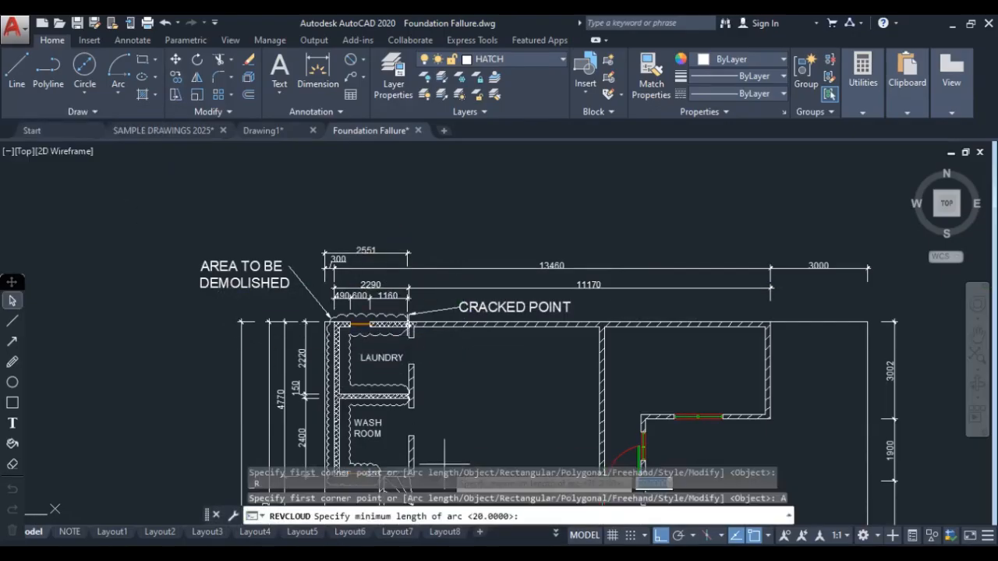
pyautogui.scroll(5, 340, 324)
pyautogui.scroll(-4, 312, 301)
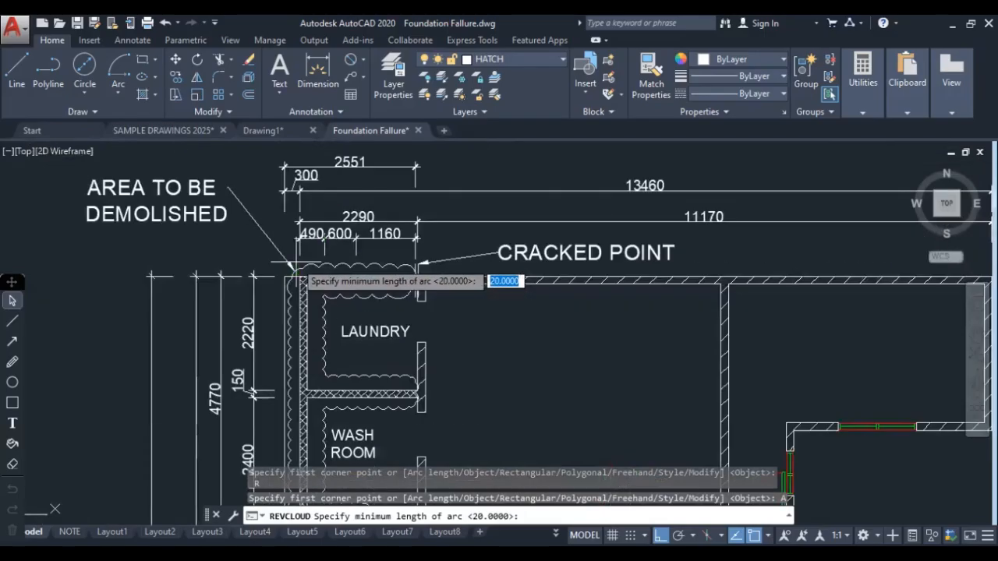
pyautogui.press('Return')
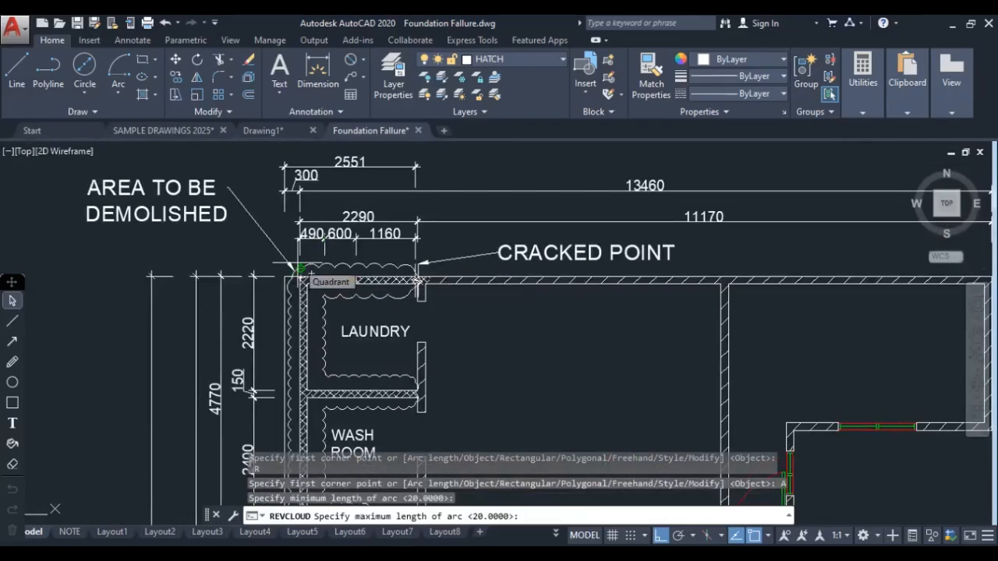
pyautogui.press('Return')
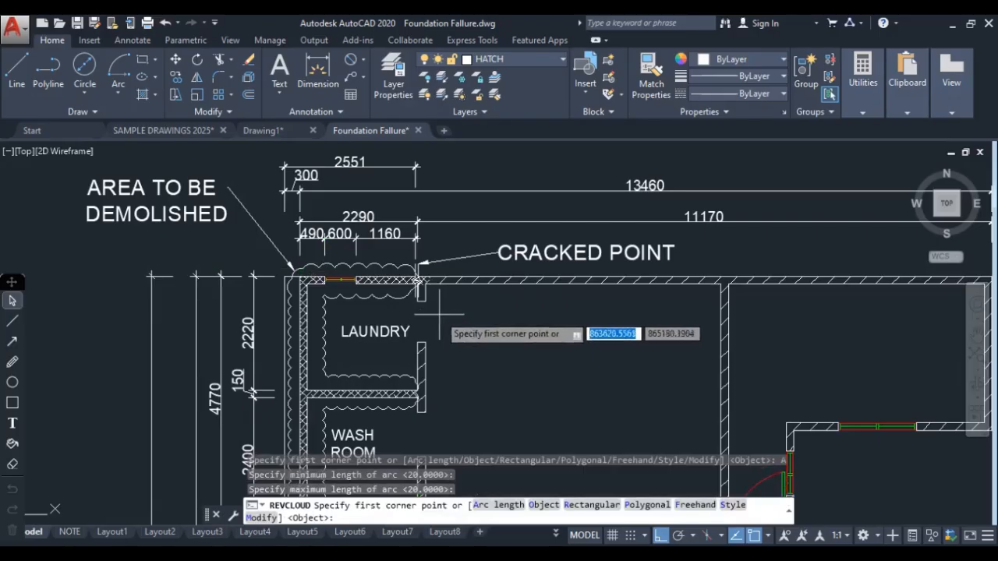
pyautogui.click(438, 314)
pyautogui.click(675, 390)
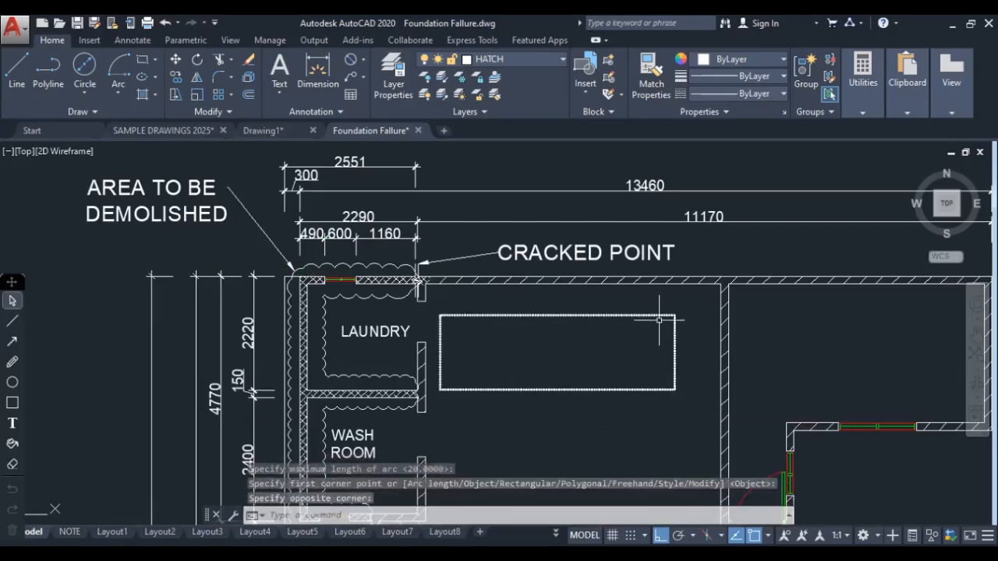
pyautogui.scroll(8, 658, 320)
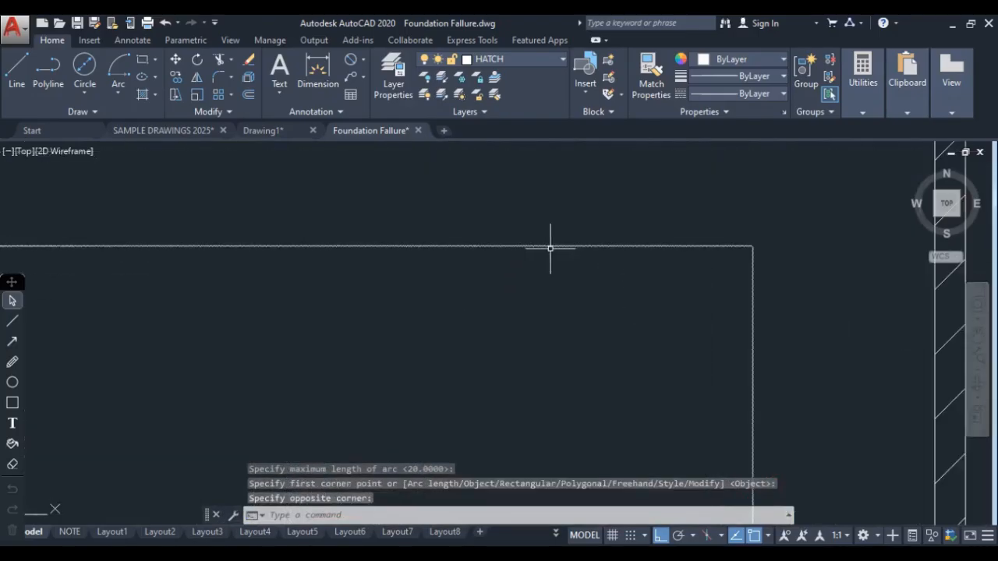
pyautogui.scroll(9, 550, 248)
pyautogui.scroll(-13, 529, 252)
pyautogui.moveTo(446, 322); pyautogui.dragTo(429, 322, button='middle')
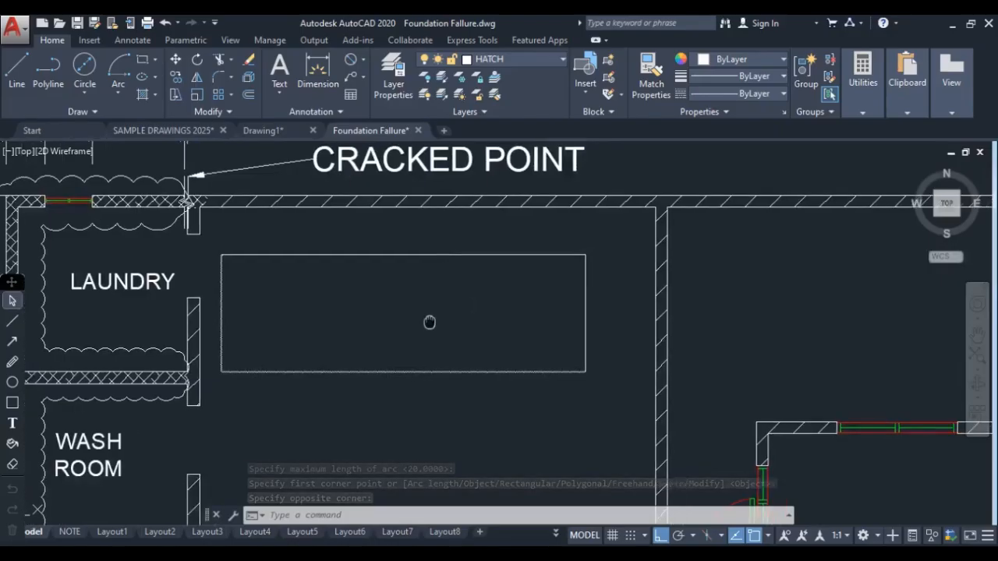
# Draw a rectangular revision cloud around the staircase with minimum and maximum arc lengths of 50
pyautogui.scroll(-10, 429, 322)
pyautogui.scroll(10, 406, 357)
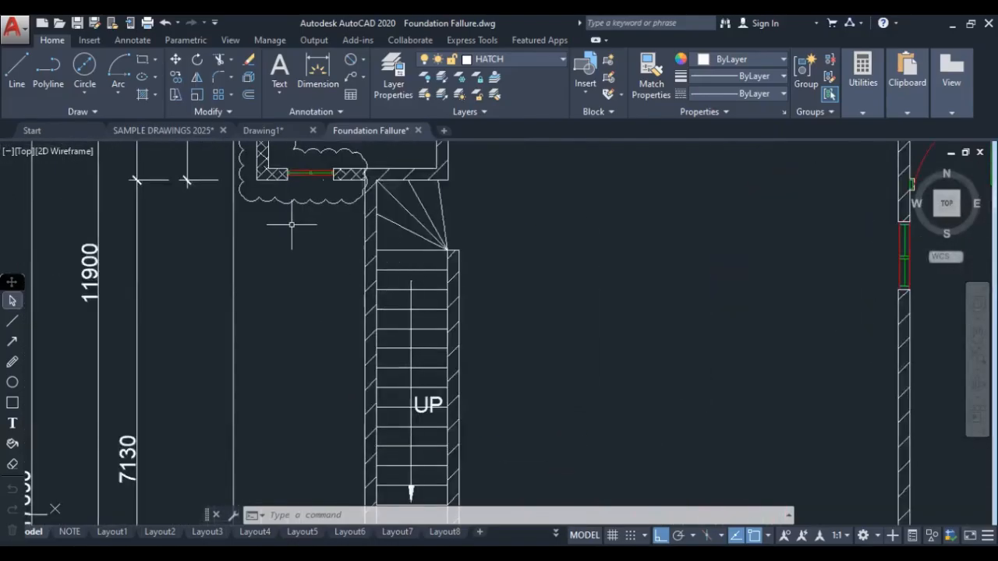
pyautogui.click(101, 112)
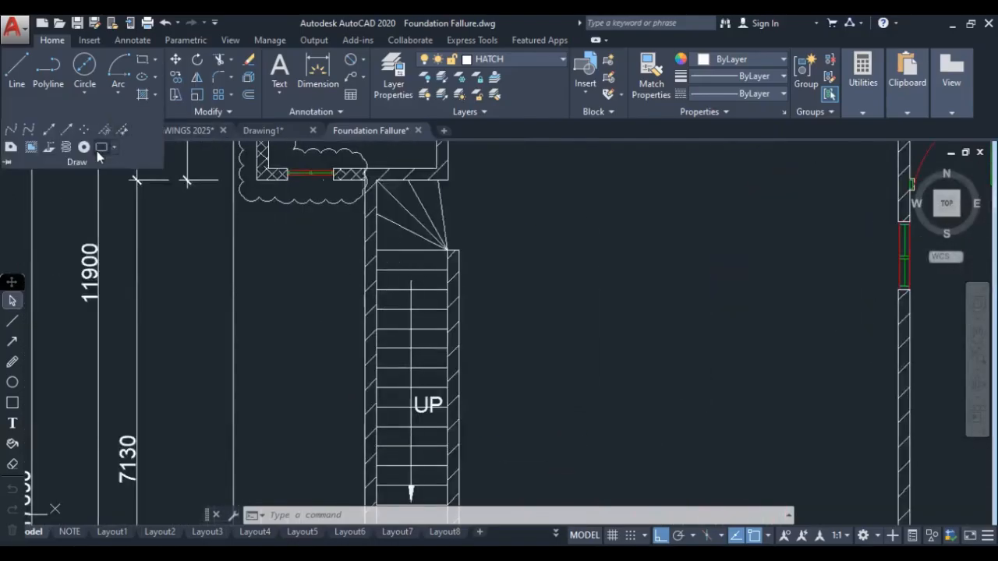
pyautogui.click(100, 149)
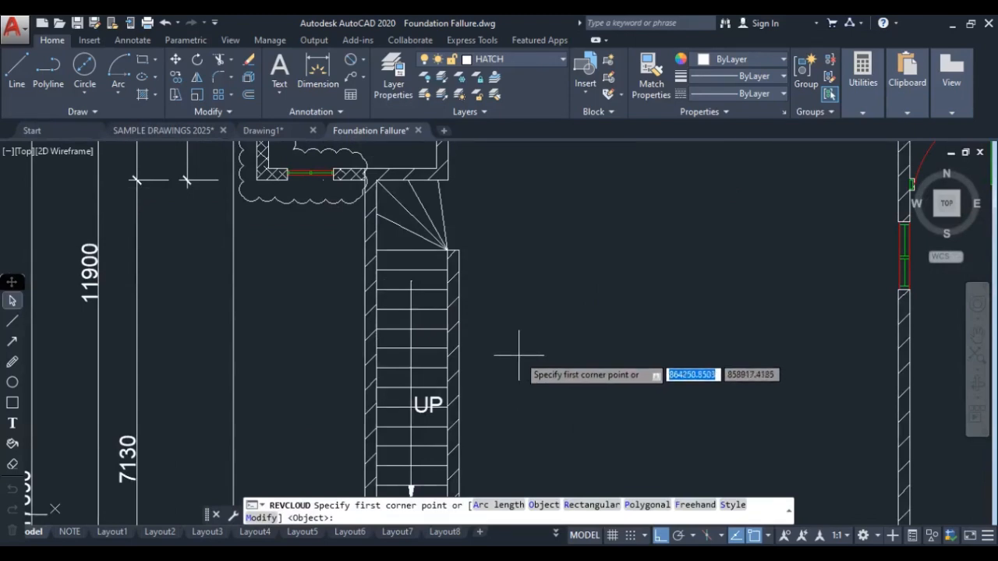
pyautogui.write('A')
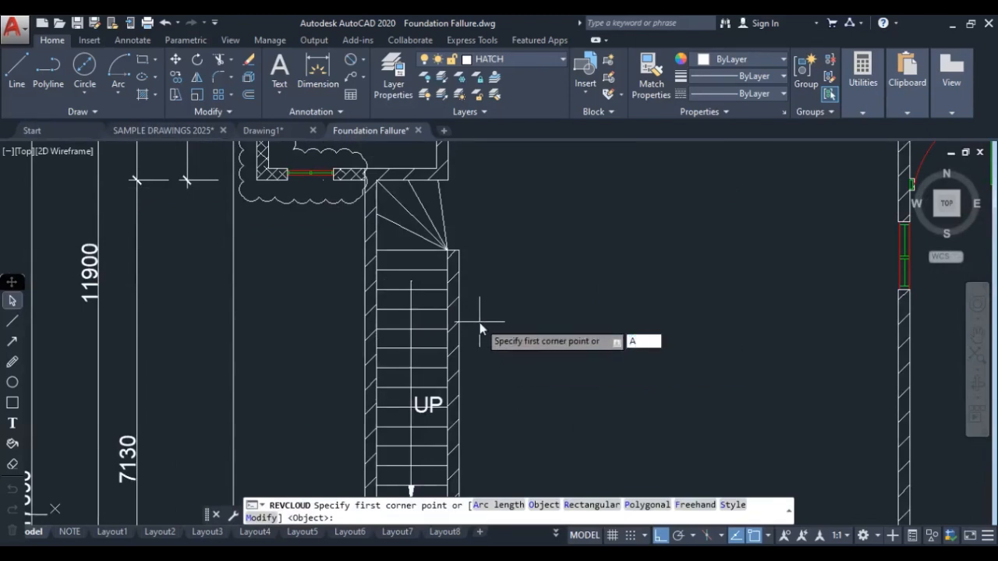
pyautogui.press('Return')
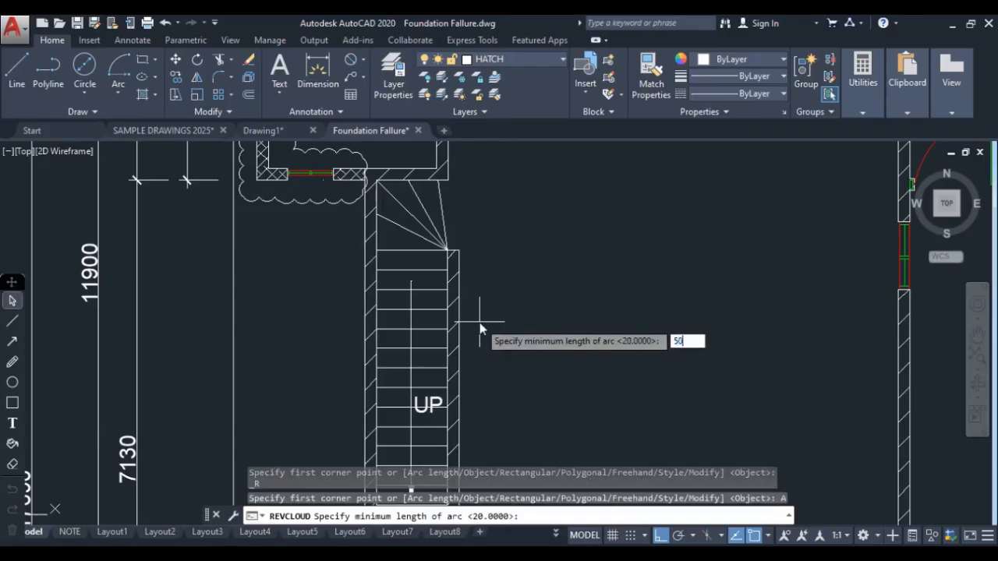
pyautogui.press('Return')
pyautogui.press('Return')
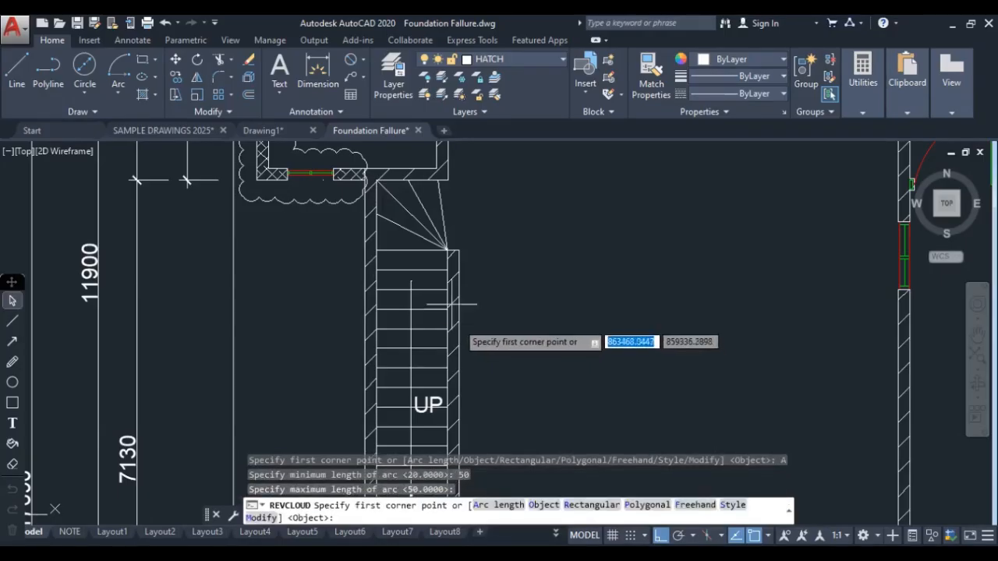
pyautogui.click(344, 158)
pyautogui.scroll(-5, 426, 265)
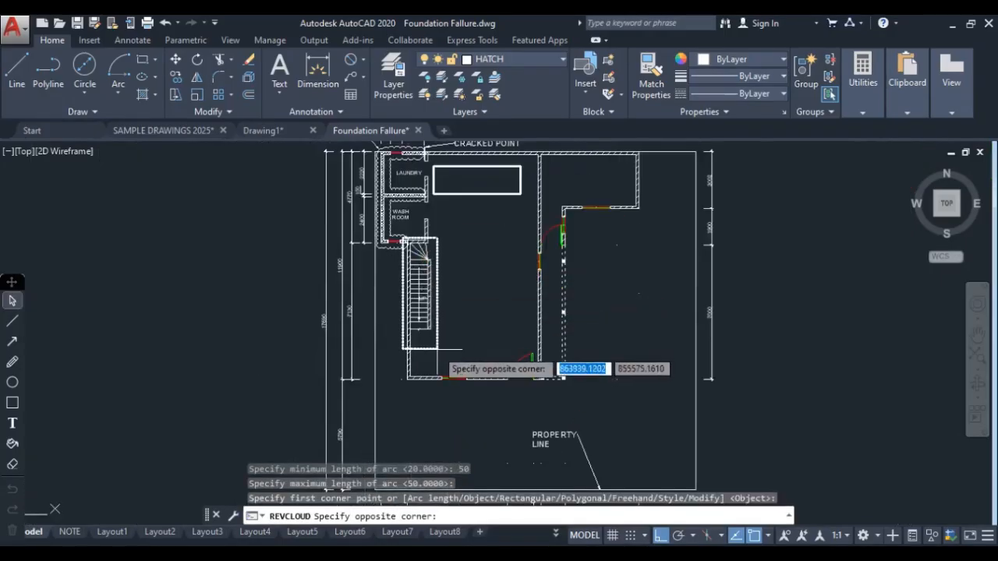
pyautogui.click(438, 337)
pyautogui.scroll(6, 426, 264)
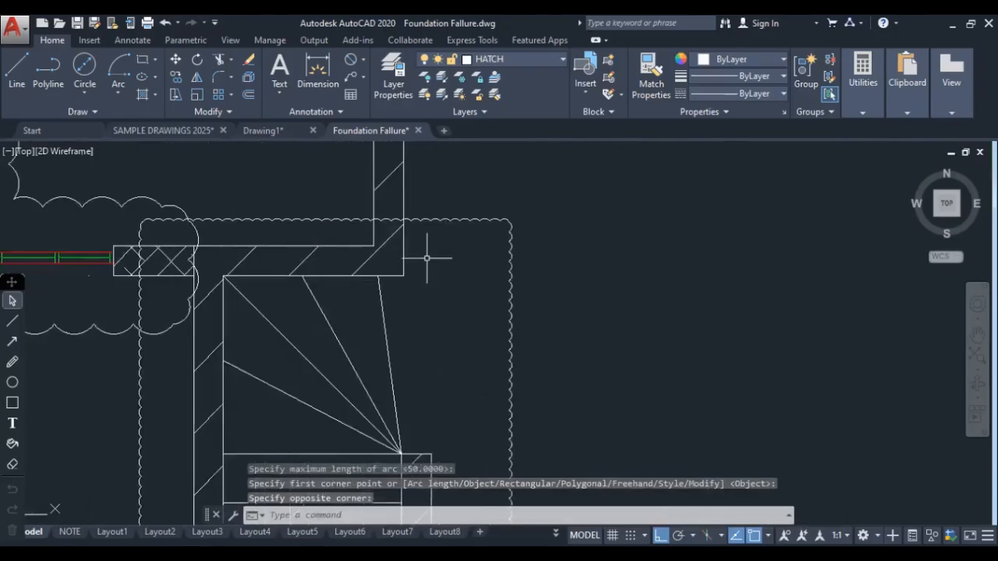
pyautogui.click(81, 111)
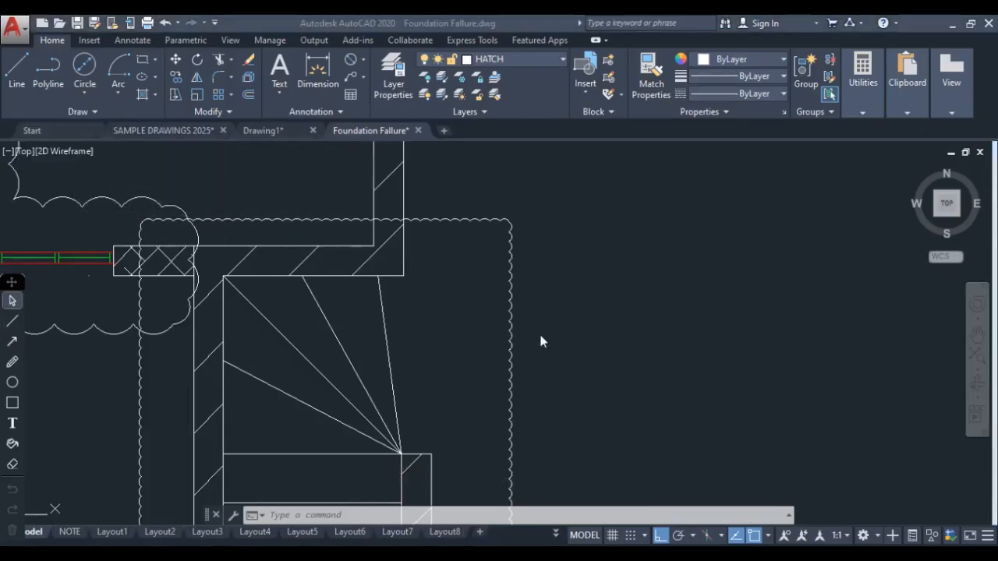
pyautogui.click(141, 61)
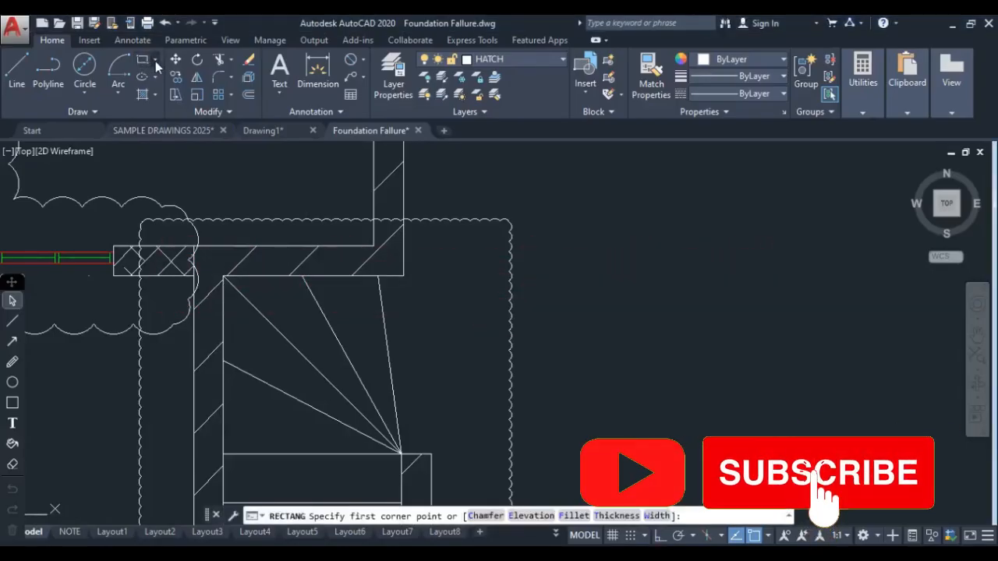
pyautogui.click(156, 61)
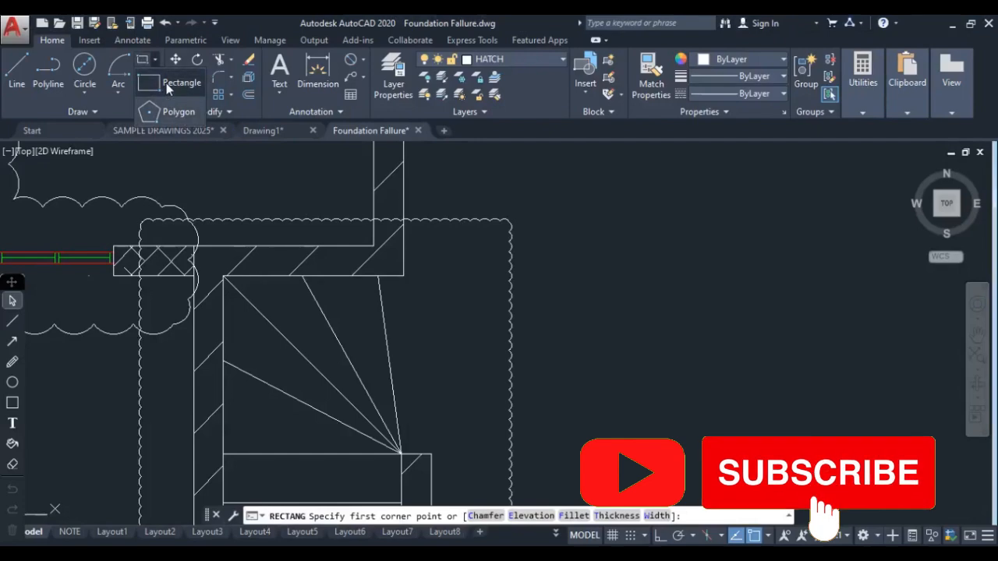
pyautogui.click(149, 84)
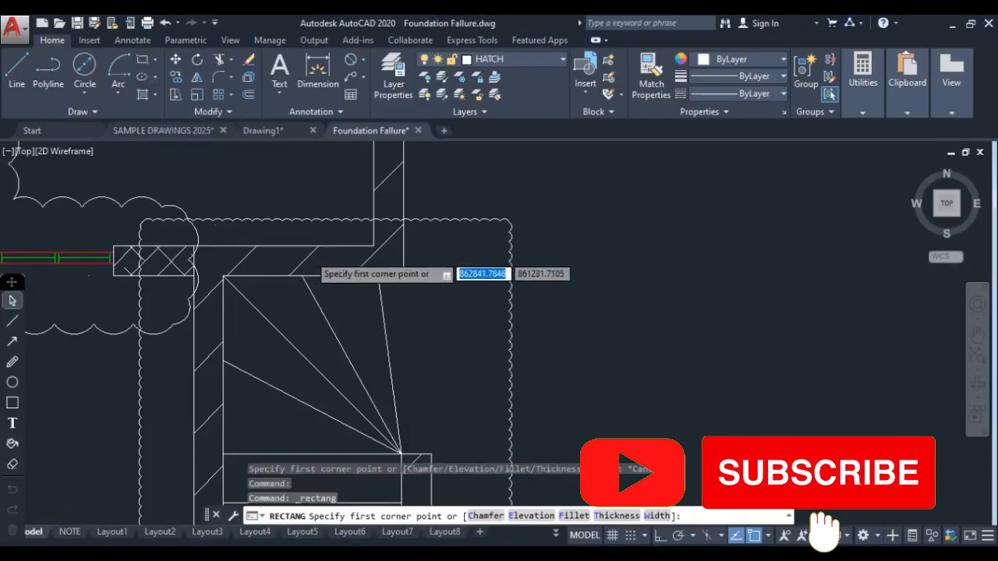
pyautogui.scroll(-6, 269, 265)
# Switch to Drawing1 and draw a freehand-sized rectangle about 13029 wide in the empty area beyond the existing shapes
pyautogui.click(263, 131)
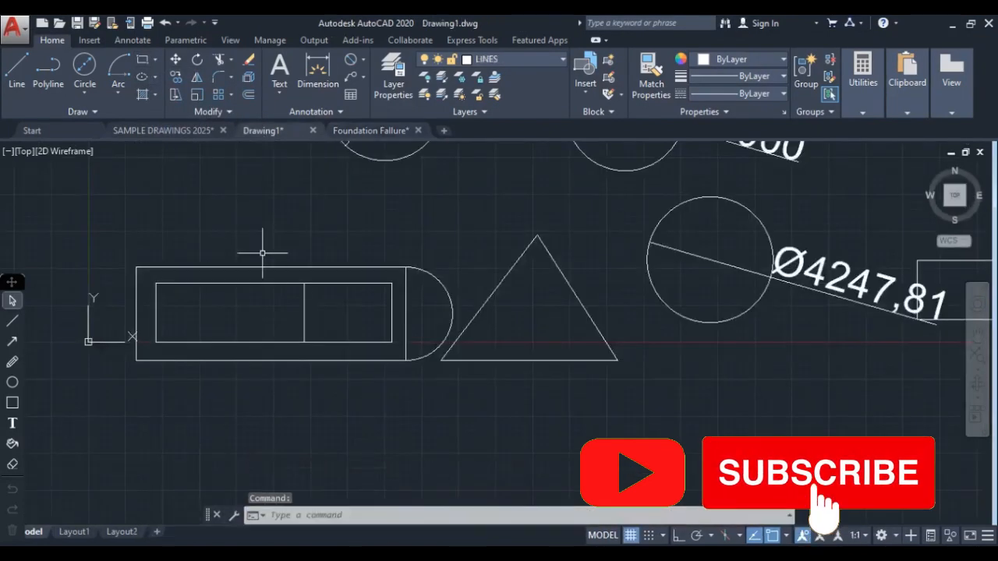
pyautogui.scroll(-5, 263, 245)
pyautogui.scroll(5, 296, 304)
pyautogui.moveTo(307, 296); pyautogui.dragTo(363, 299, button='middle')
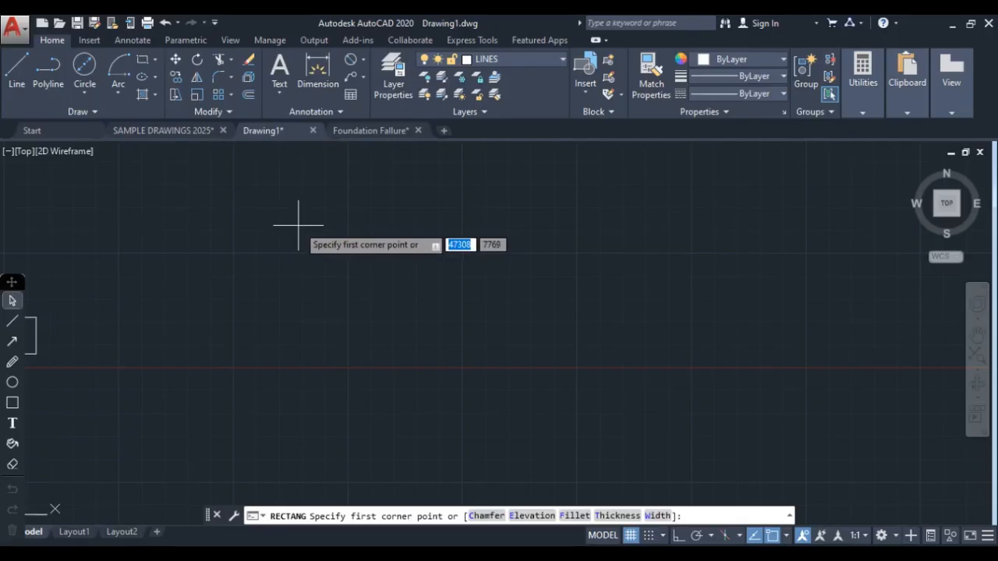
pyautogui.click(298, 225)
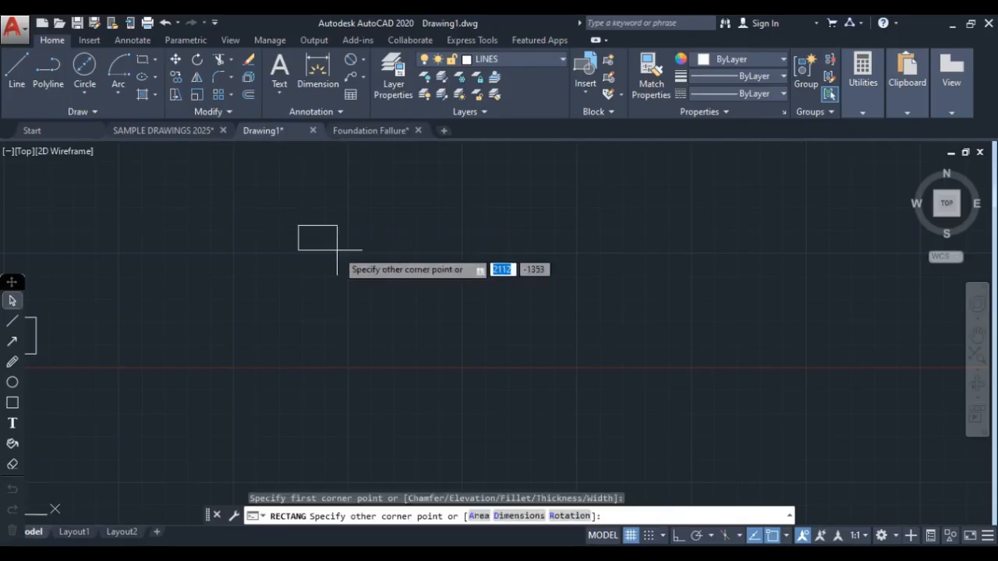
pyautogui.click(537, 341)
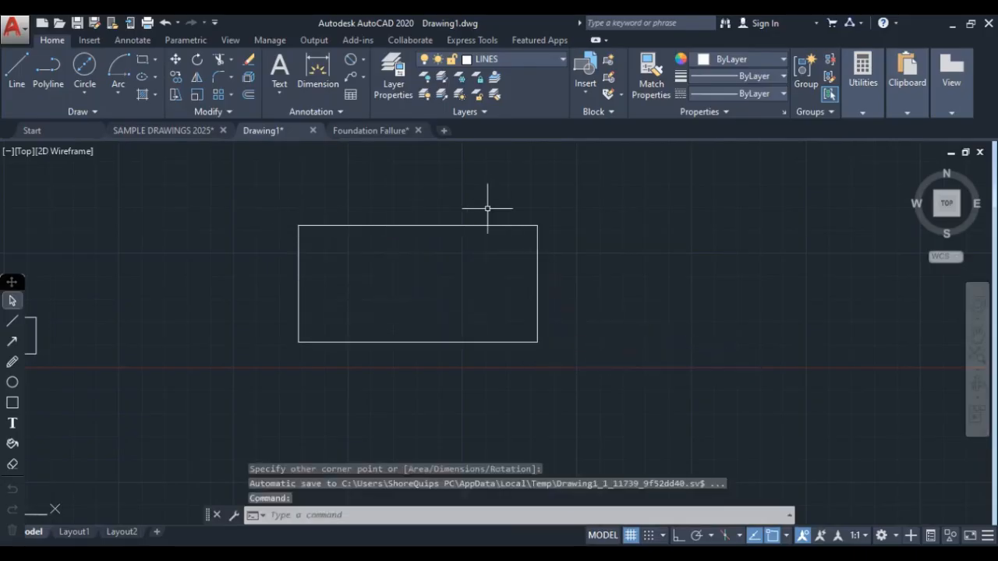
# Dimension the rectangle's upper edge, placing the dimension line just above it
pyautogui.click(406, 224)
pyautogui.click(383, 252)
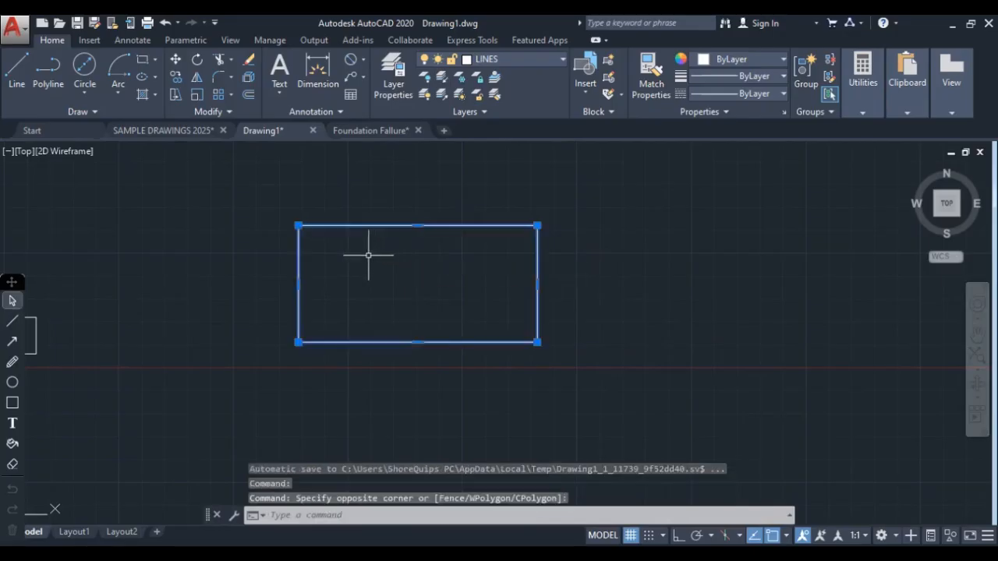
pyautogui.click(318, 72)
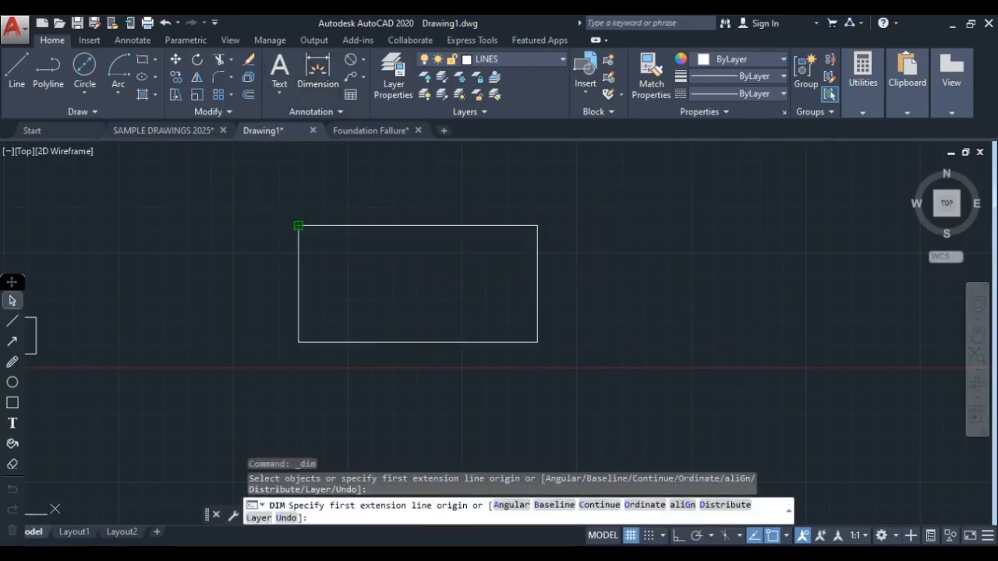
pyautogui.click(299, 226)
pyautogui.click(537, 226)
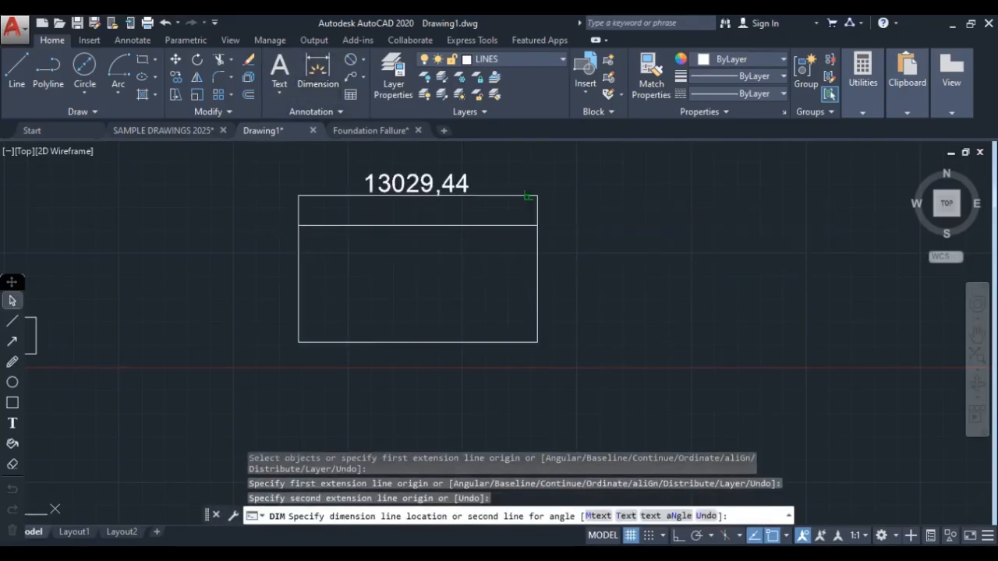
pyautogui.click(528, 196)
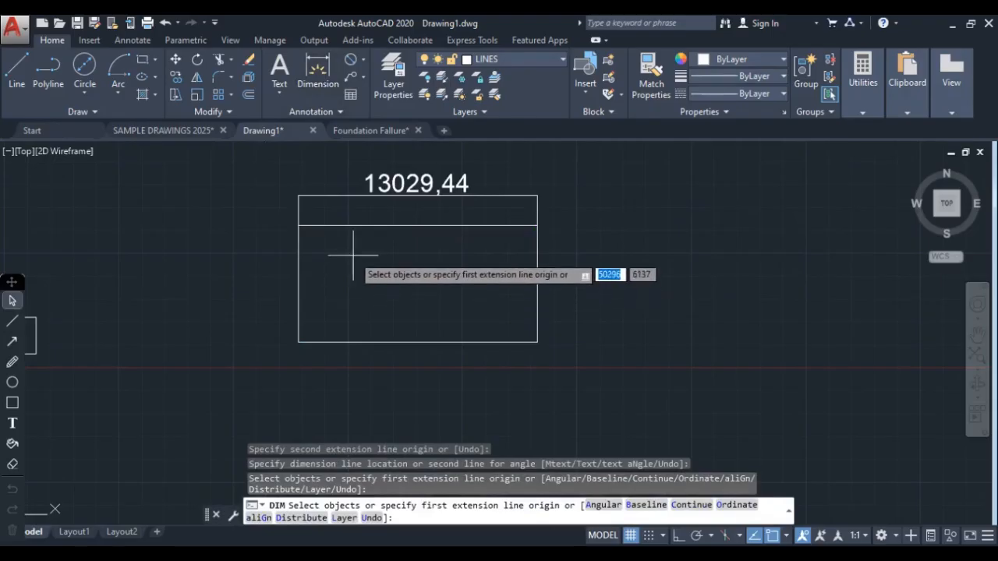
pyautogui.press('Return')
# Draw a 2000 by 2000 rectangle in the empty space to the right of the dimensioned rectangle
pyautogui.moveTo(403, 257); pyautogui.dragTo(220, 299, button='middle')
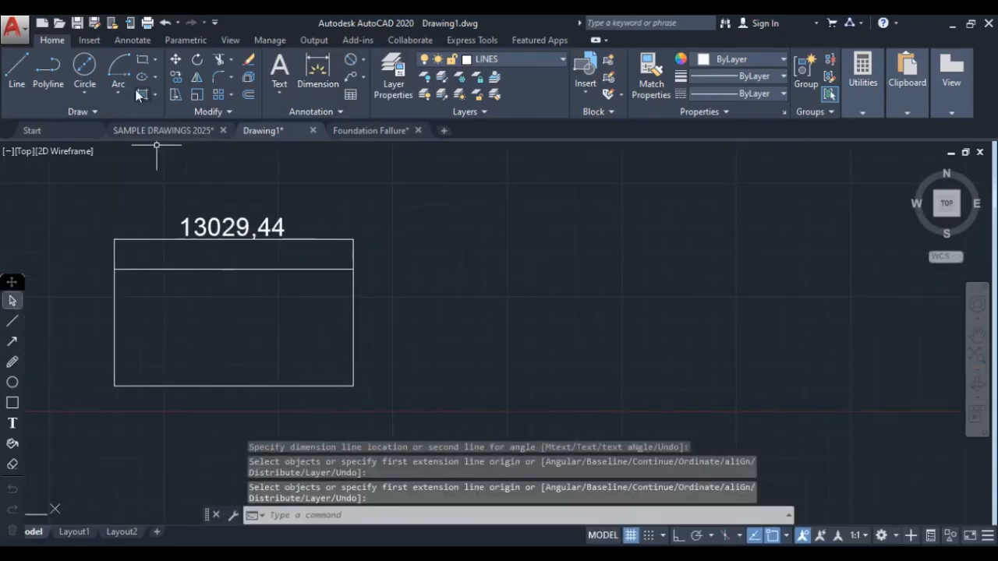
pyautogui.click(142, 62)
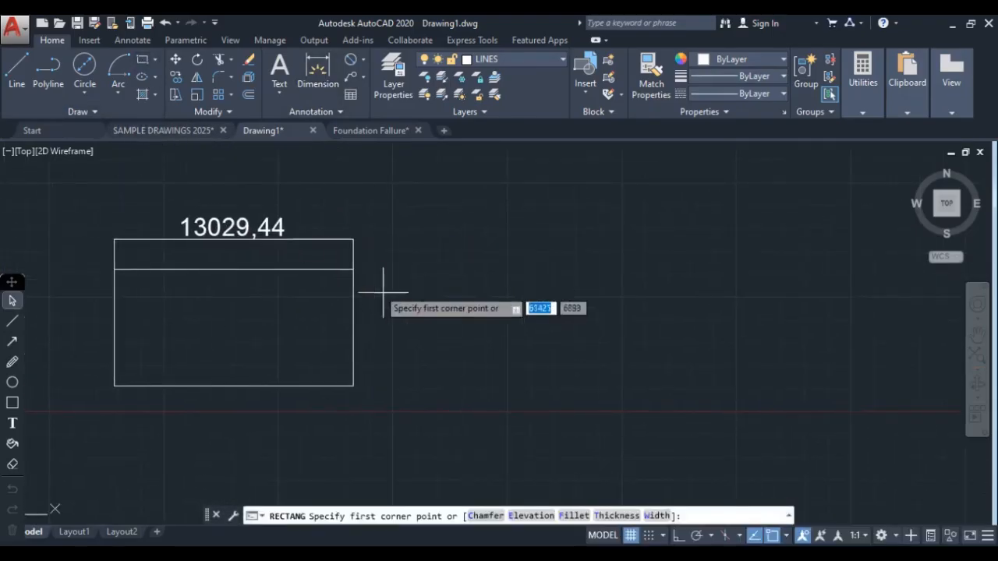
pyautogui.click(461, 251)
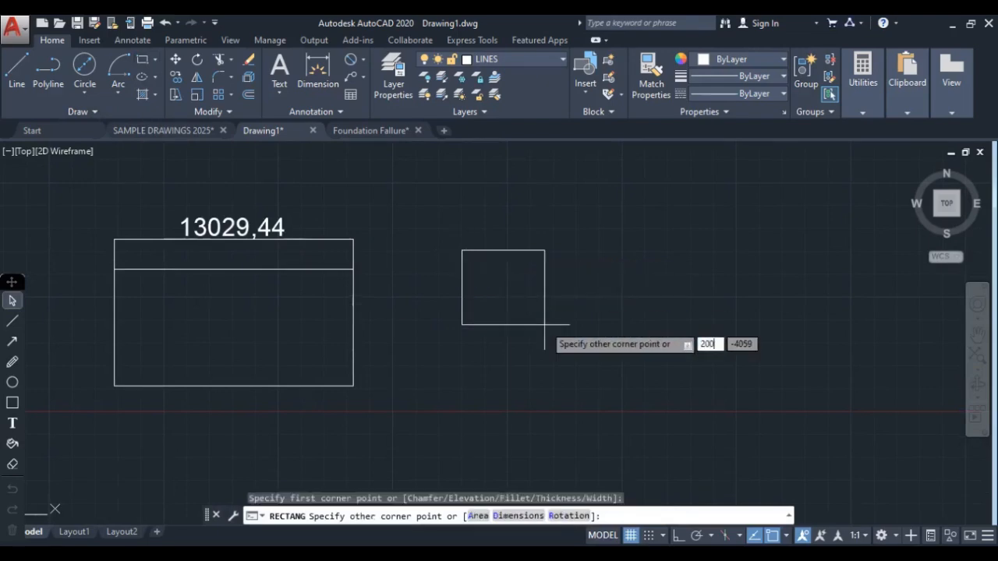
pyautogui.press('Tab')
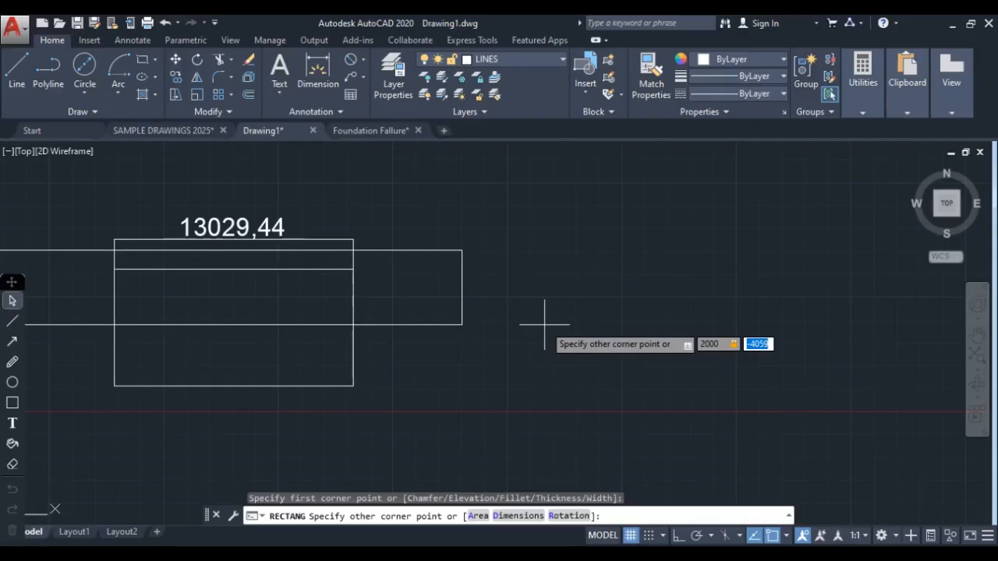
pyautogui.write('2000')
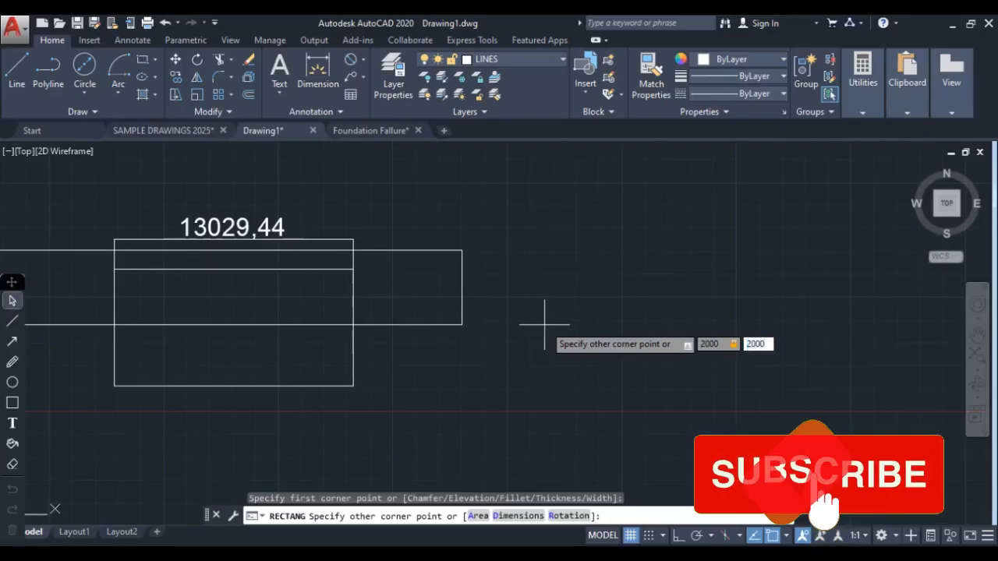
pyautogui.press('Return')
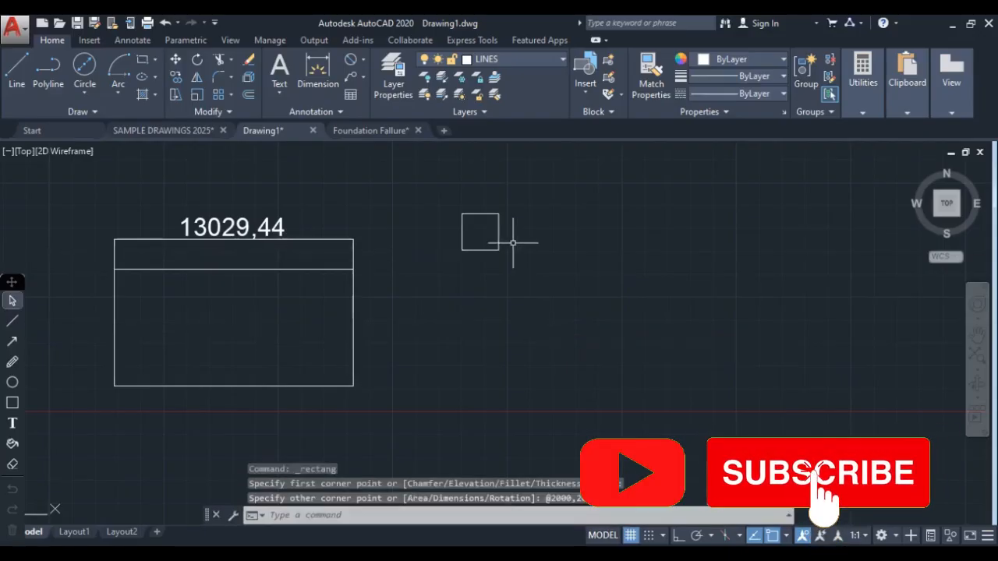
pyautogui.scroll(5, 483, 214)
pyautogui.scroll(5, 477, 203)
pyautogui.scroll(-5, 473, 231)
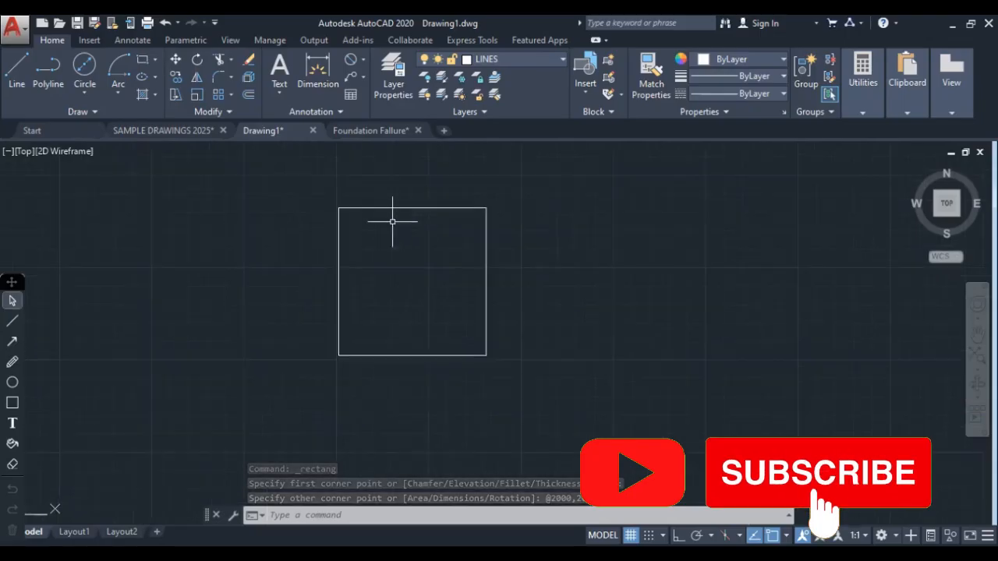
# Dimension the square's upper edge, placing the dimension line above it
pyautogui.click(318, 74)
pyautogui.click(338, 208)
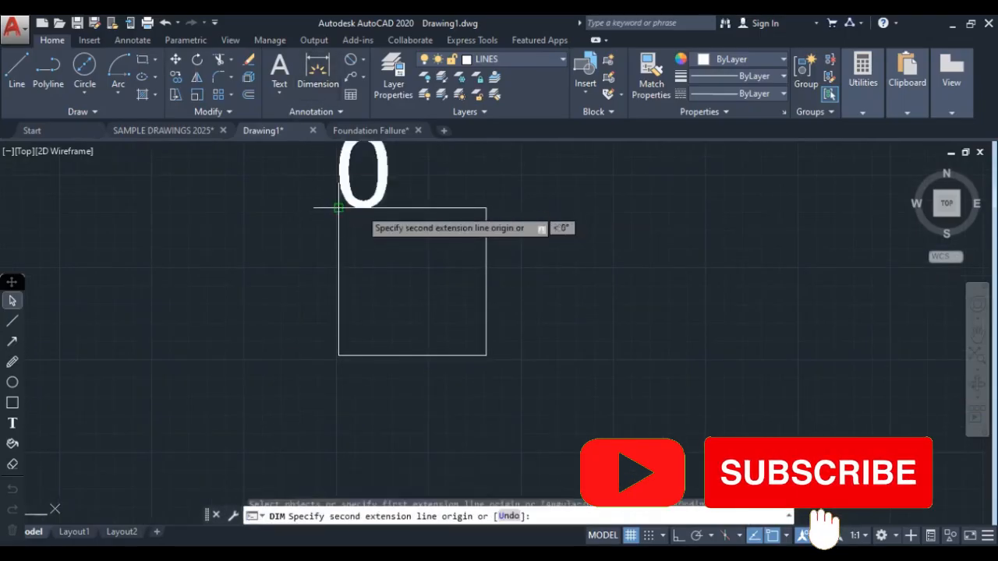
pyautogui.click(486, 207)
pyautogui.moveTo(440, 171); pyautogui.dragTo(440, 255, button='middle')
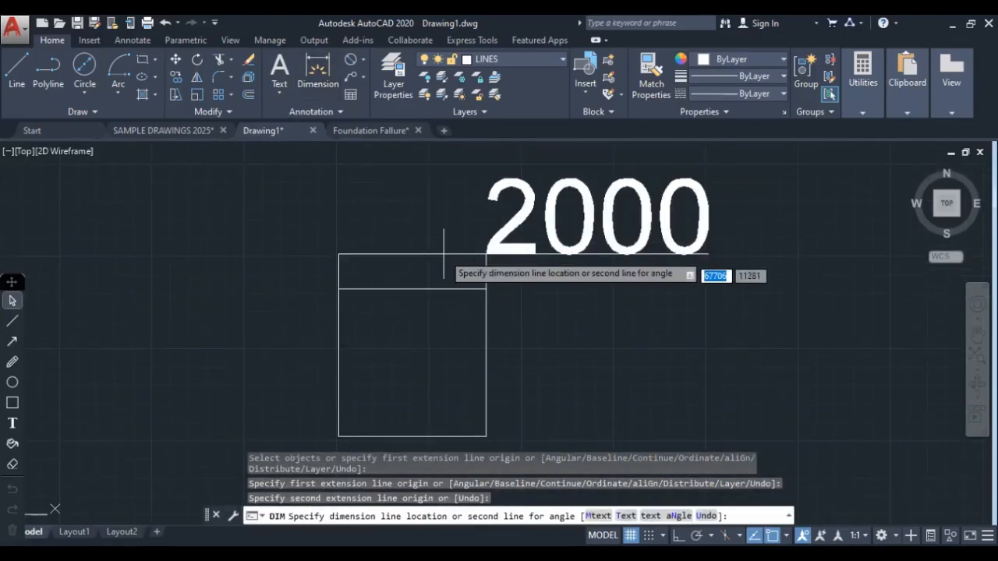
pyautogui.click(417, 199)
# Dimension the square's left edge with the dimension line to its left, and finish dimensioning
pyautogui.click(338, 289)
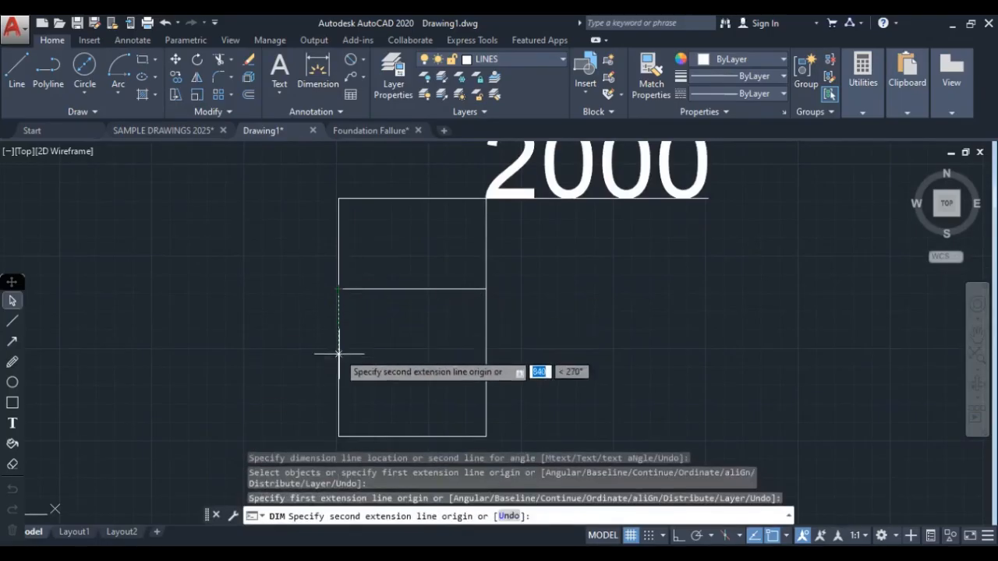
pyautogui.moveTo(334, 395); pyautogui.dragTo(330, 312, button='middle')
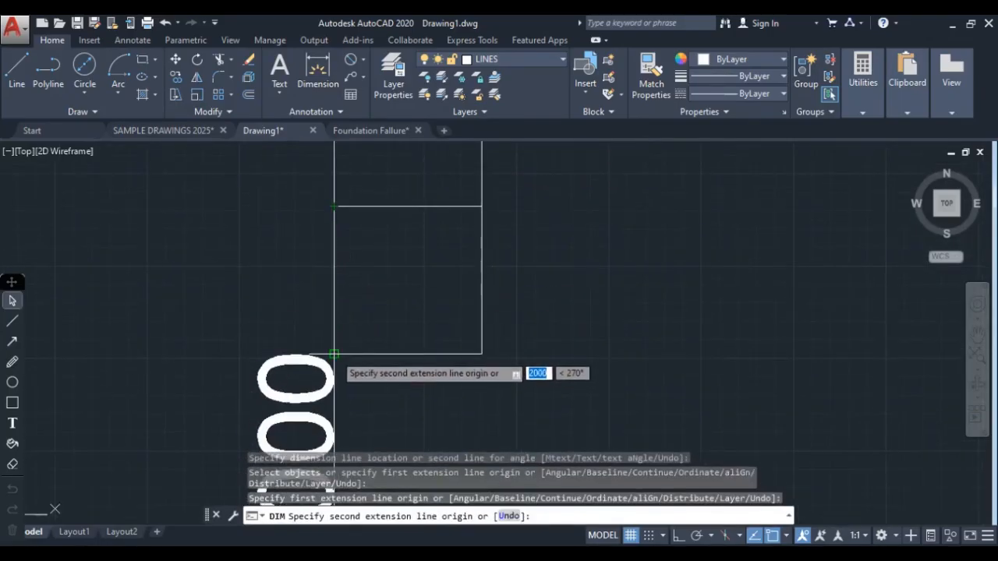
pyautogui.click(335, 356)
pyautogui.scroll(-8, 258, 331)
pyautogui.scroll(8, 253, 326)
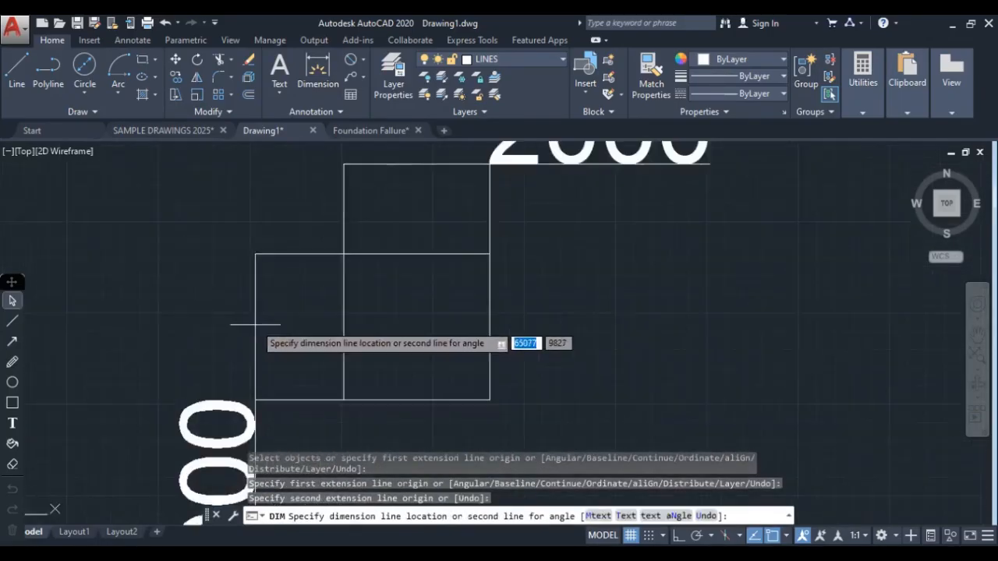
pyautogui.click(260, 310)
pyautogui.scroll(-8, 250, 293)
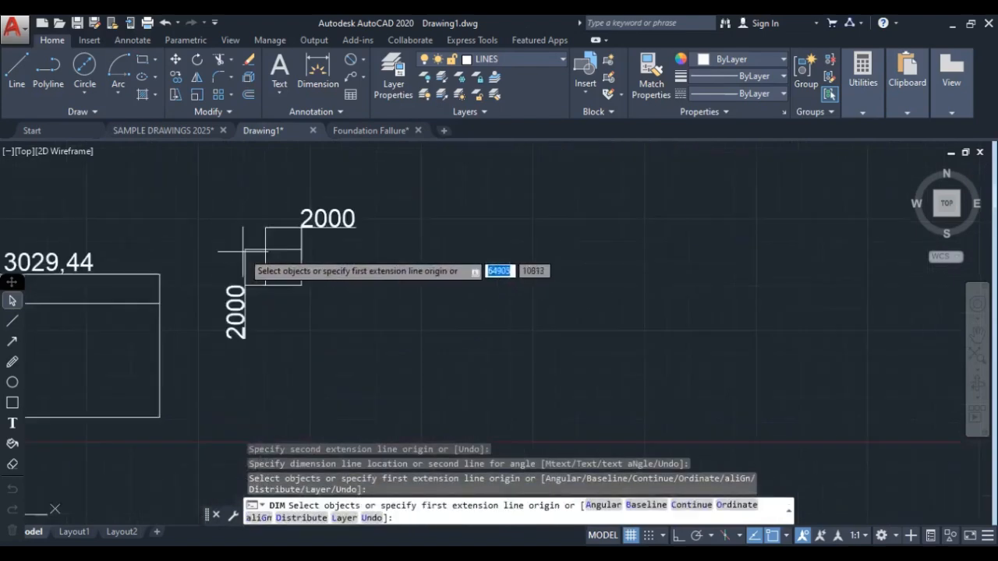
pyautogui.scroll(6, 247, 287)
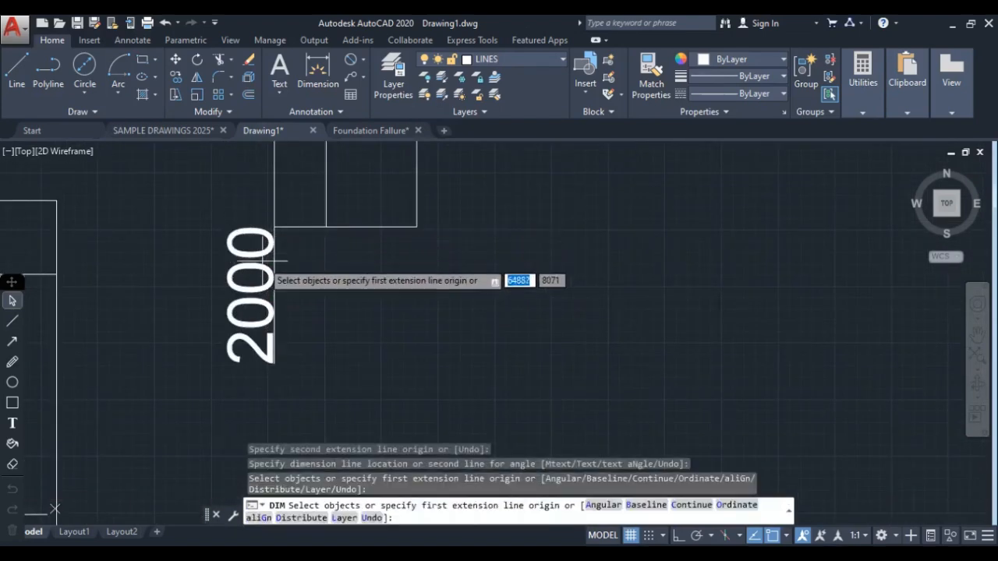
pyautogui.press('Escape')
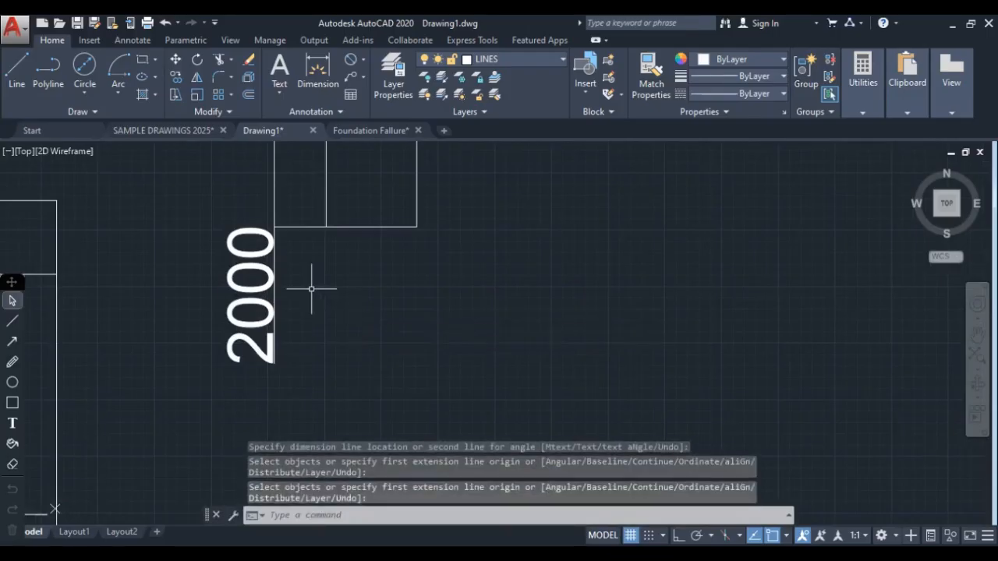
# Move the square's two dimensions away from its edges, the horizontal one upward and the vertical one to the left
pyautogui.moveTo(312, 278); pyautogui.dragTo(387, 335, button='middle')
pyautogui.click(433, 215)
pyautogui.write('m')
pyautogui.press('Return')
pyautogui.click(537, 354)
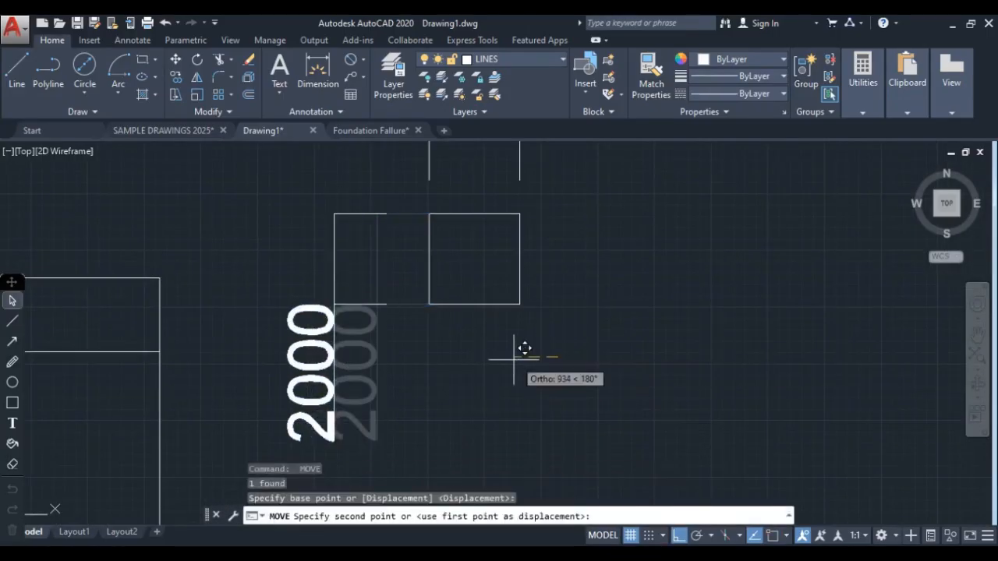
pyautogui.click(523, 347)
pyautogui.press('Escape')
pyautogui.moveTo(426, 313); pyautogui.dragTo(451, 382, button='middle')
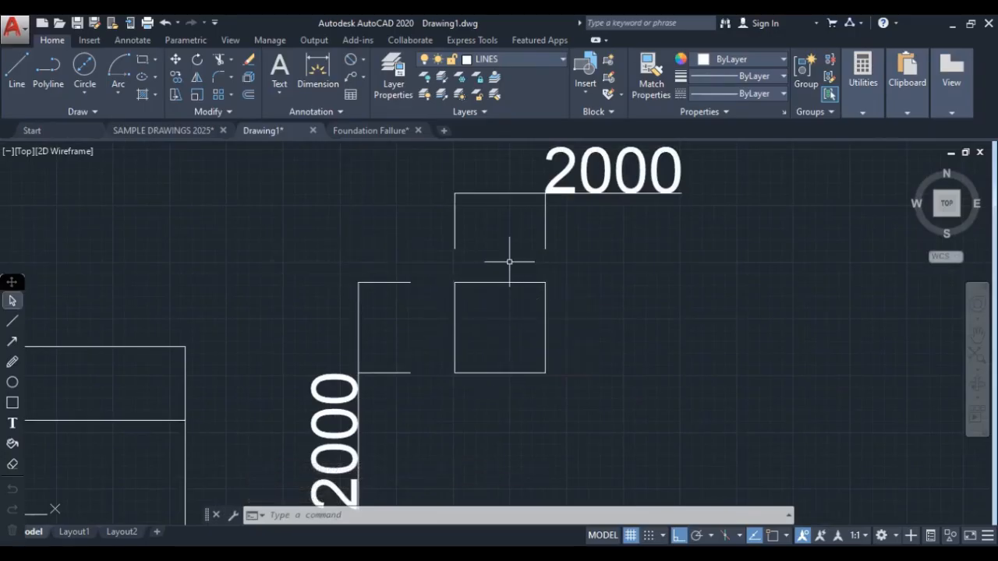
# Draw a 5000 by 2000 rectangle in the empty space to the right of the dimensioned square
pyautogui.click(138, 59)
pyautogui.moveTo(602, 327)
pyautogui.mouseDown(button='middle')
pyautogui.moveTo(355, 291)
pyautogui.moveTo(390, 345)
pyautogui.mouseUp(button='middle')
pyautogui.scroll(-6, 460, 335)
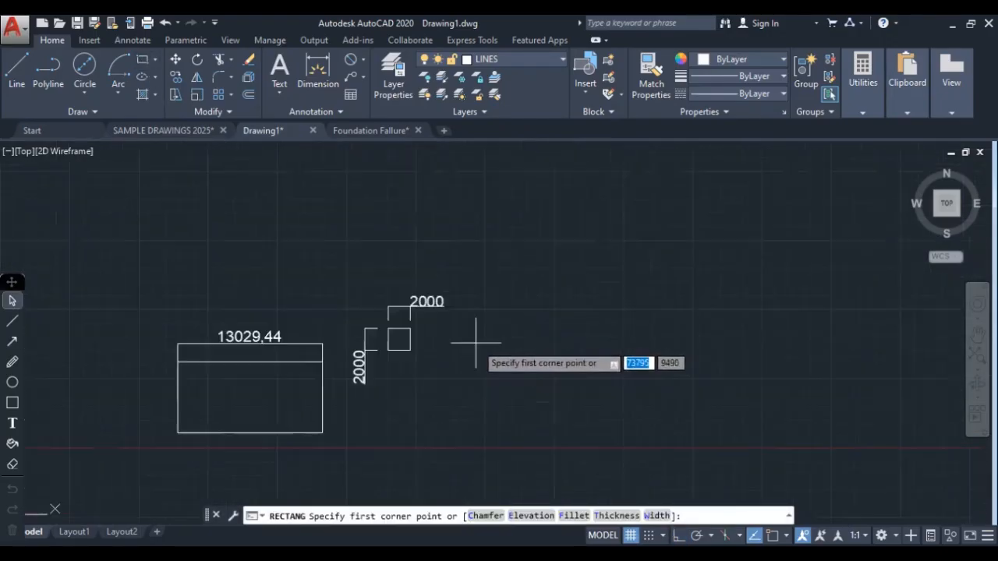
pyautogui.moveTo(231, 357); pyautogui.dragTo(391, 349, button='middle')
pyautogui.moveTo(290, 359); pyautogui.dragTo(521, 321, button='middle')
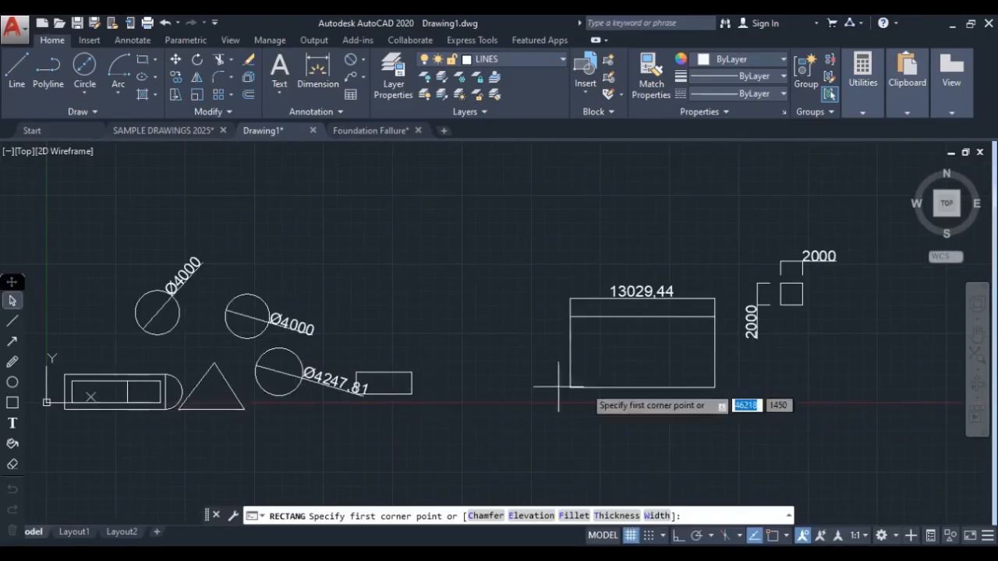
pyautogui.moveTo(558, 386); pyautogui.dragTo(96, 375, button='middle')
pyautogui.scroll(4, 457, 285)
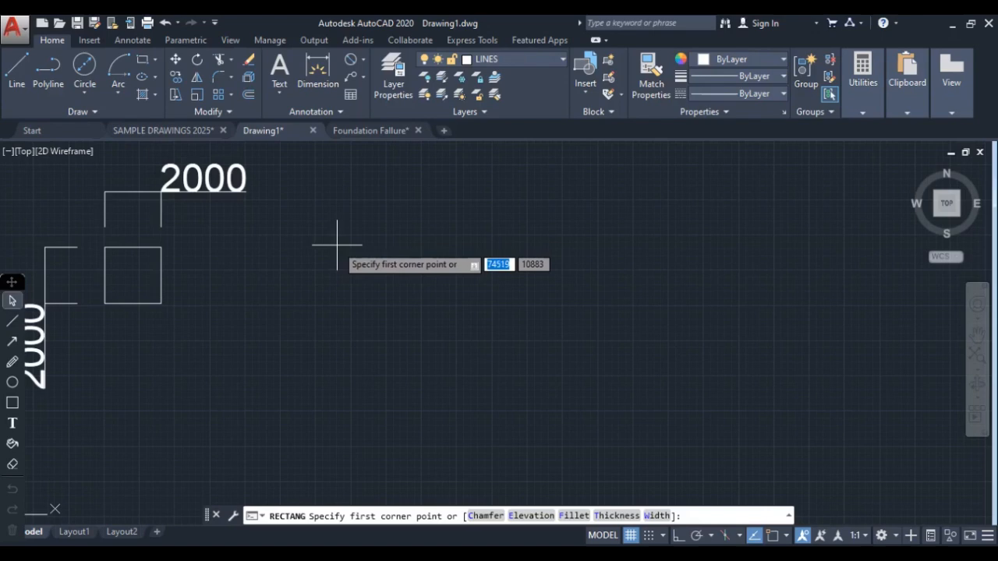
pyautogui.click(335, 231)
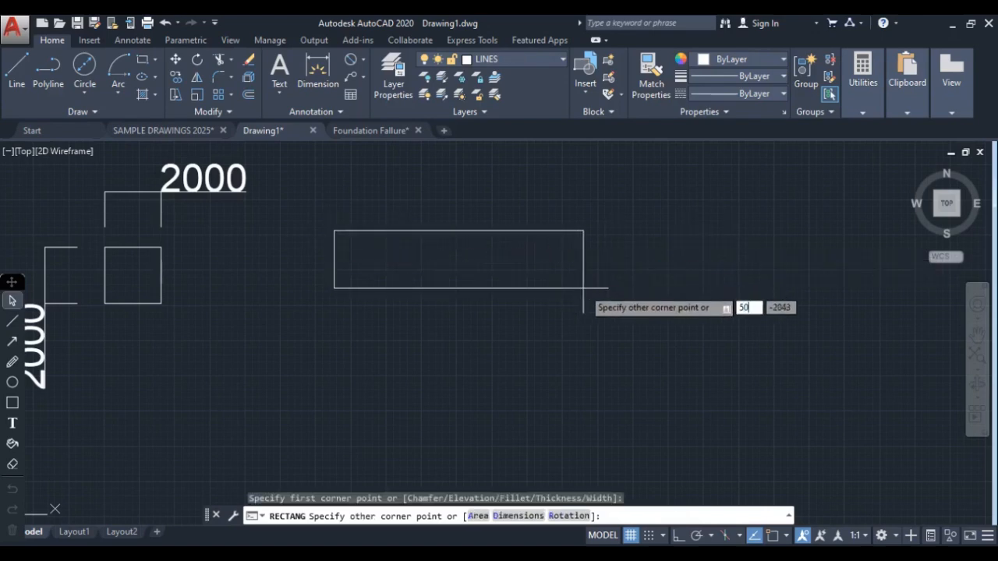
pyautogui.write('5000')
pyautogui.press('Tab')
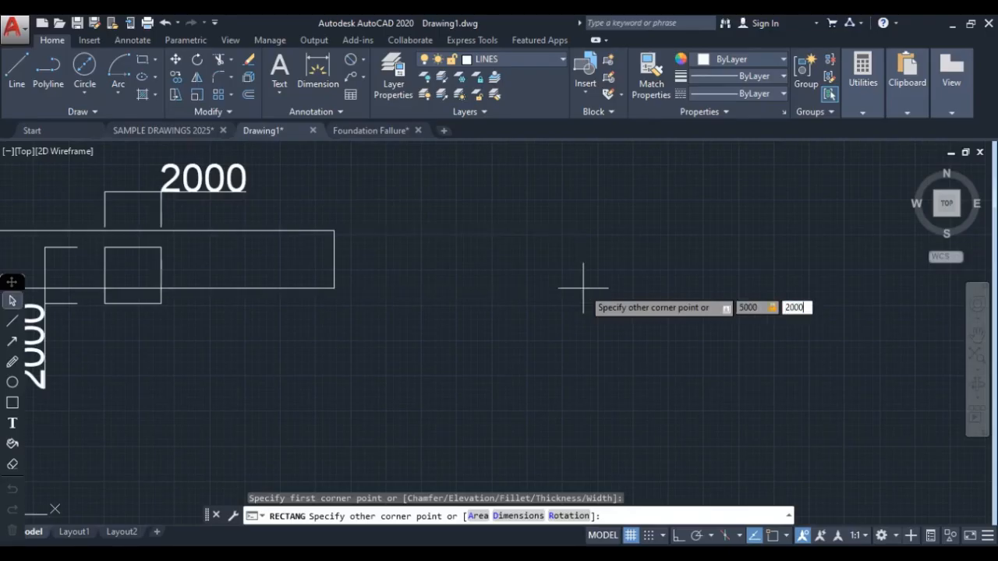
pyautogui.press('Return')
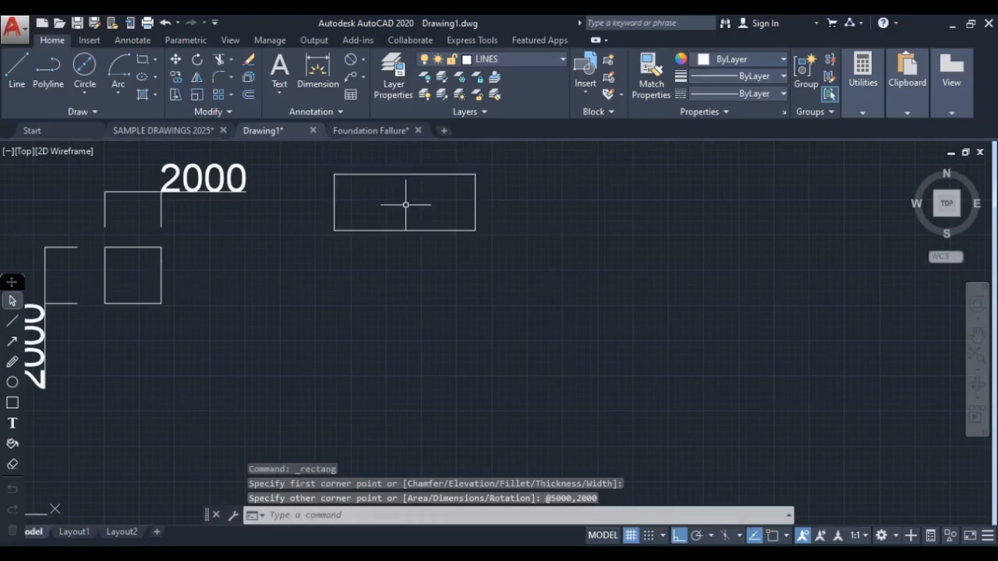
# Dimension the new rectangle's upper and right edges, placing the dimension lines outside the shape
pyautogui.moveTo(412, 205); pyautogui.dragTo(430, 278, button='middle')
pyautogui.click(313, 71)
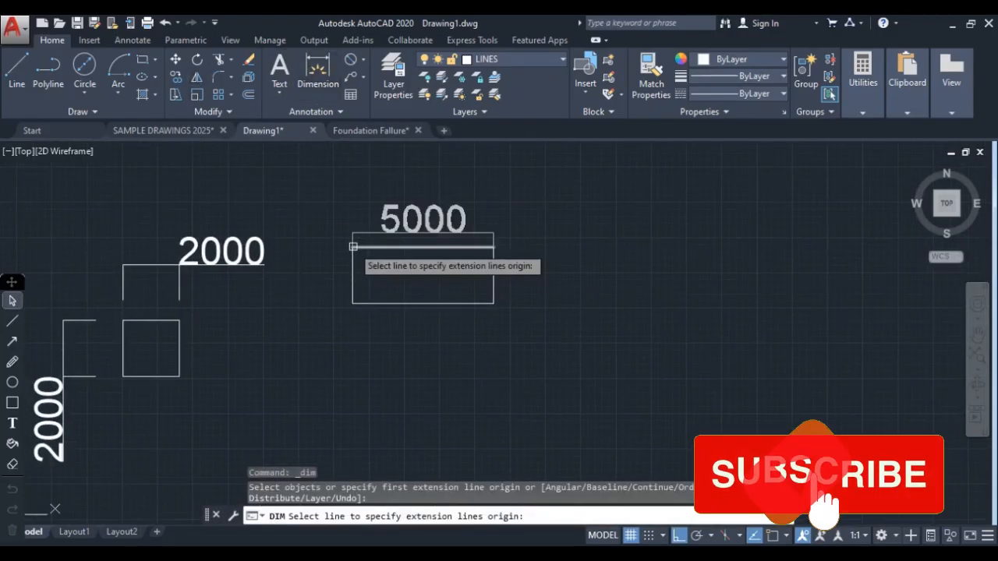
pyautogui.click(356, 247)
pyautogui.click(352, 205)
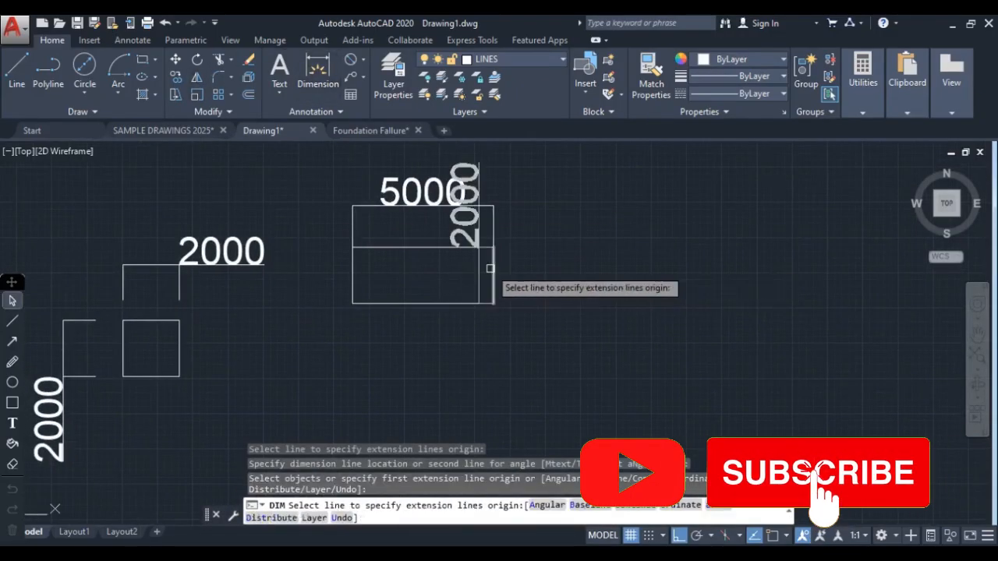
pyautogui.click(493, 269)
pyautogui.click(544, 277)
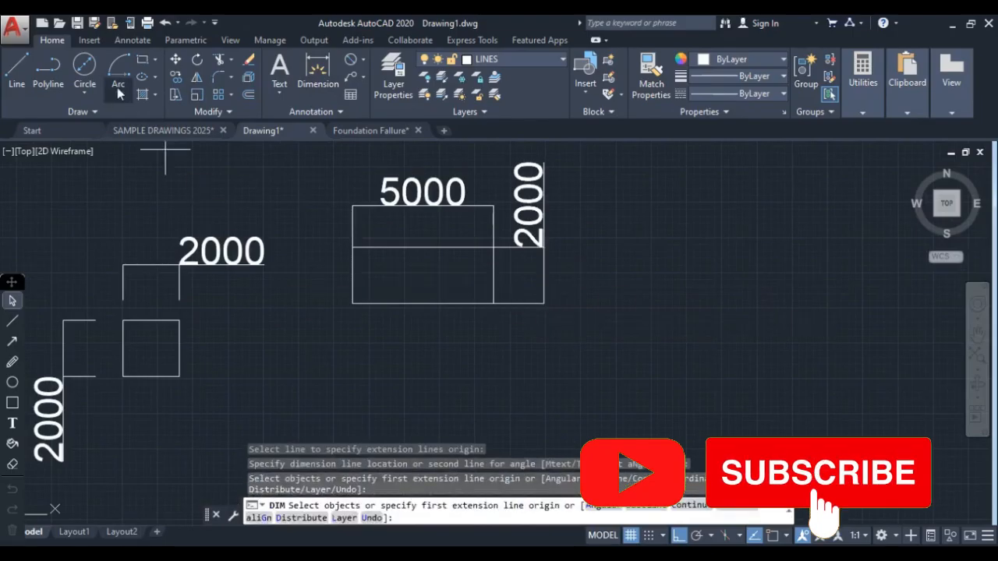
# Draw a five-sided polygon circumscribed about a circle, with a freehand radius, below and to the right of the 5000-wide rectangle
pyautogui.click(155, 60)
pyautogui.click(176, 112)
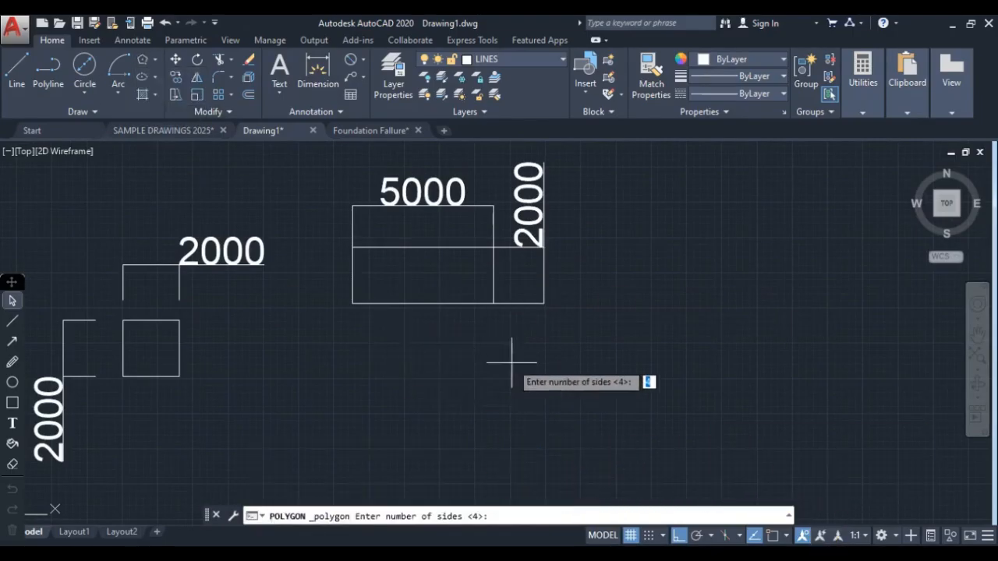
pyautogui.press('Return')
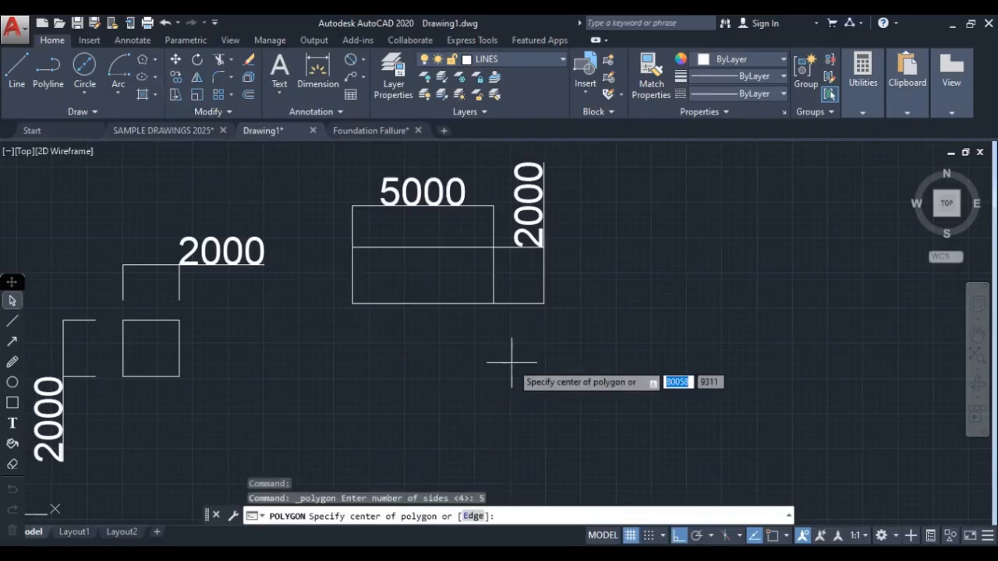
pyautogui.click(617, 381)
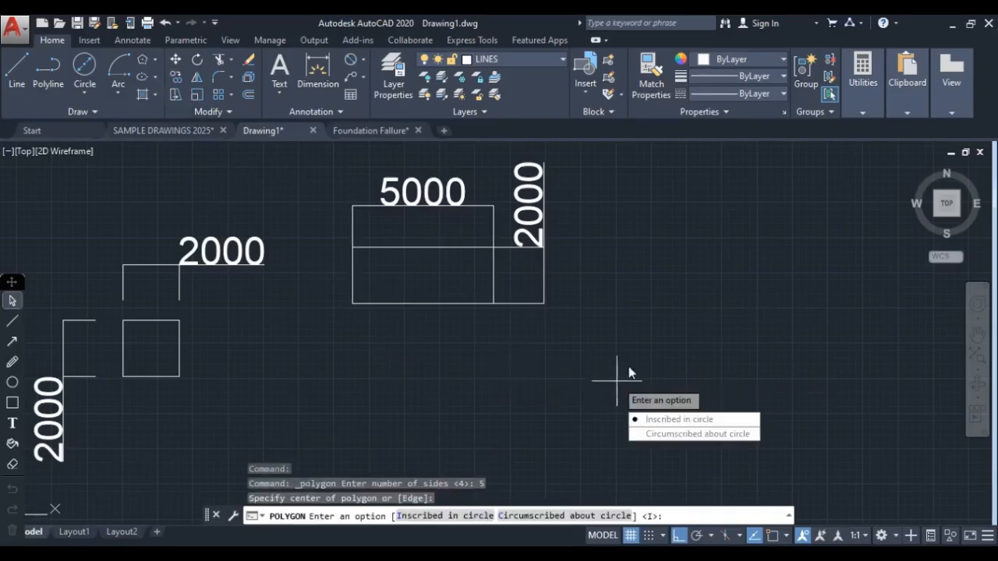
pyautogui.click(692, 435)
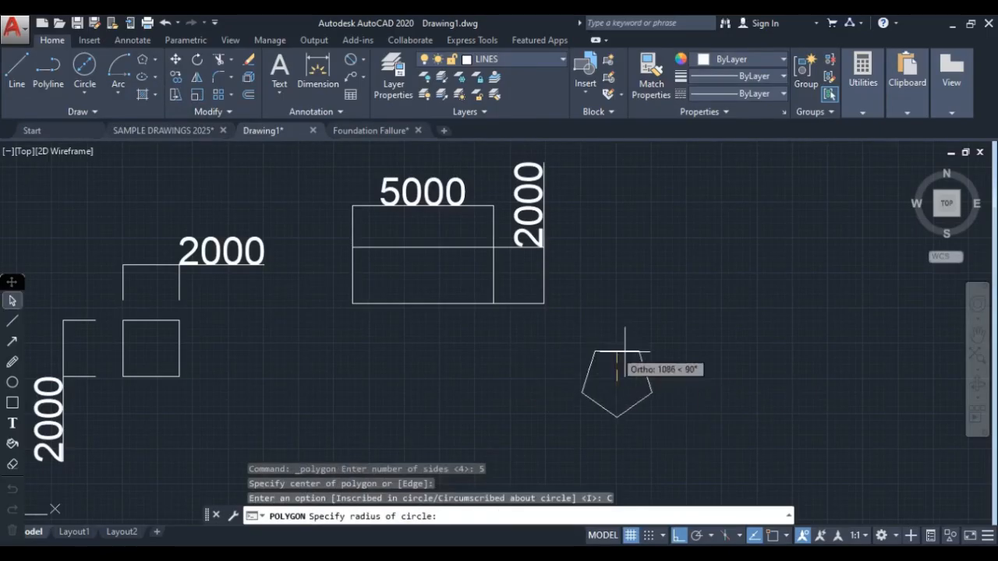
pyautogui.click(663, 340)
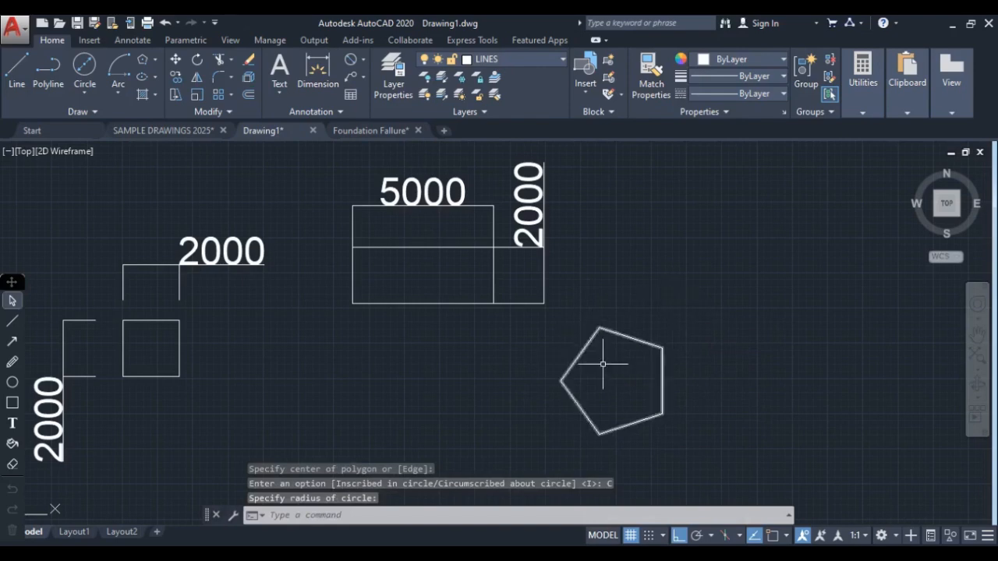
pyautogui.click(153, 82)
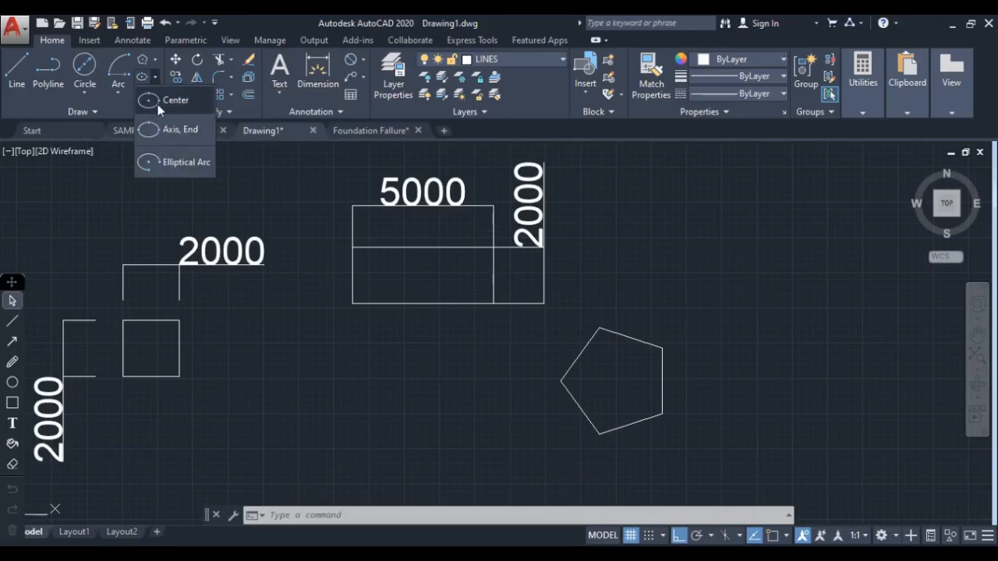
pyautogui.click(154, 81)
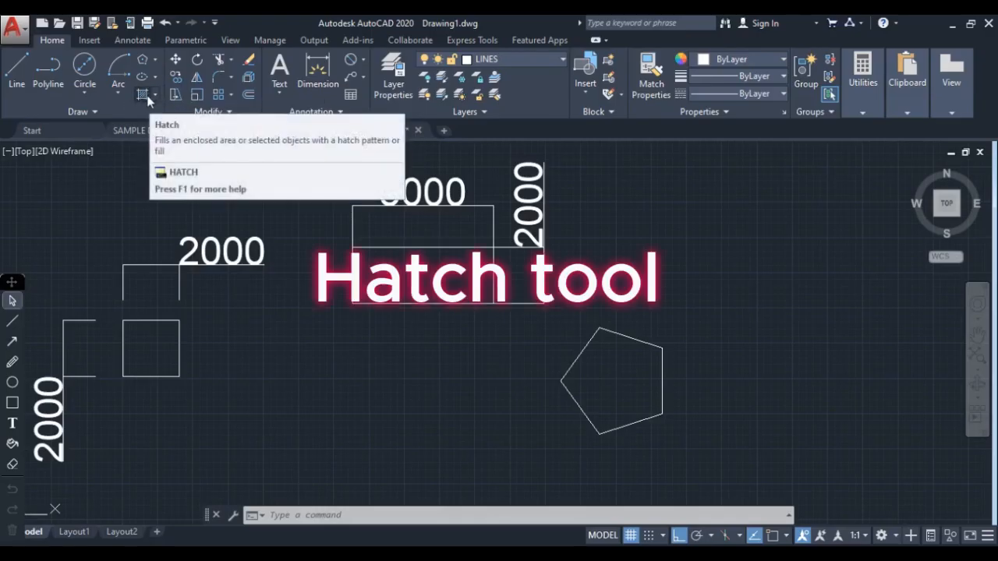
# Start the Hatch command and look through the available hatch patterns
pyautogui.moveTo(566, 357); pyautogui.dragTo(339, 319, button='middle')
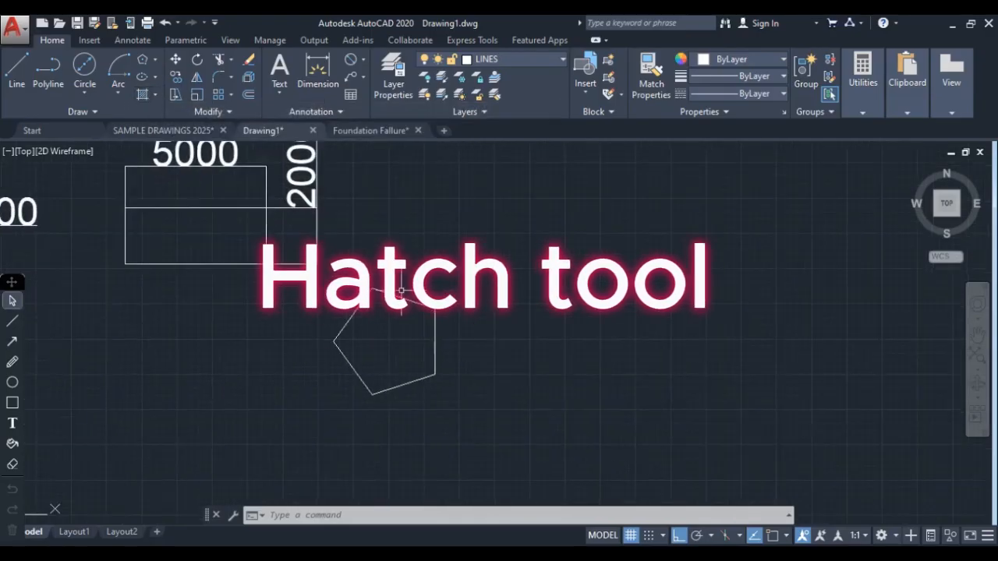
pyautogui.click(143, 96)
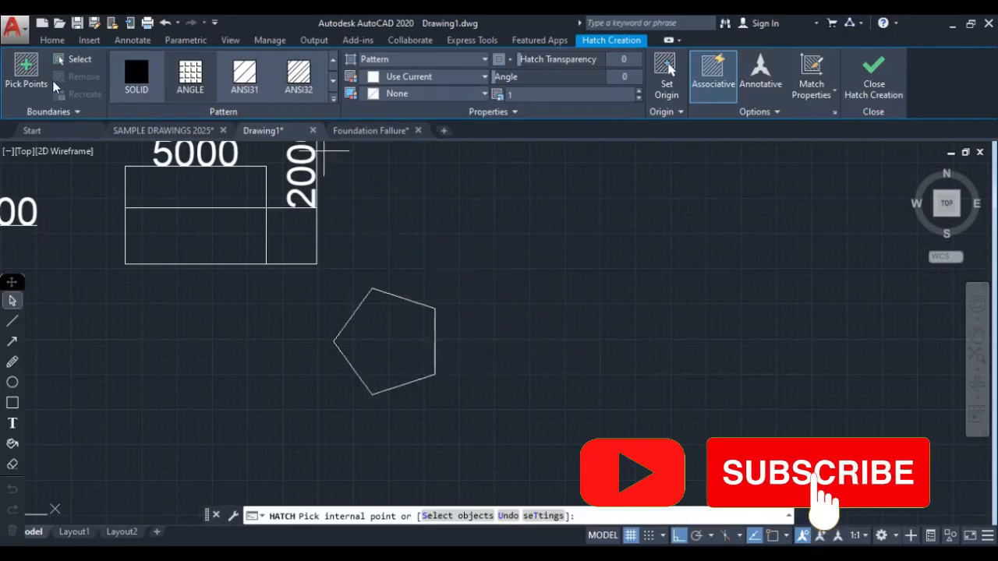
pyautogui.click(333, 99)
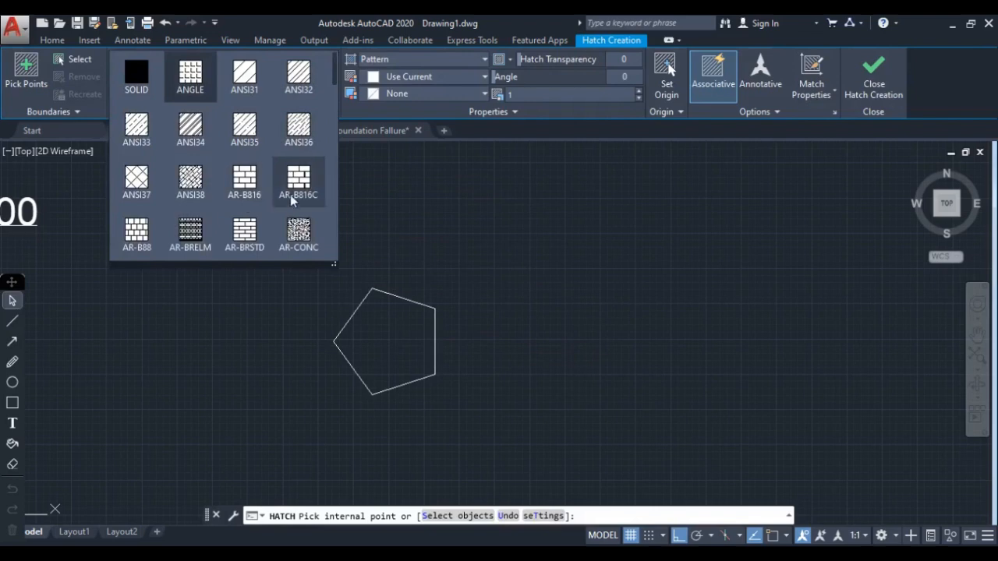
pyautogui.scroll(-2, 284, 201)
pyautogui.scroll(-2, 278, 204)
pyautogui.scroll(1, 300, 152)
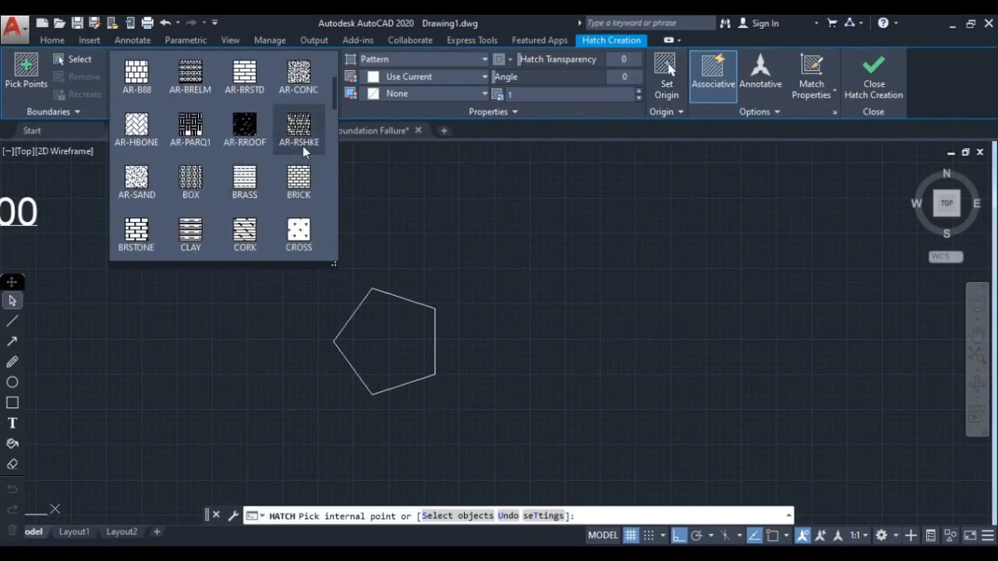
pyautogui.click(379, 194)
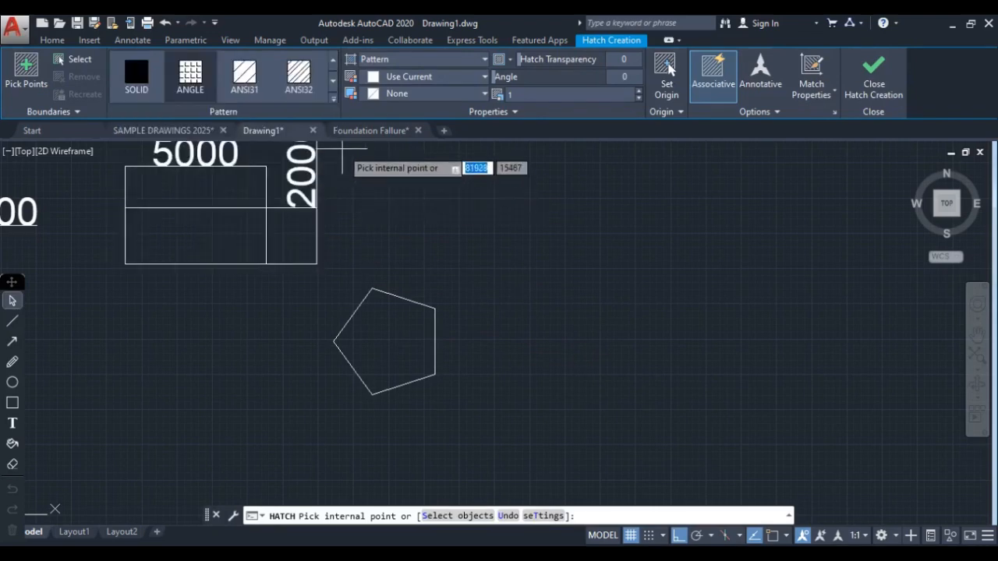
pyautogui.click(621, 303)
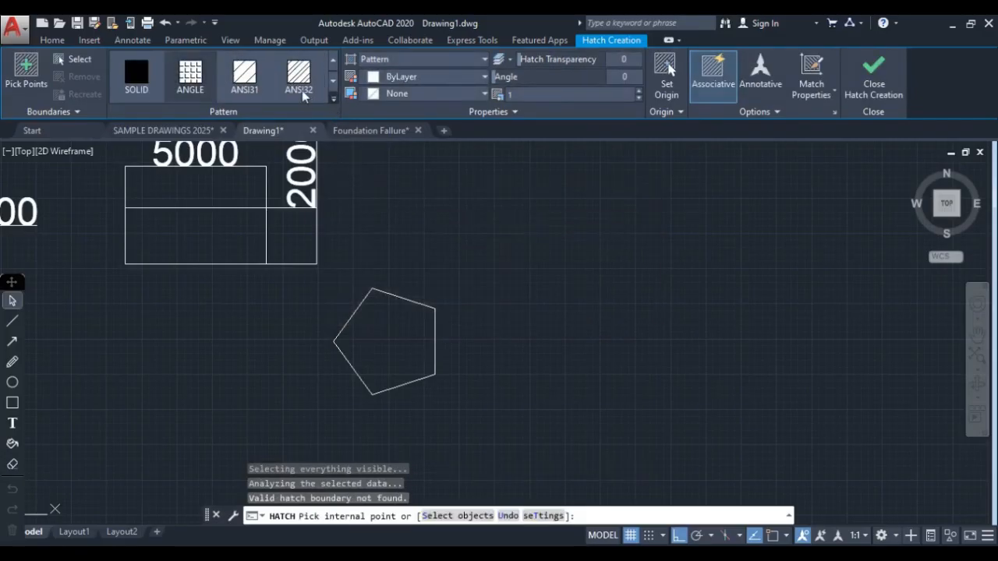
# Choose the AR-CONC hatch pattern and fill the pentagon's interior with it
pyautogui.click(304, 95)
pyautogui.scroll(-2, 300, 180)
pyautogui.click(300, 183)
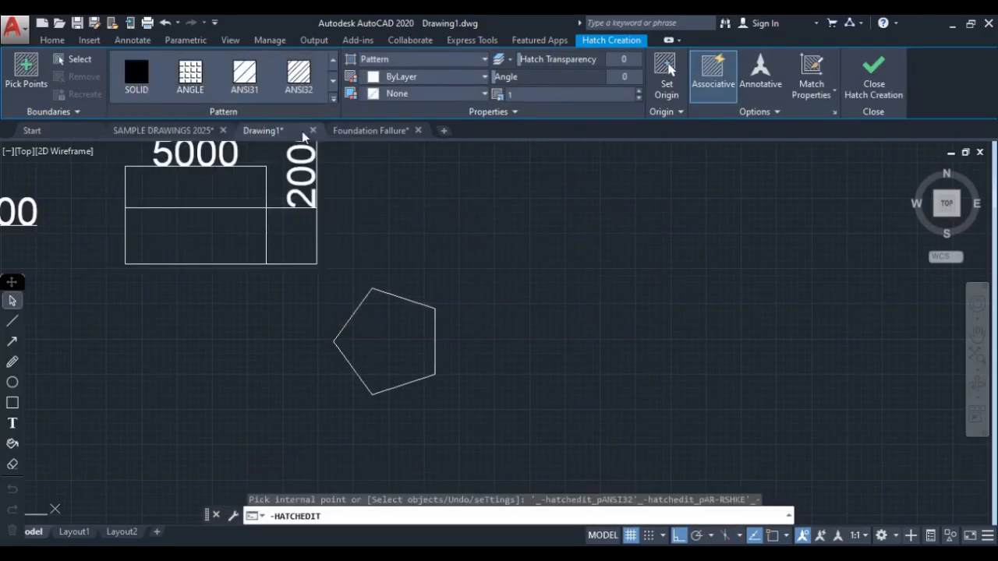
pyautogui.click(394, 339)
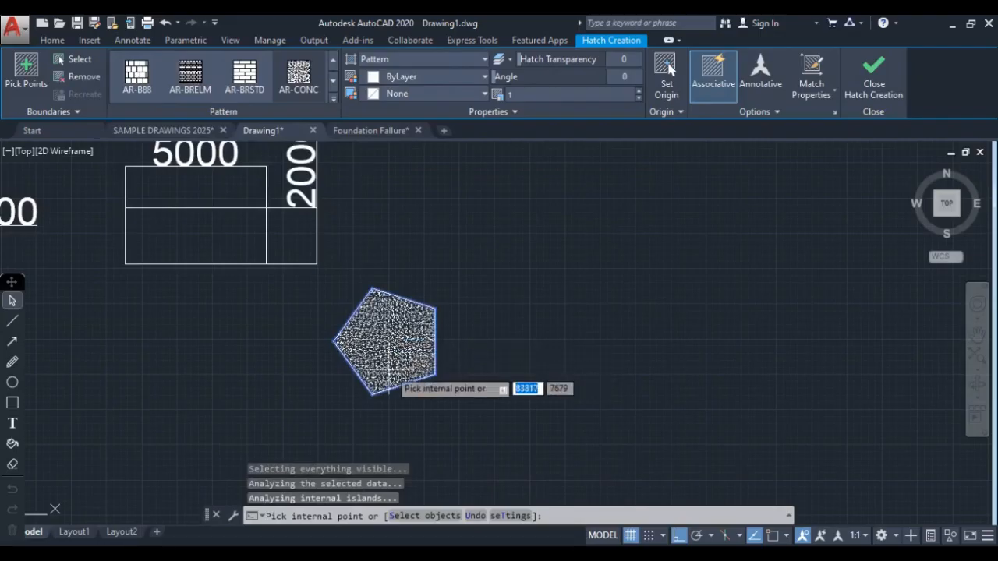
pyautogui.scroll(5, 390, 341)
pyautogui.scroll(-5, 366, 336)
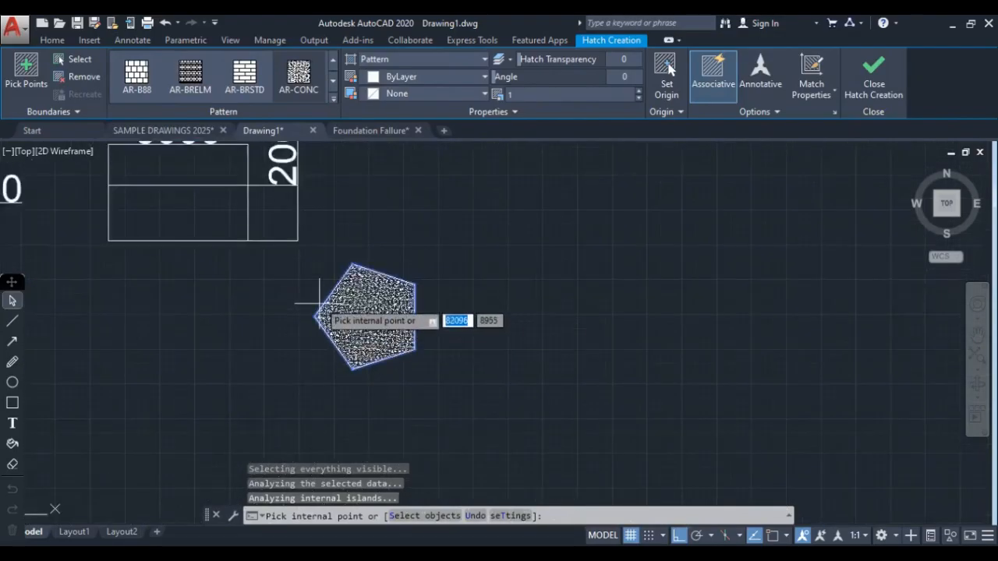
# Set the pentagon hatch's pattern scale to 4 and finish the hatch
pyautogui.click(517, 94)
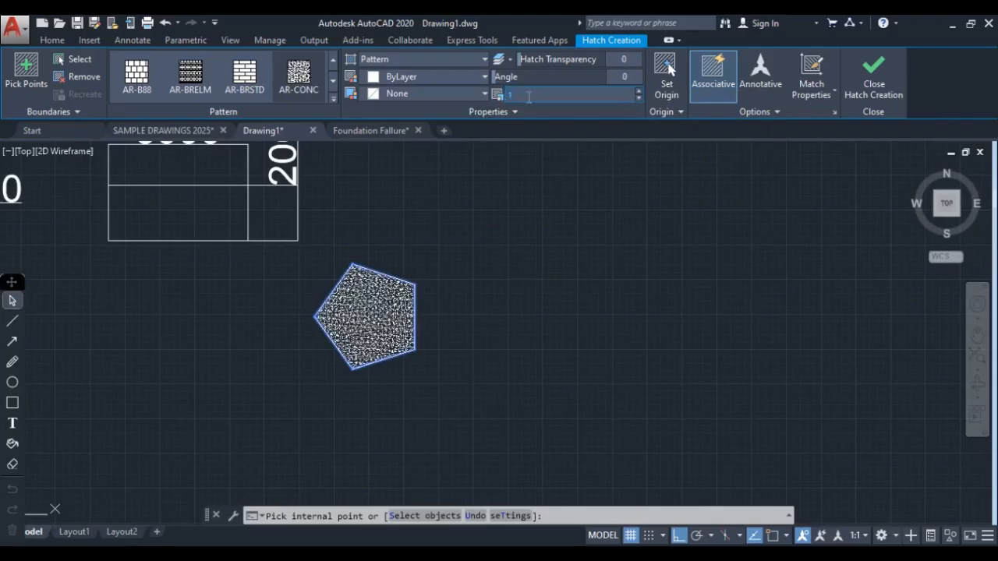
pyautogui.write('4')
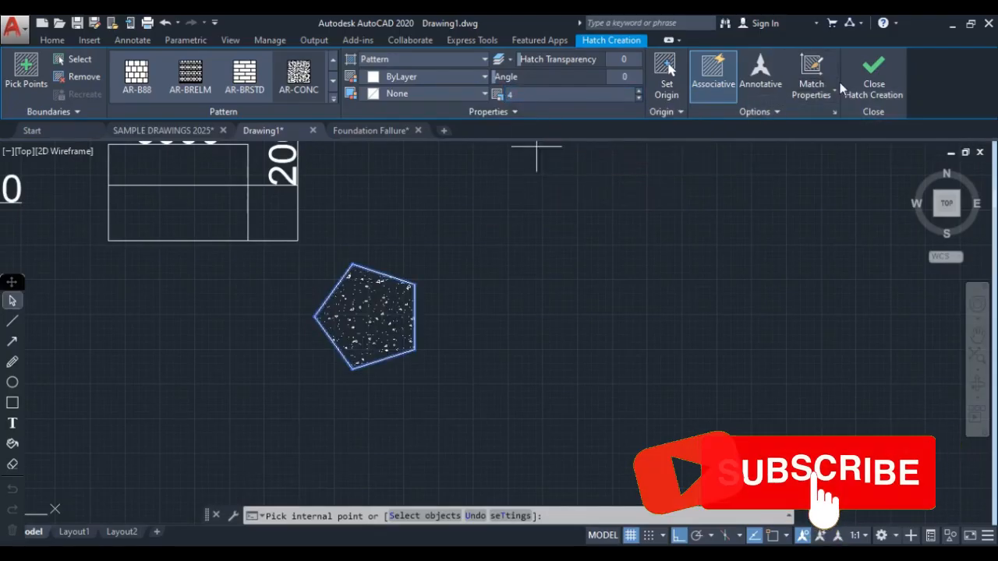
pyautogui.click(872, 74)
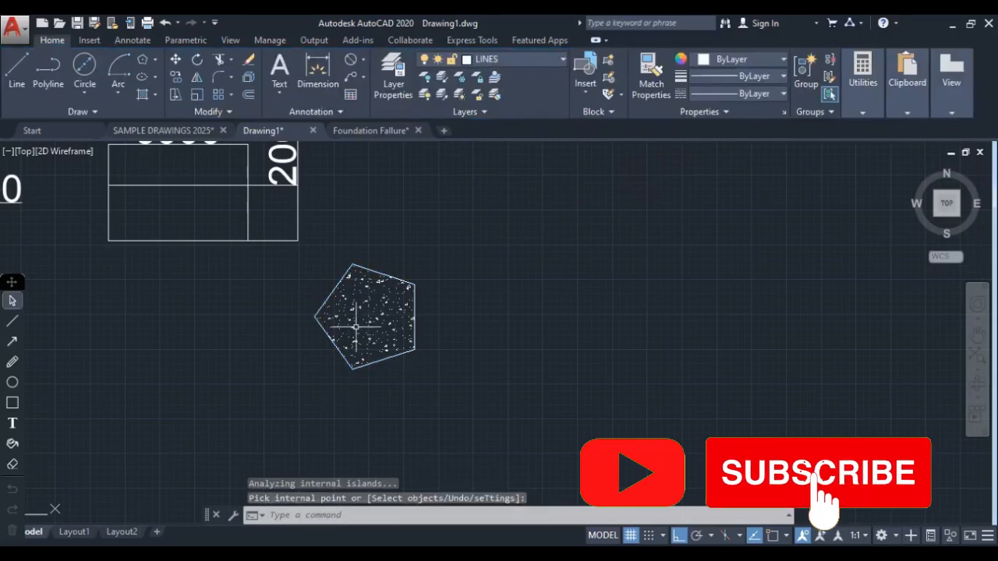
# Draw a rectangle 4500 wide and 3000 high in the empty area above and to the right of the pentagon
pyautogui.moveTo(238, 253); pyautogui.dragTo(247, 286, button='middle')
pyautogui.moveTo(288, 257); pyautogui.dragTo(318, 327, button='middle')
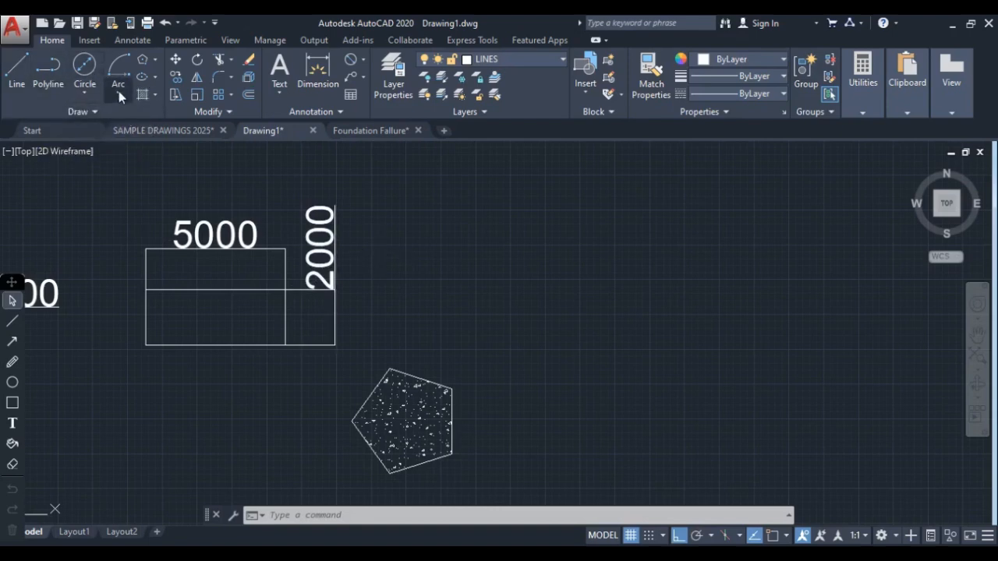
pyautogui.click(155, 63)
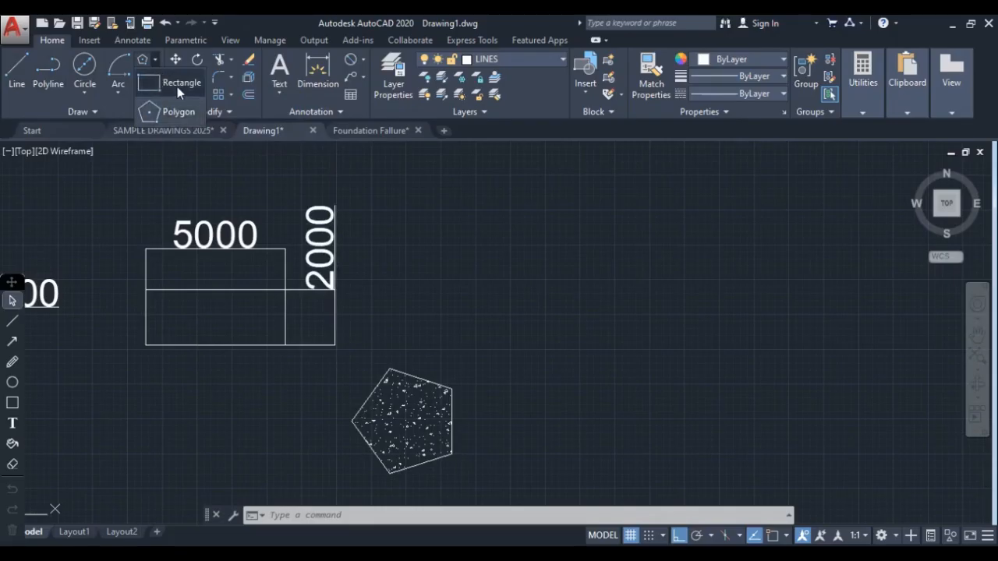
pyautogui.click(177, 84)
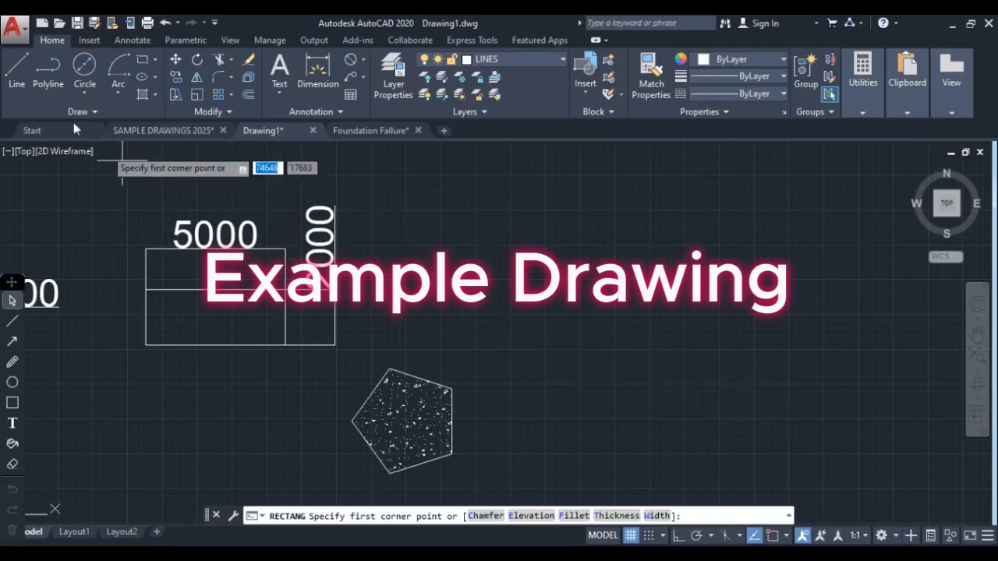
pyautogui.click(142, 60)
pyautogui.moveTo(573, 321); pyautogui.dragTo(288, 315, button='middle')
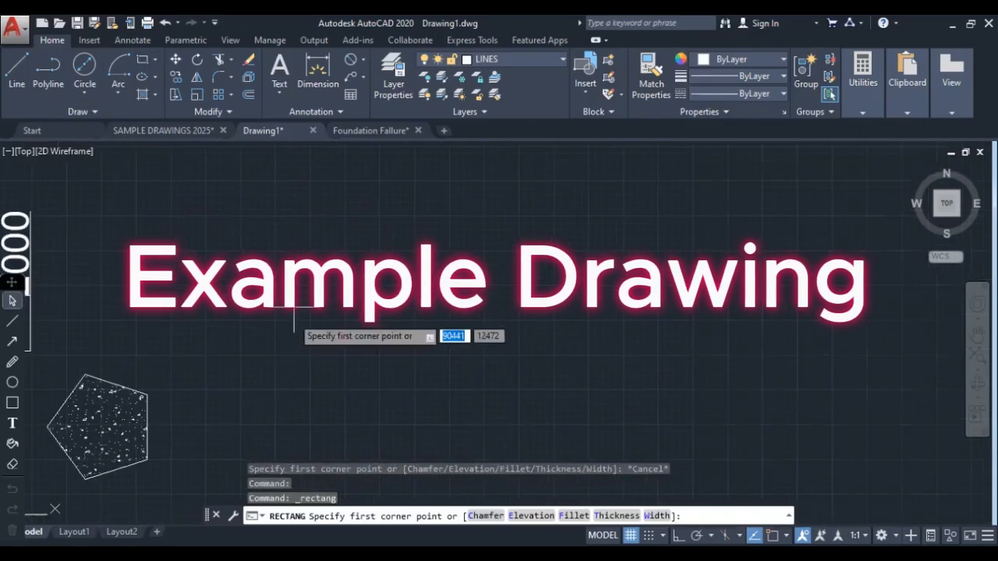
pyautogui.click(325, 225)
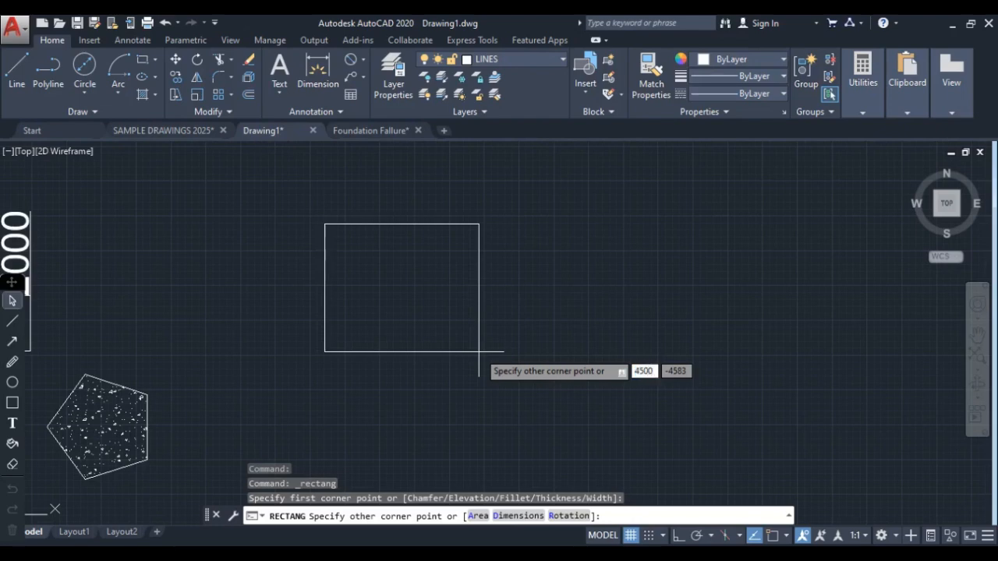
pyautogui.press('Tab')
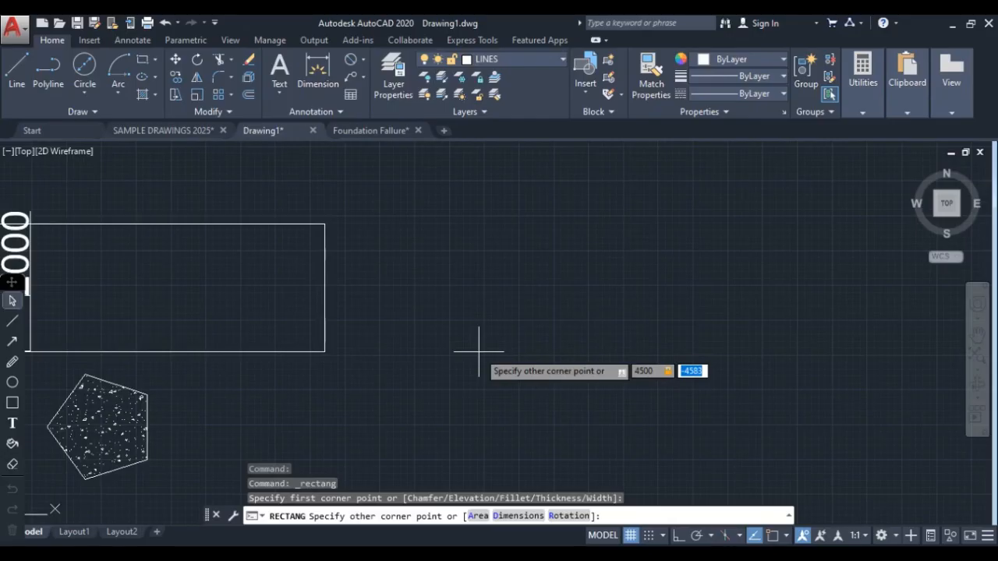
pyautogui.press('Return')
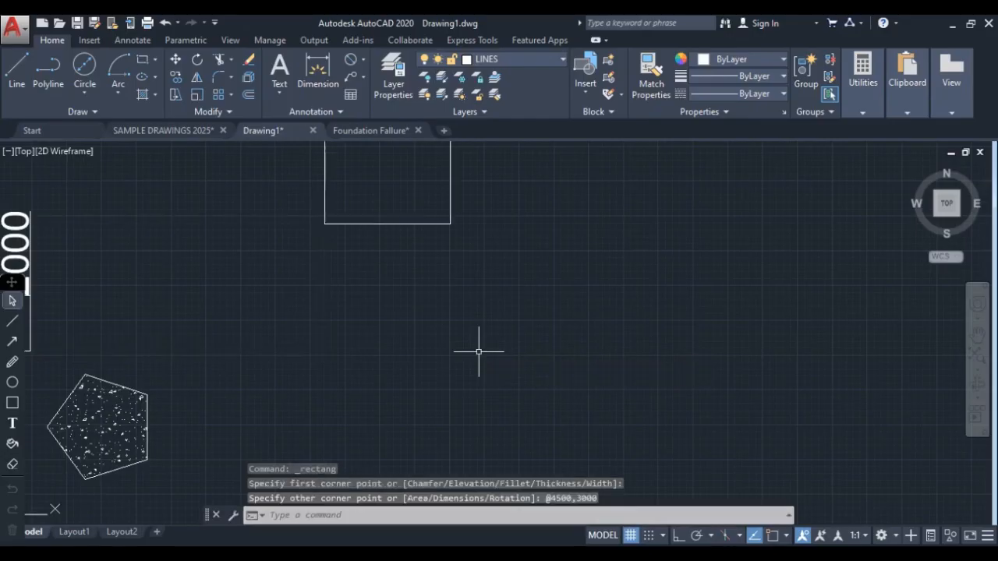
# Offset the 4500 by 3000 rectangle inward by 150 to form a wall outline
pyautogui.moveTo(457, 241); pyautogui.dragTo(455, 341, button='middle')
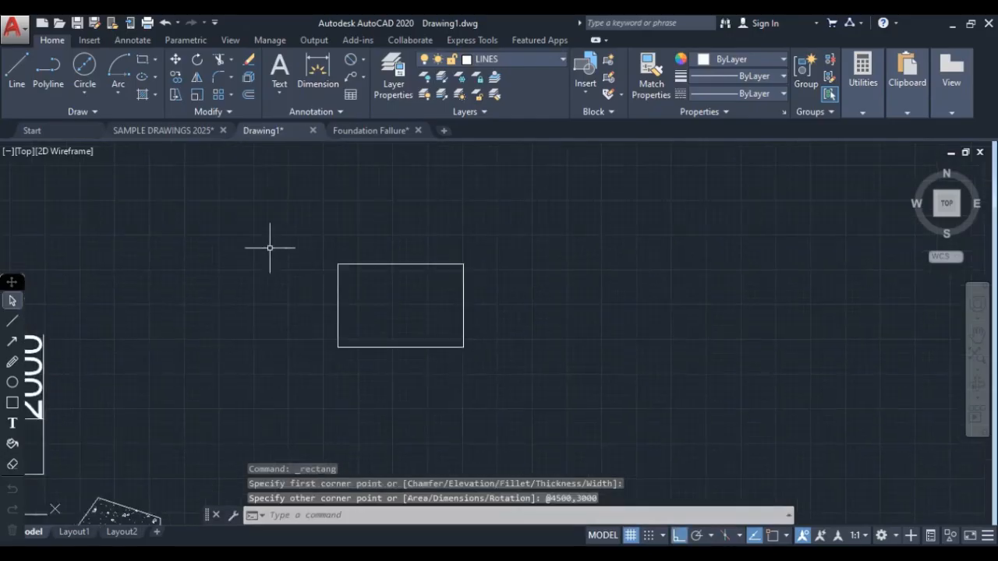
pyautogui.click(249, 95)
pyautogui.write('1')
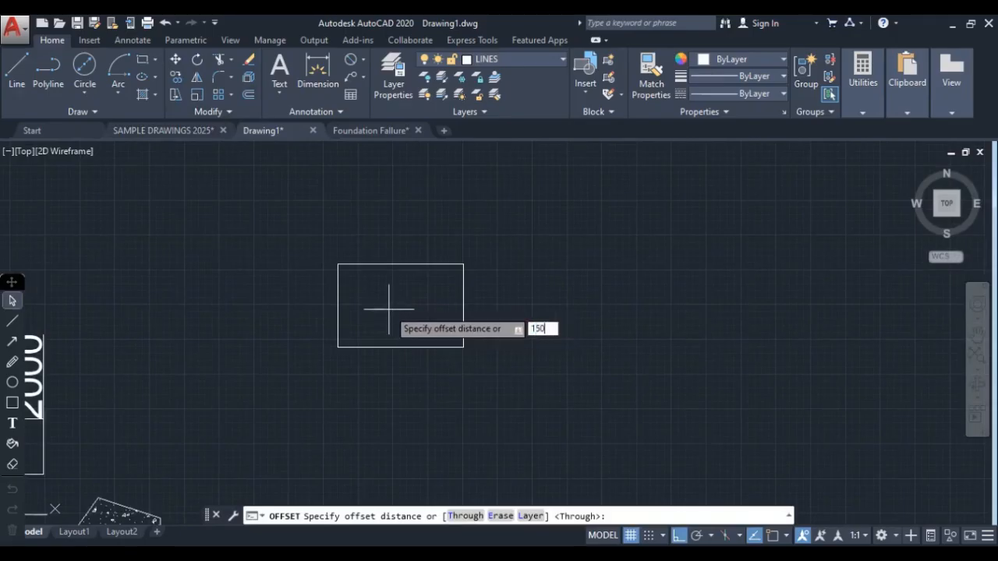
pyautogui.write('50')
pyautogui.press('Return')
pyautogui.click(462, 297)
pyautogui.click(434, 305)
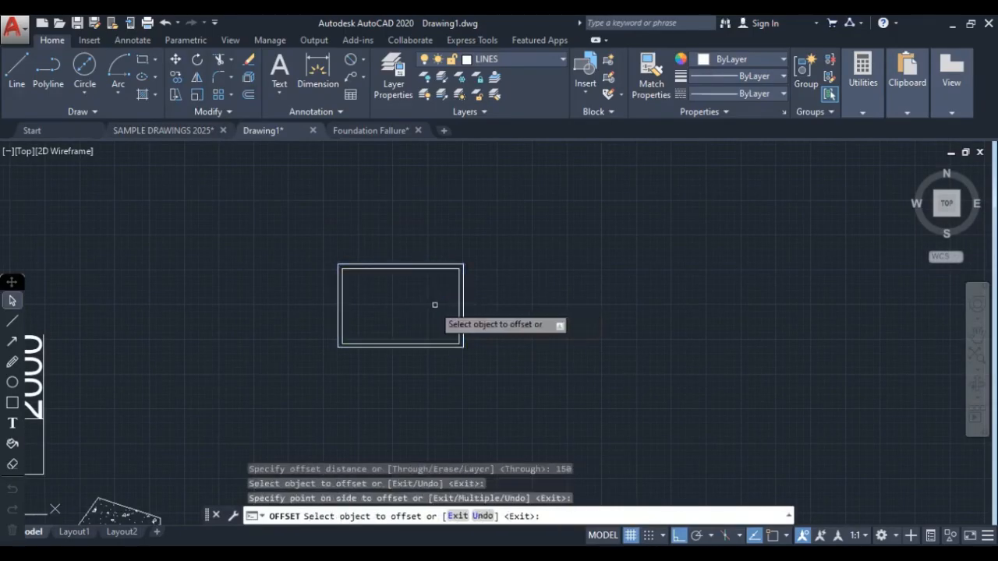
# Hatch the band between the two offset rectangles with the AR-CONC pattern at a scale of 2
pyautogui.scroll(6, 413, 312)
pyautogui.scroll(-6, 428, 285)
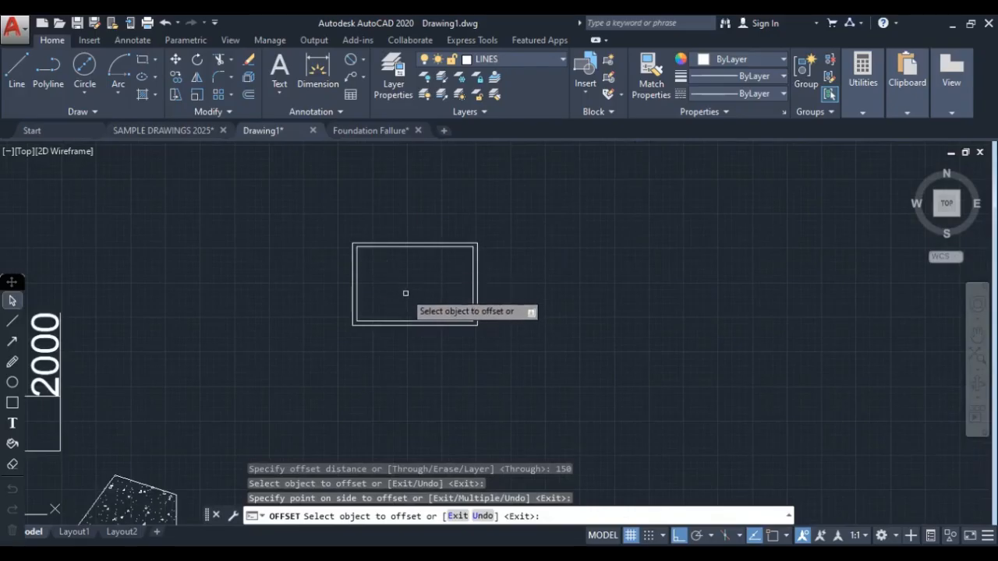
pyautogui.click(142, 95)
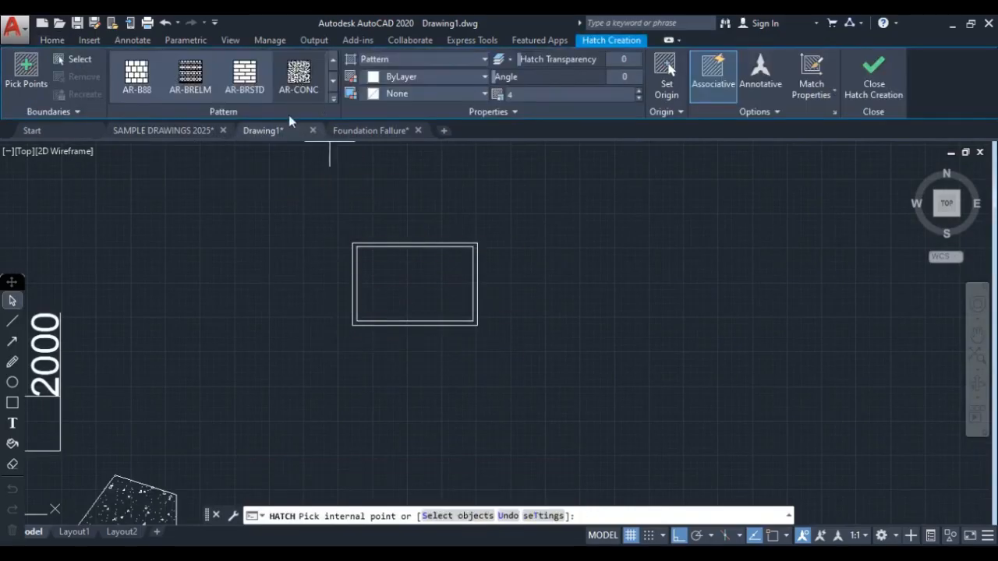
pyautogui.scroll(5, 327, 245)
pyautogui.click(379, 222)
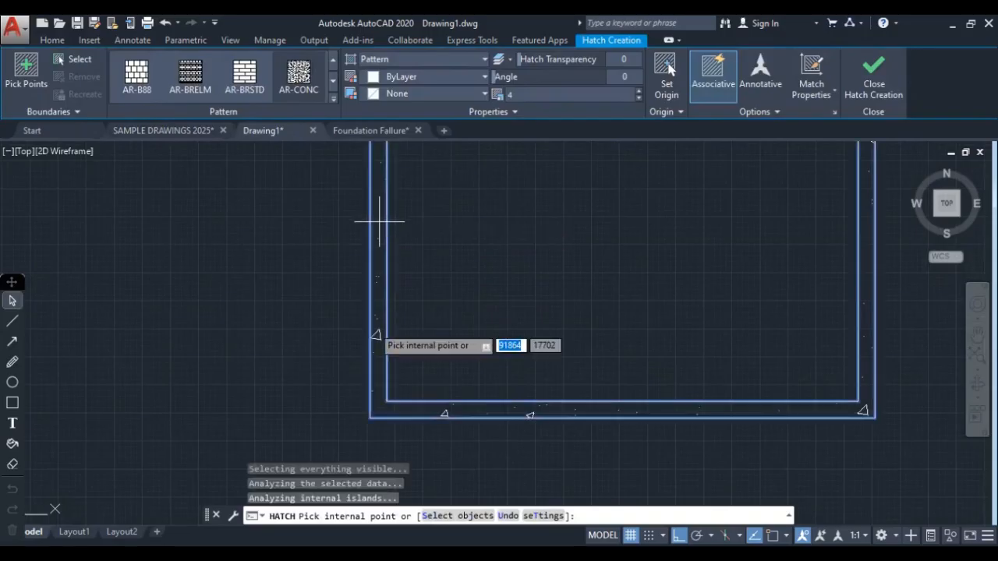
pyautogui.click(528, 95)
pyautogui.write('2')
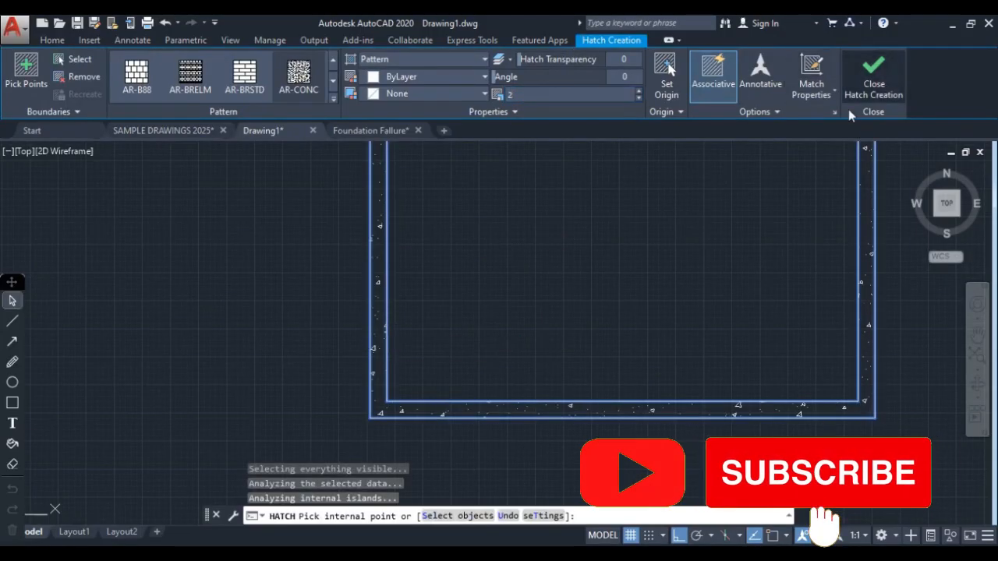
pyautogui.press('Return')
pyautogui.press('Return')
pyautogui.scroll(-4, 445, 396)
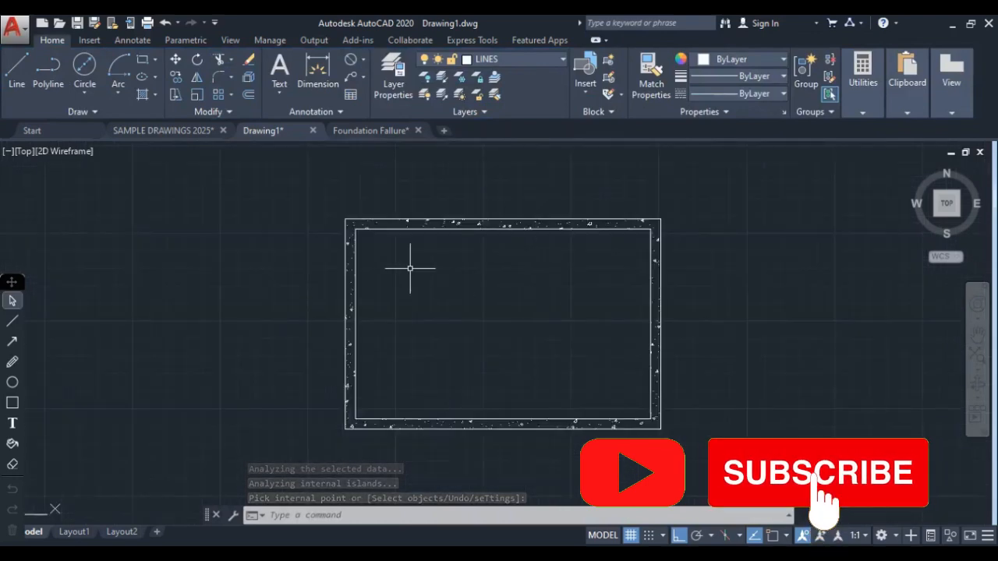
pyautogui.moveTo(516, 272); pyautogui.dragTo(423, 268, button='middle')
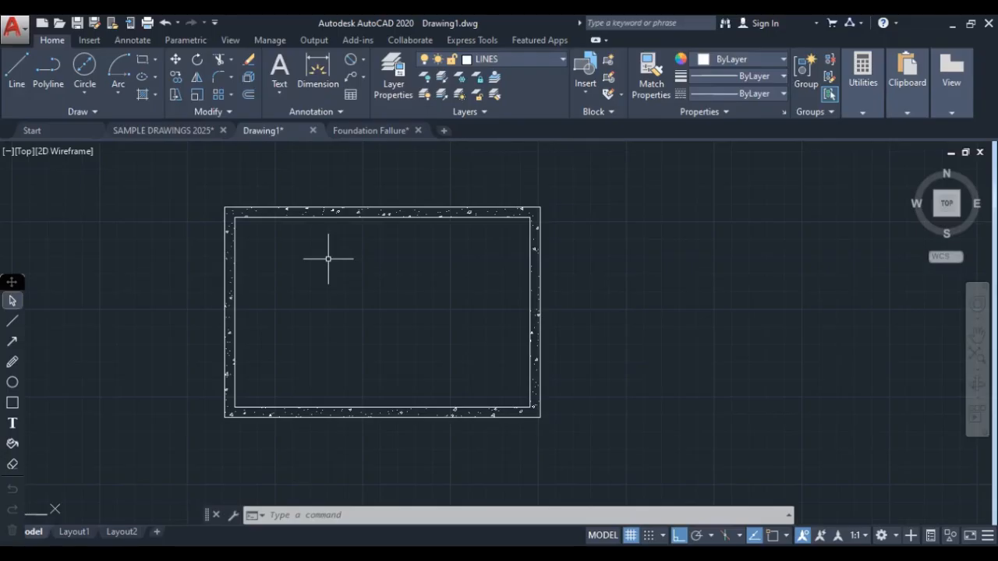
pyautogui.scroll(-6, 363, 292)
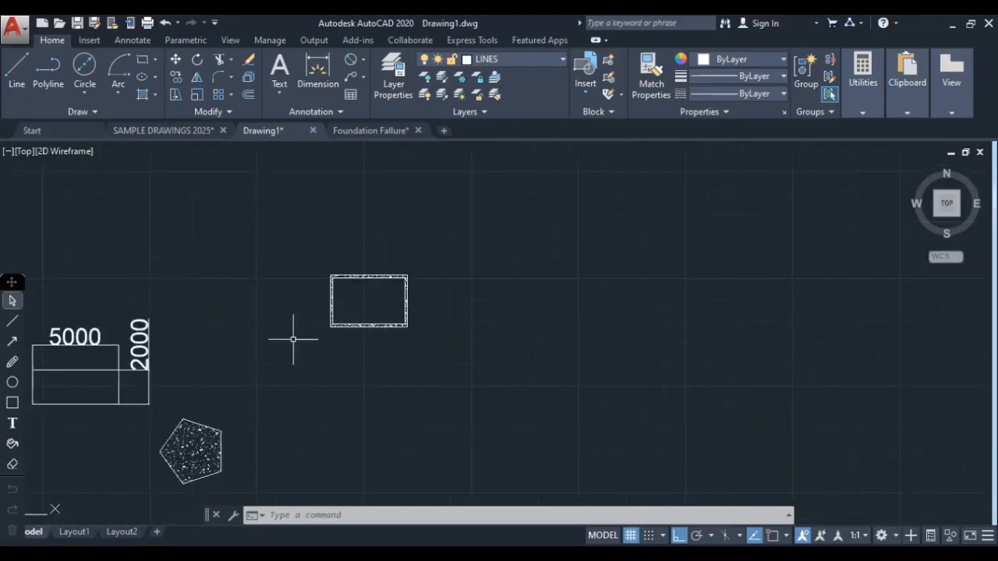